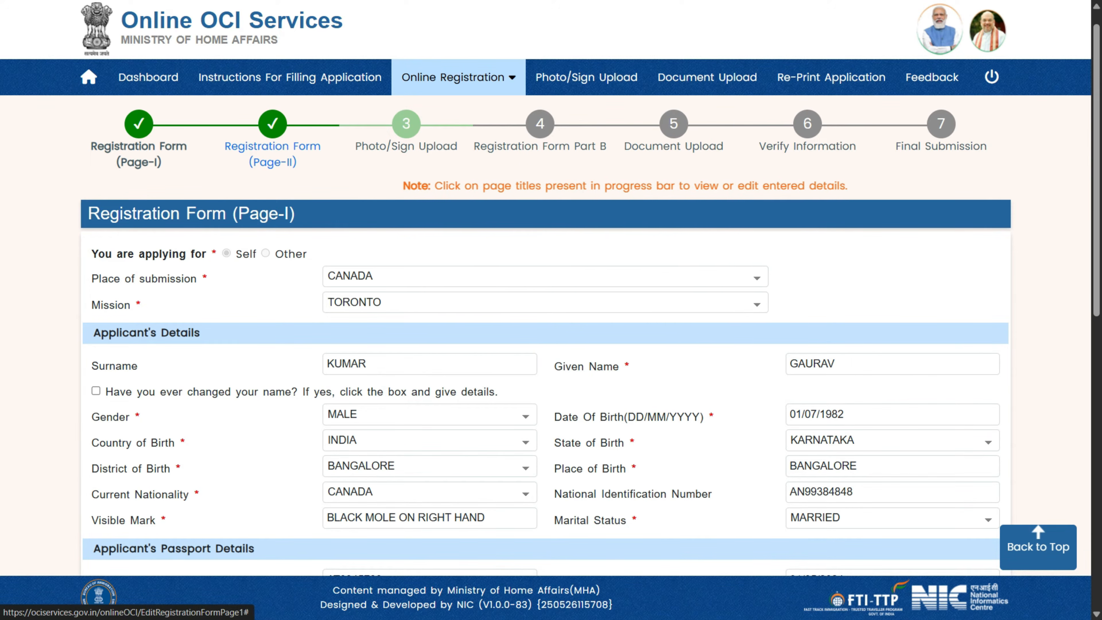
# Start a new OCI registration for an Indian origin applicant
pyautogui.click(458, 77)
pyautogui.moveTo(464, 111)
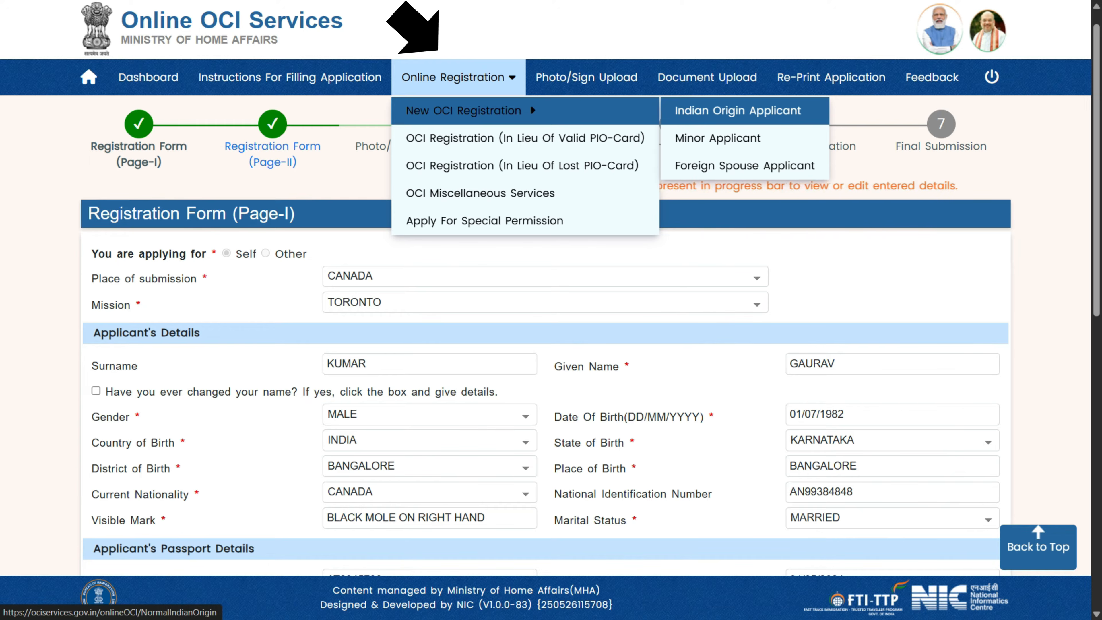
pyautogui.click(738, 111)
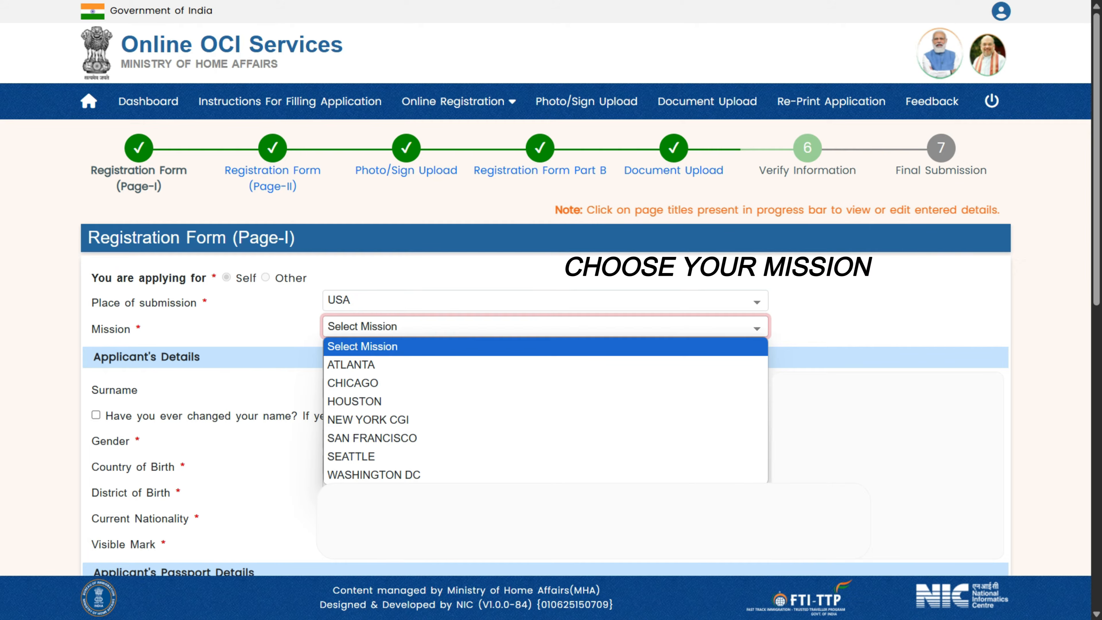
# Look through the missions offered for the USA as place of submission
pyautogui.press('Down')
pyautogui.press('Down')
pyautogui.press('Down')
pyautogui.press('Down')
pyautogui.press('Down')
pyautogui.press('Down')
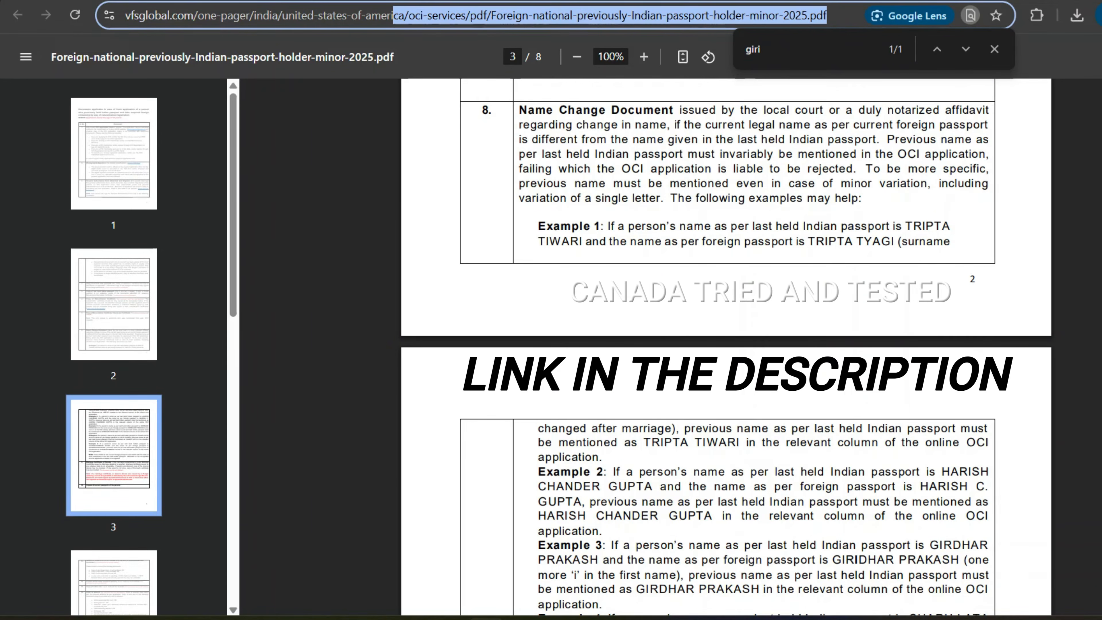
# In the VFS Global PDF checklist, read the item 8 Name Change Document requirements and its passport name examples
pyautogui.moveTo(393, 15); pyautogui.dragTo(131, 16)
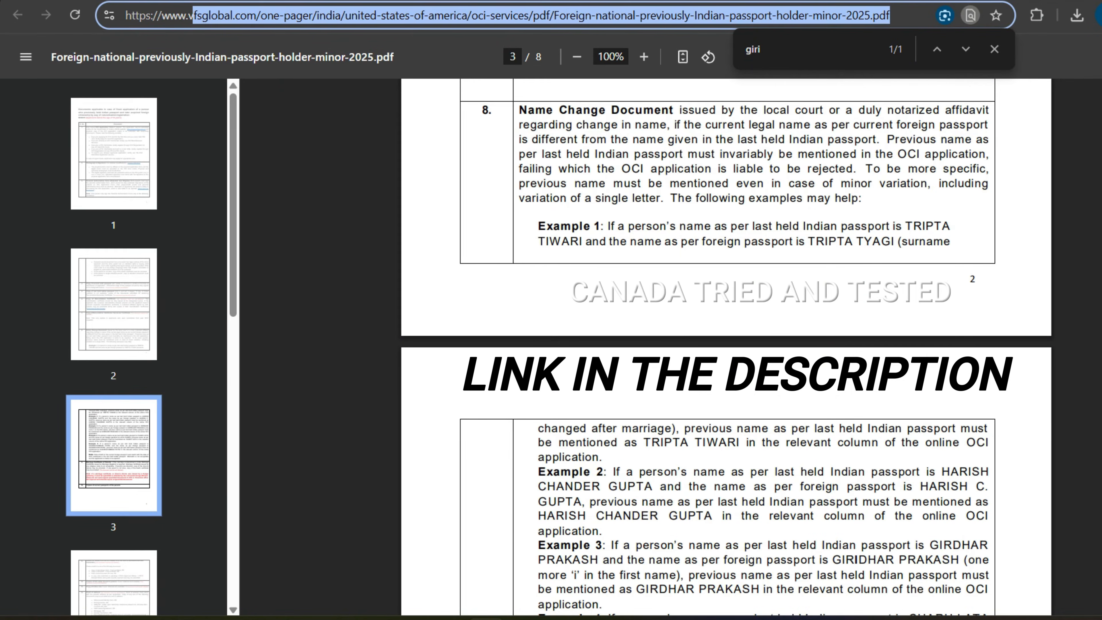
pyautogui.click(321, 182)
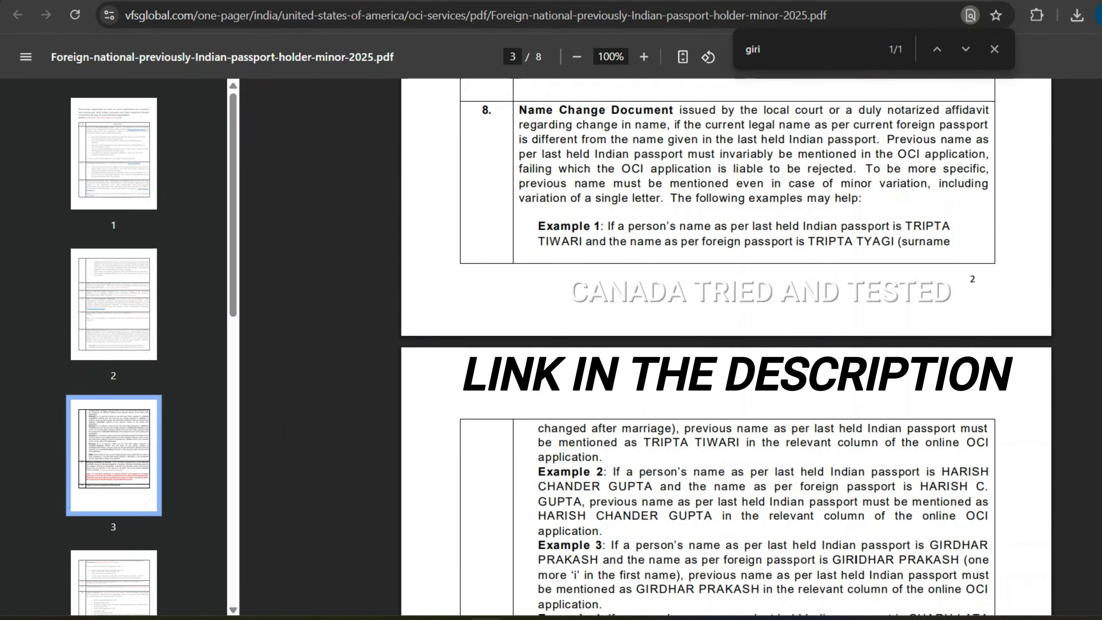
pyautogui.moveTo(679, 110); pyautogui.dragTo(868, 183)
pyautogui.click(867, 184)
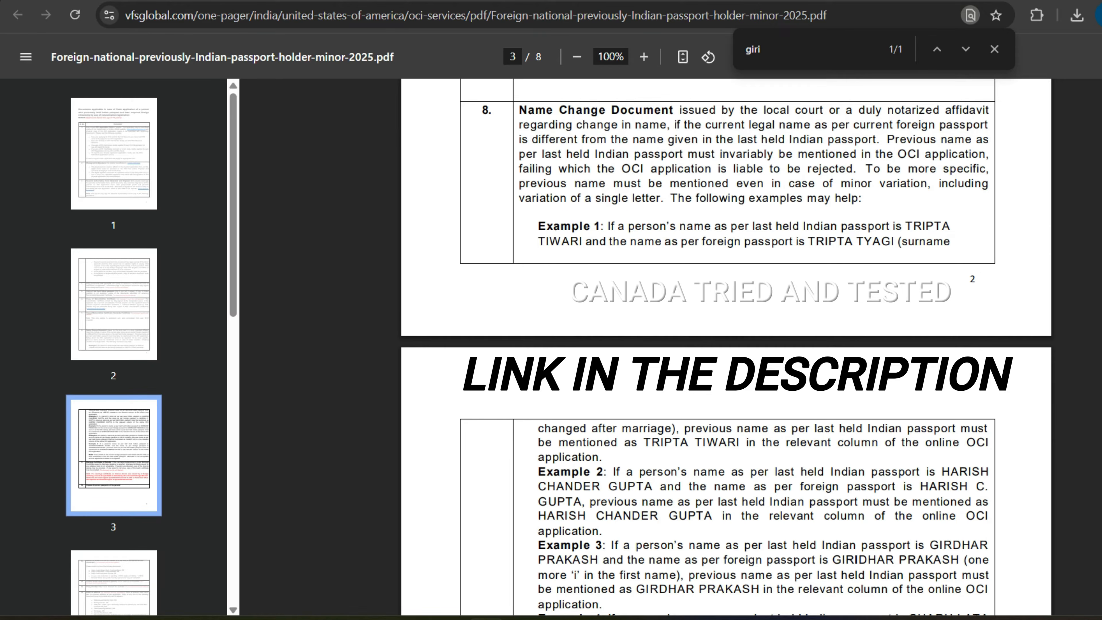
pyautogui.moveTo(905, 226); pyautogui.dragTo(637, 242)
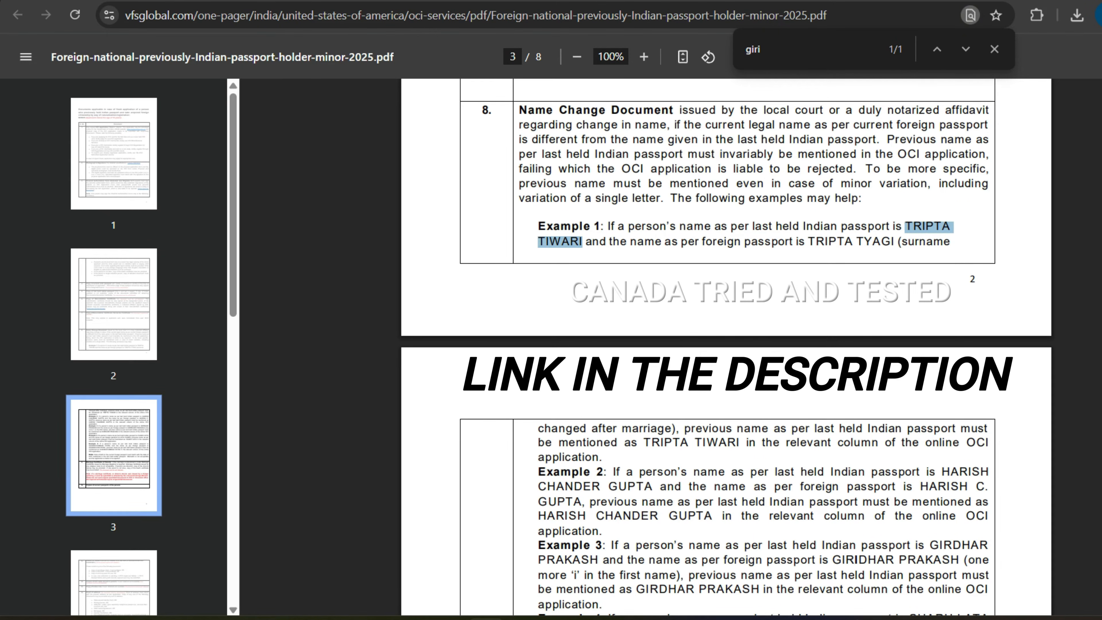
pyautogui.doubleClick(721, 241)
pyautogui.moveTo(808, 241); pyautogui.dragTo(881, 241)
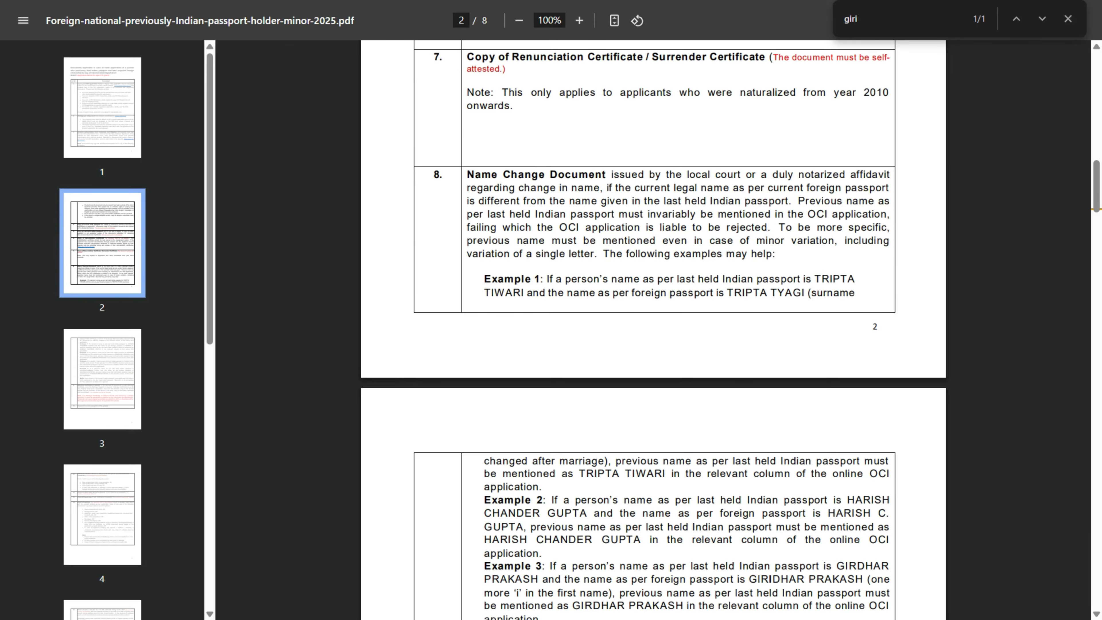
pyautogui.moveTo(497, 175); pyautogui.dragTo(614, 175)
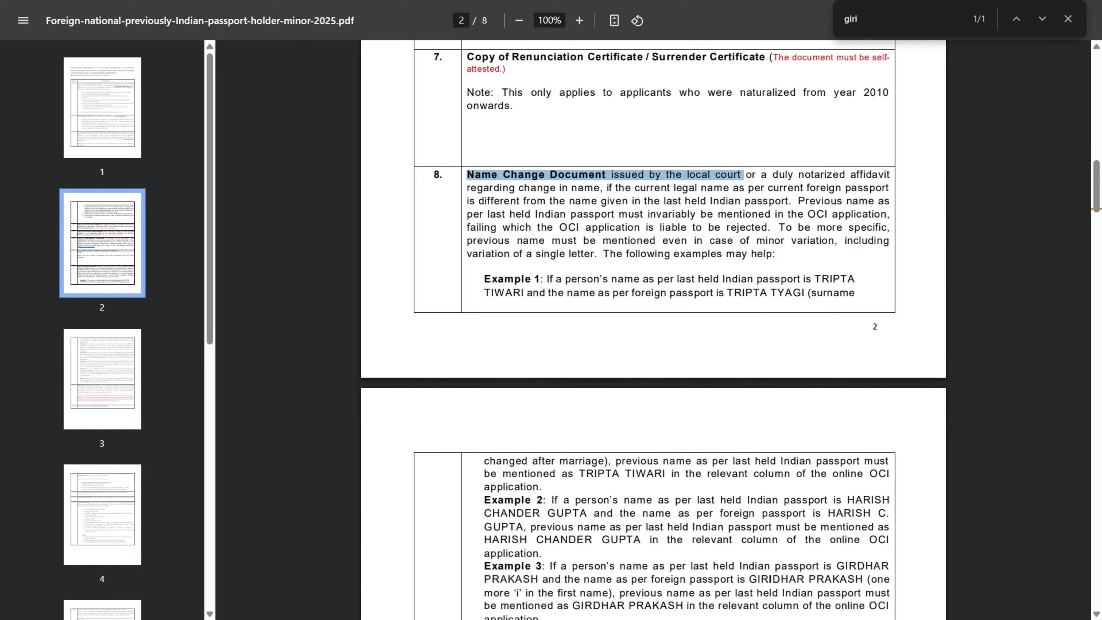
pyautogui.moveTo(804, 175); pyautogui.dragTo(881, 188)
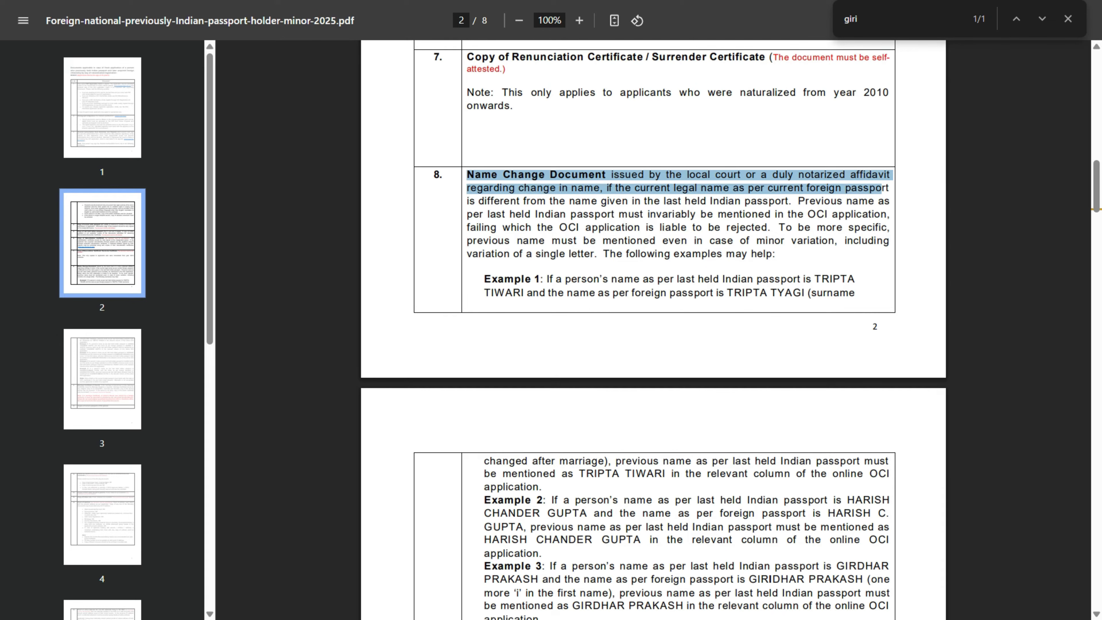
pyautogui.click(882, 188)
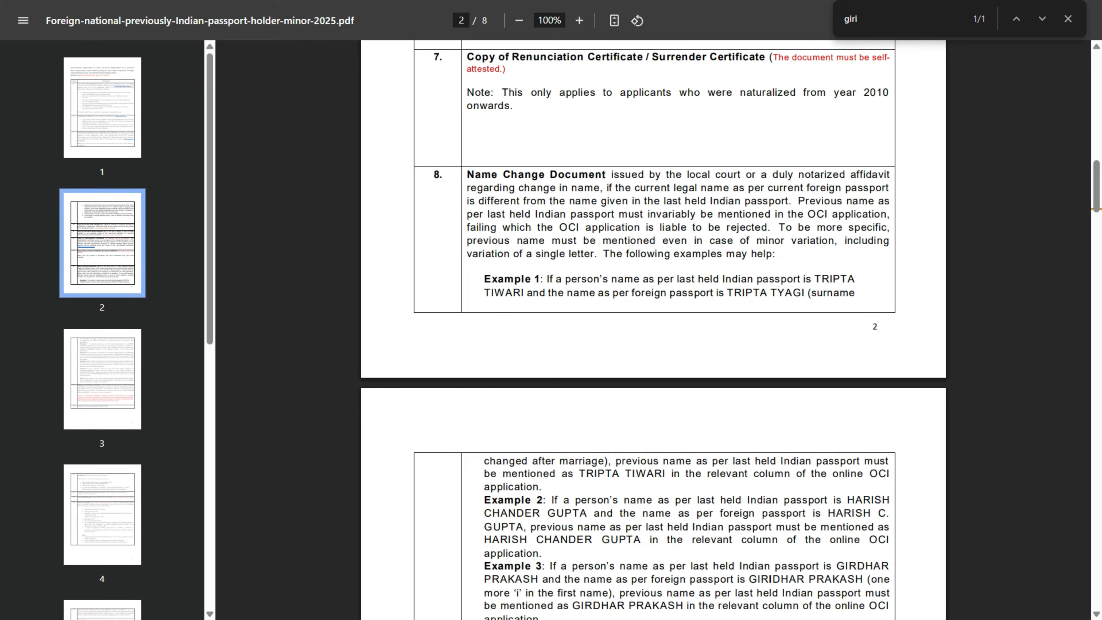
pyautogui.scroll(-2, 653, 330)
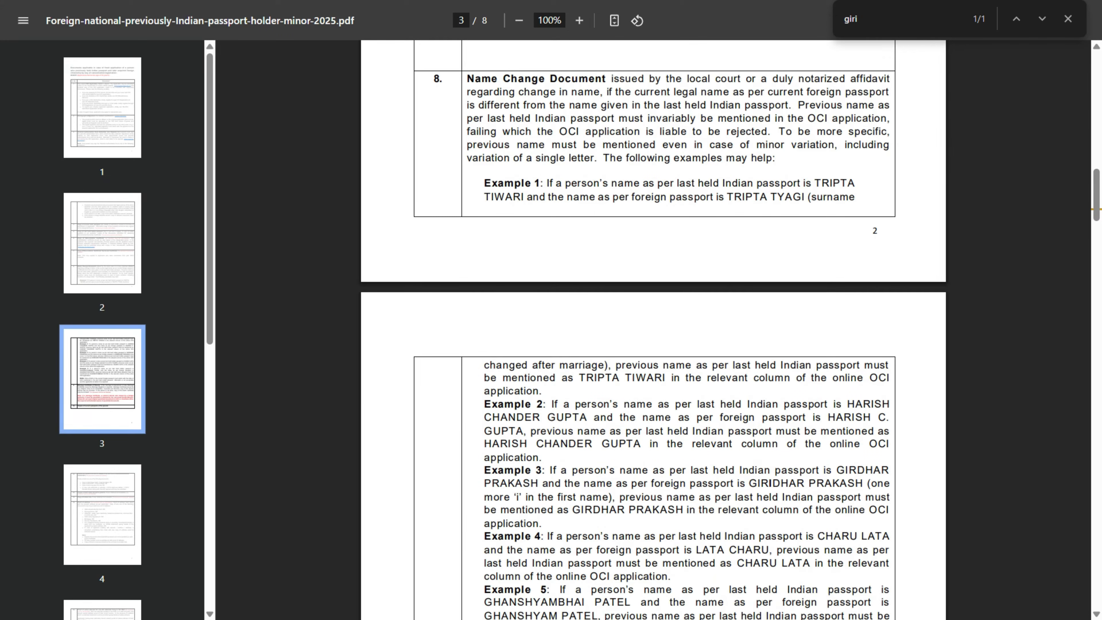
pyautogui.scroll(-2, 653, 330)
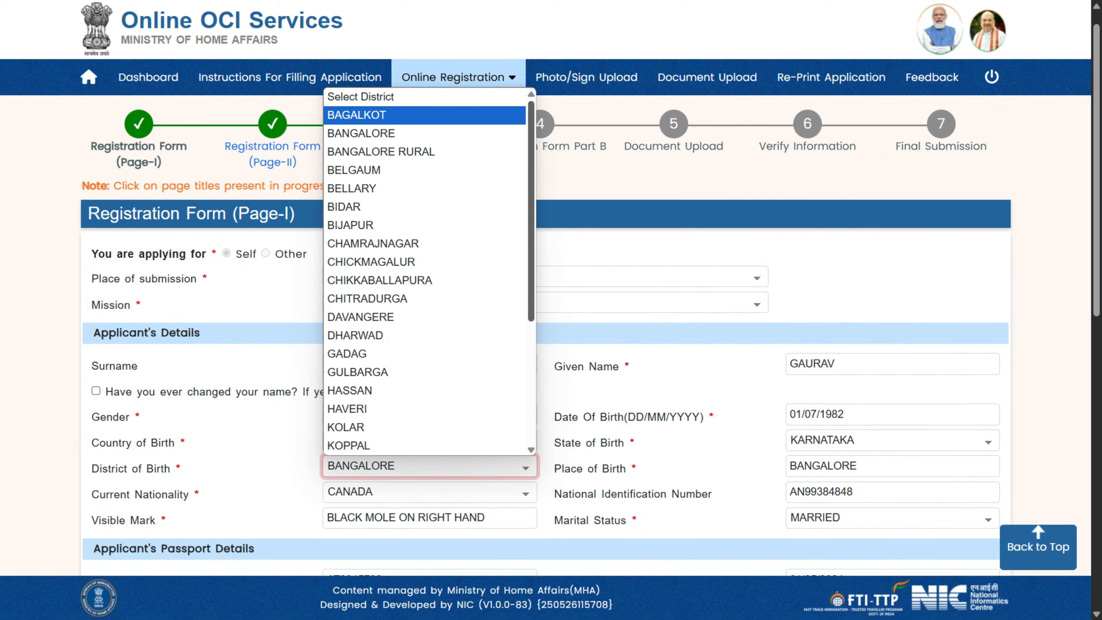
# On Page-I of the OCI registration form, look through the Karnataka options for the district of birth
pyautogui.scroll(-2, 429, 269)
pyautogui.scroll(-4, 425, 280)
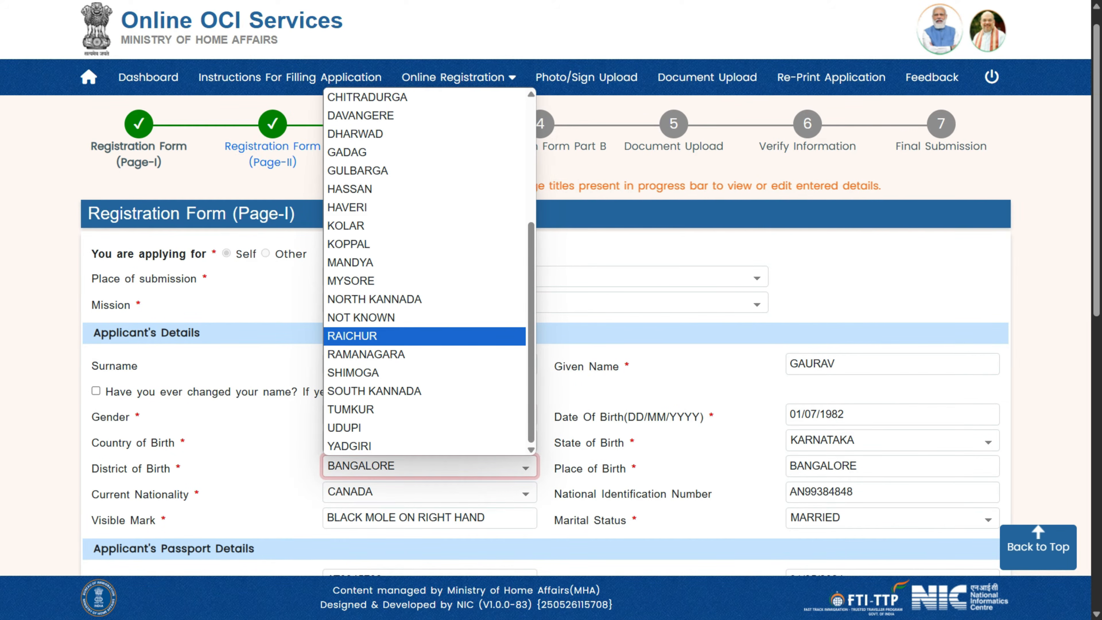
pyautogui.click(269, 338)
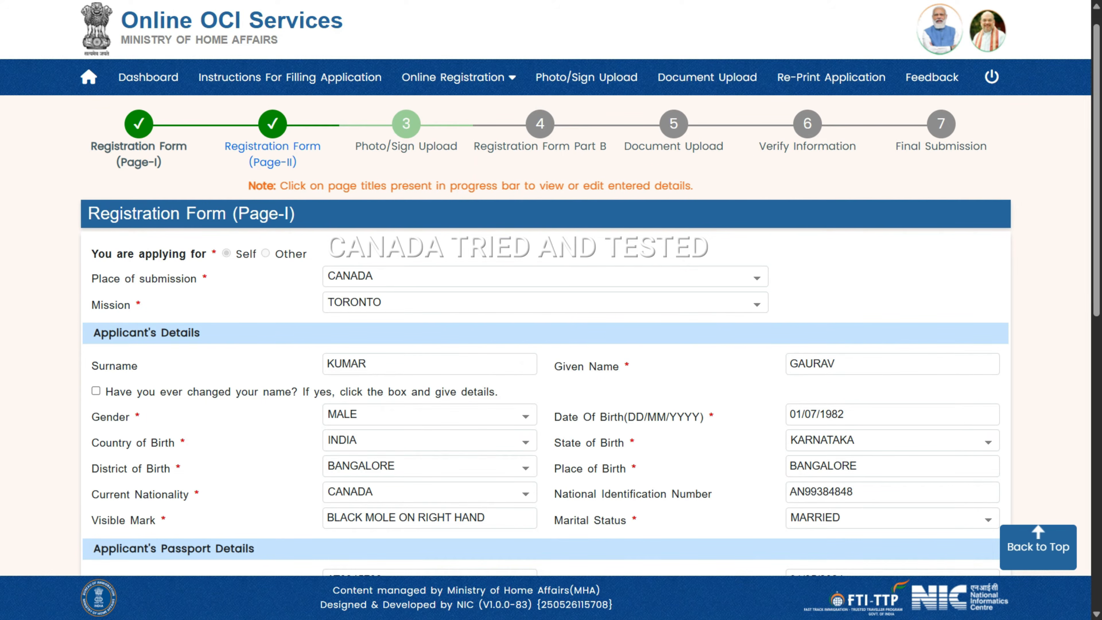
# Replace the applicant's visible mark with NONE
pyautogui.moveTo(487, 518); pyautogui.dragTo(325, 518)
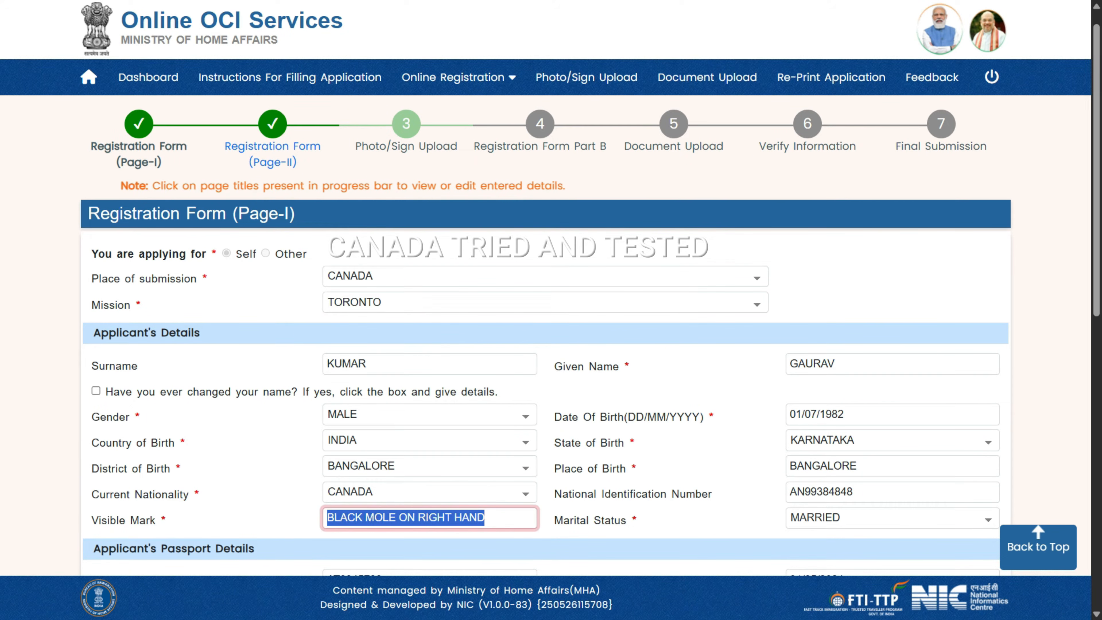
pyautogui.write('NONE')
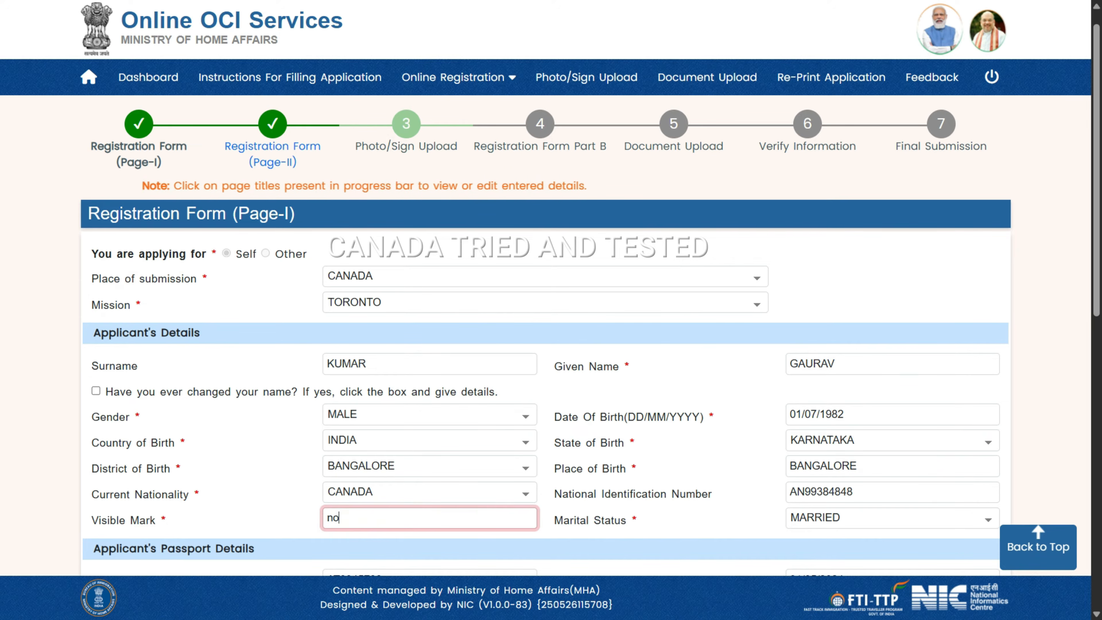
pyautogui.press('Tab')
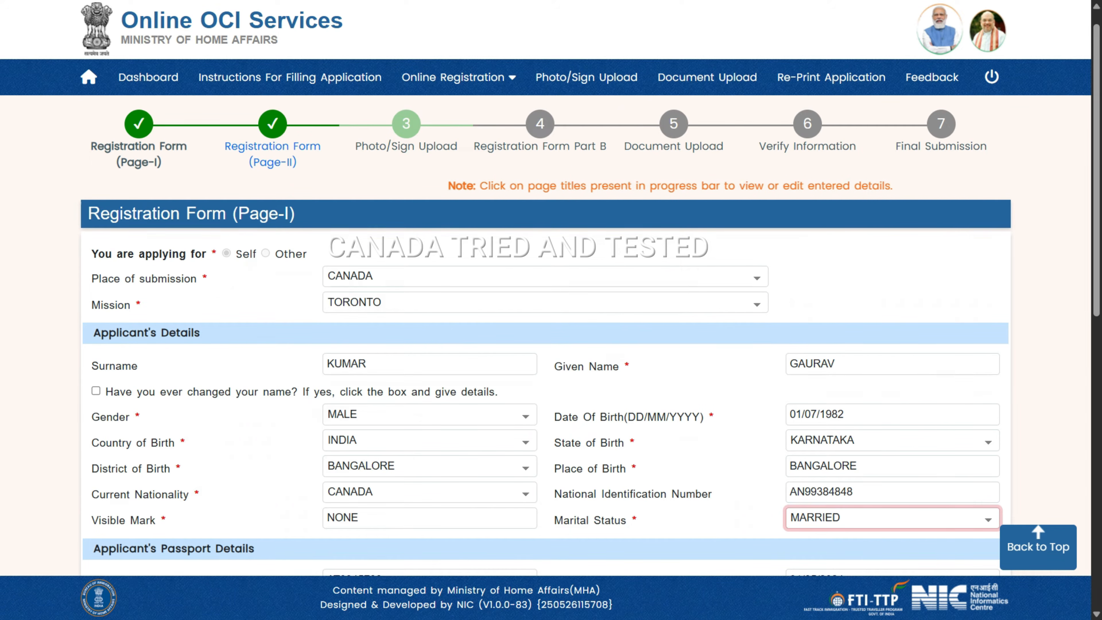
# Look through the available marital status options for the applicant
pyautogui.press('space')
pyautogui.press('Down')
pyautogui.press('Down')
pyautogui.press('Down')
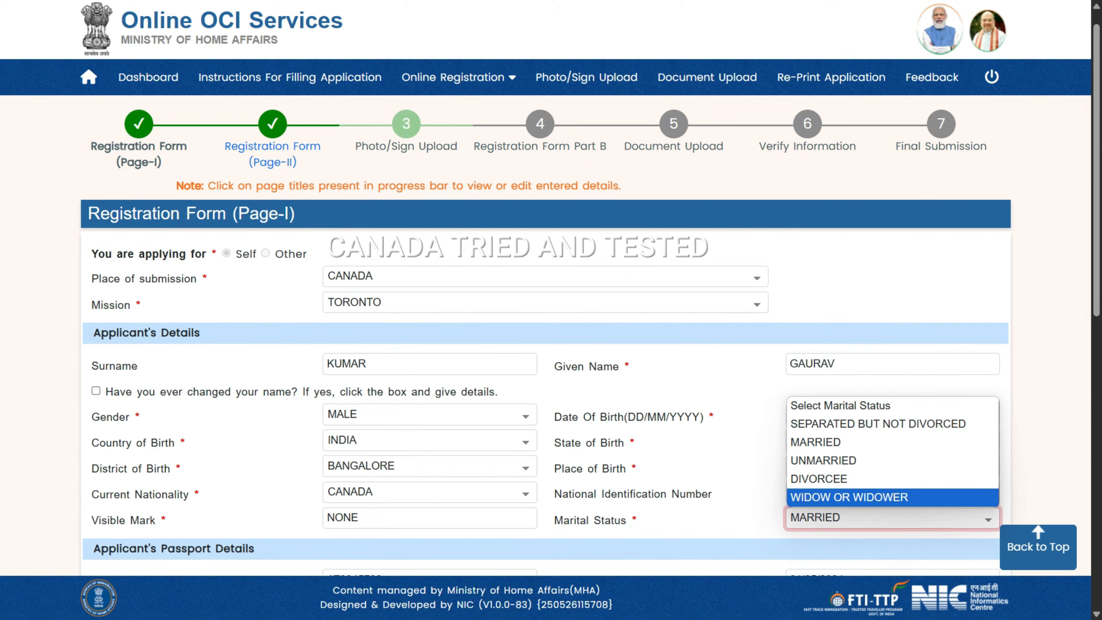
pyautogui.press('Up')
pyautogui.press('Up')
pyautogui.press('Up')
pyautogui.press('Up')
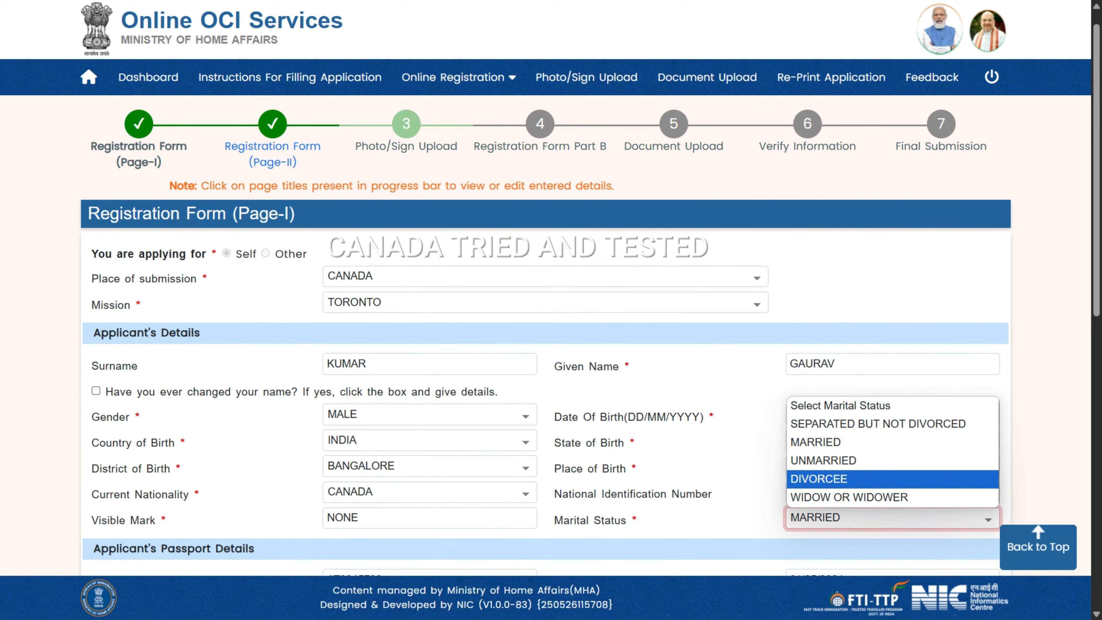
pyautogui.press('Down')
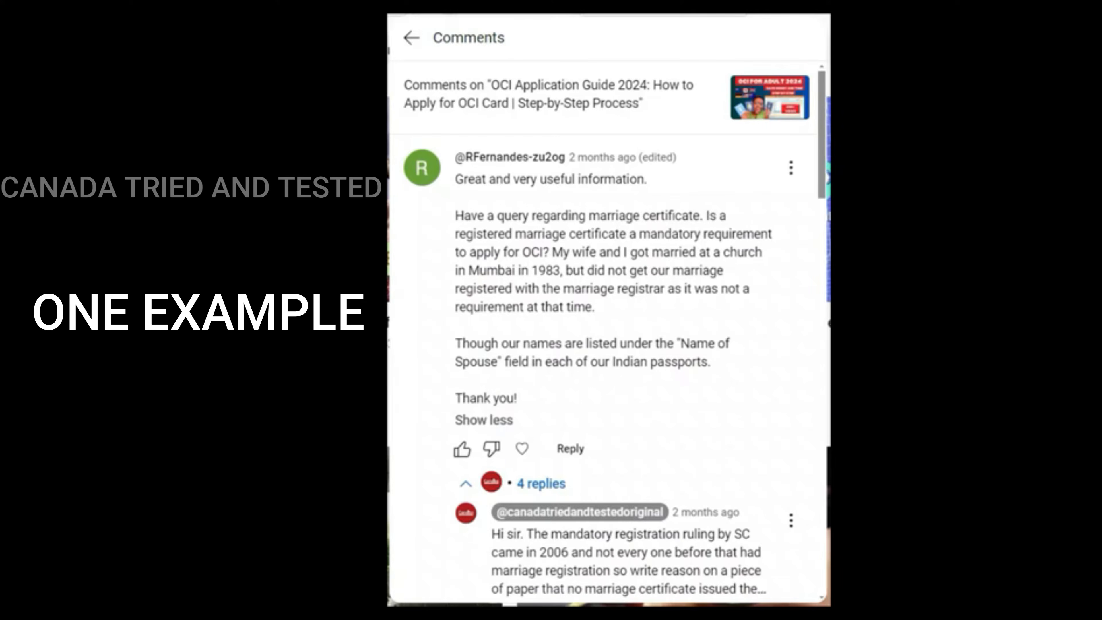
# Read the YouTube comment thread about applying for OCI without a registered marriage certificate, including the full replies
pyautogui.scroll(-2, 610, 331)
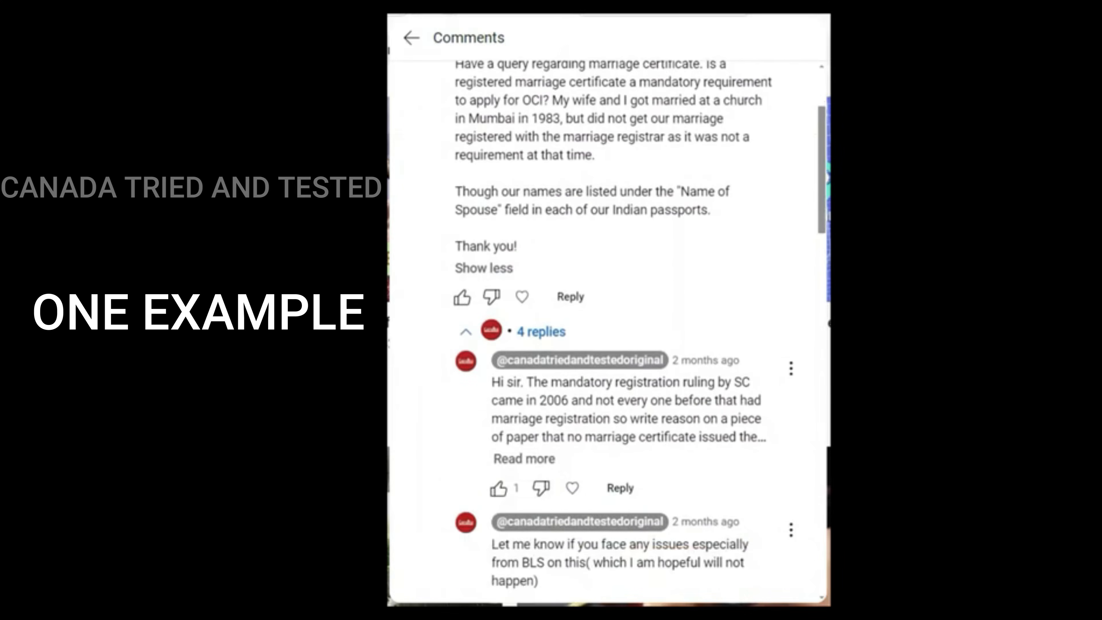
pyautogui.click(524, 459)
pyautogui.scroll(-2, 527, 411)
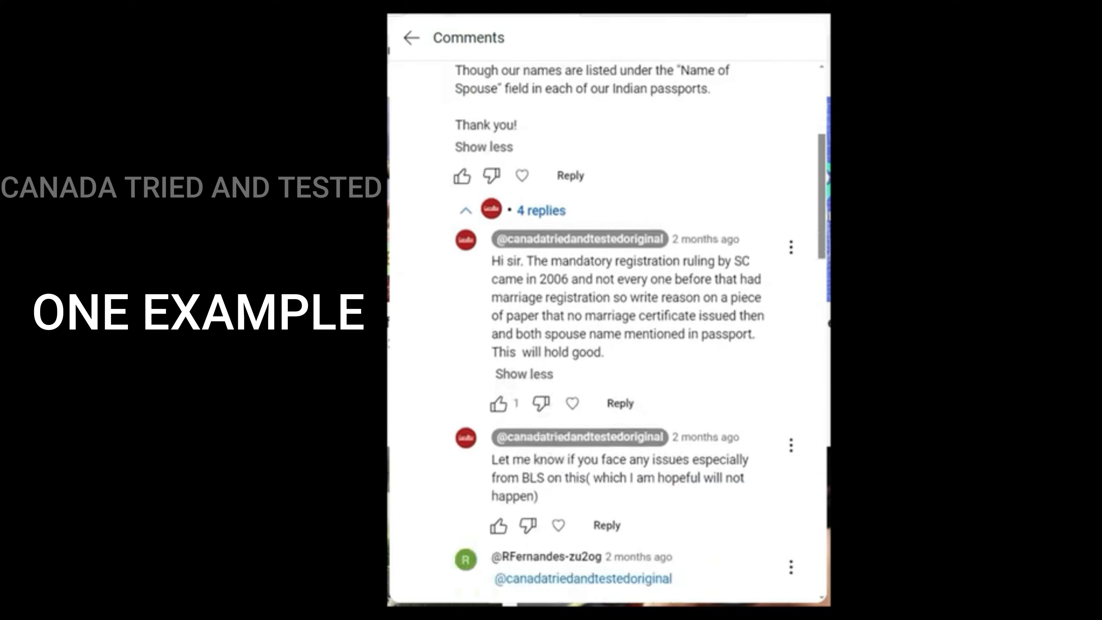
pyautogui.scroll(4, 609, 330)
pyautogui.scroll(-1, 609, 330)
pyautogui.scroll(1, 610, 330)
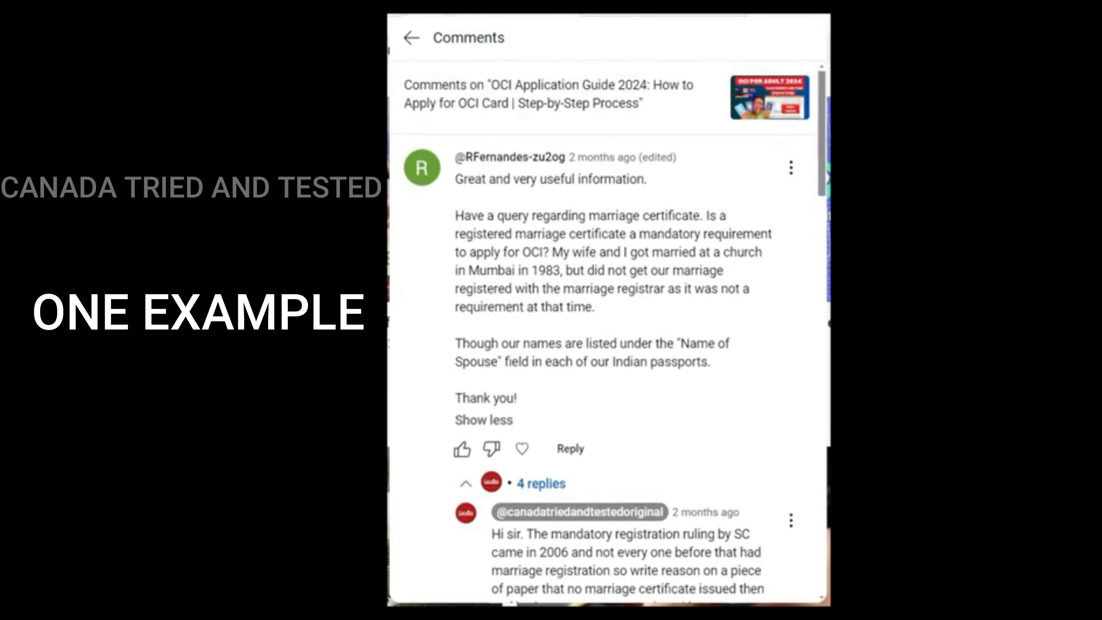
pyautogui.scroll(-7, 609, 330)
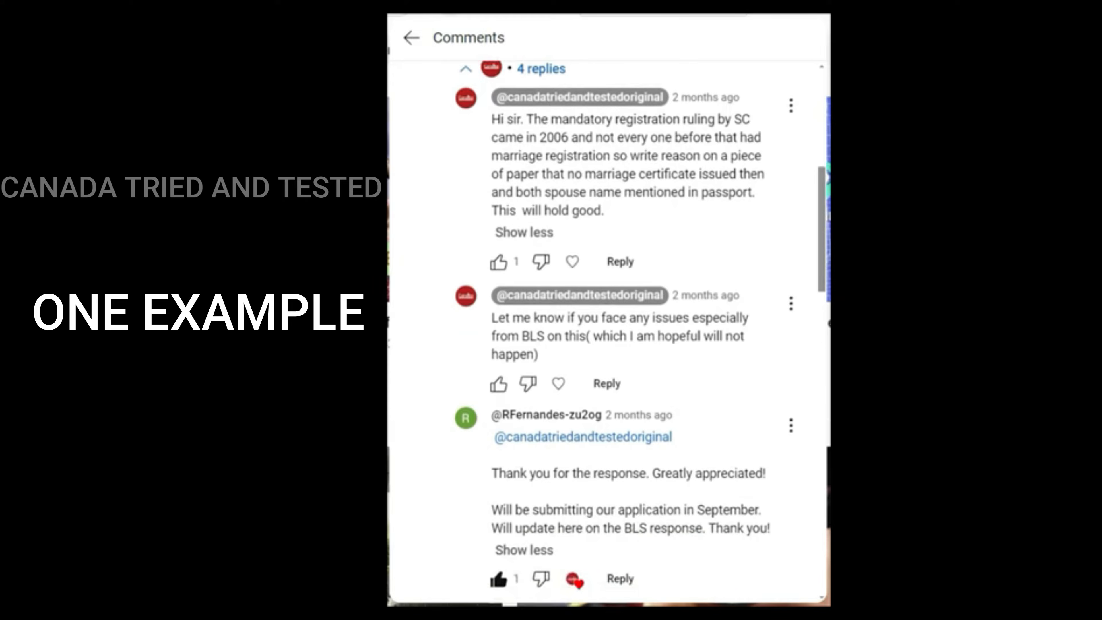
pyautogui.scroll(-5, 609, 330)
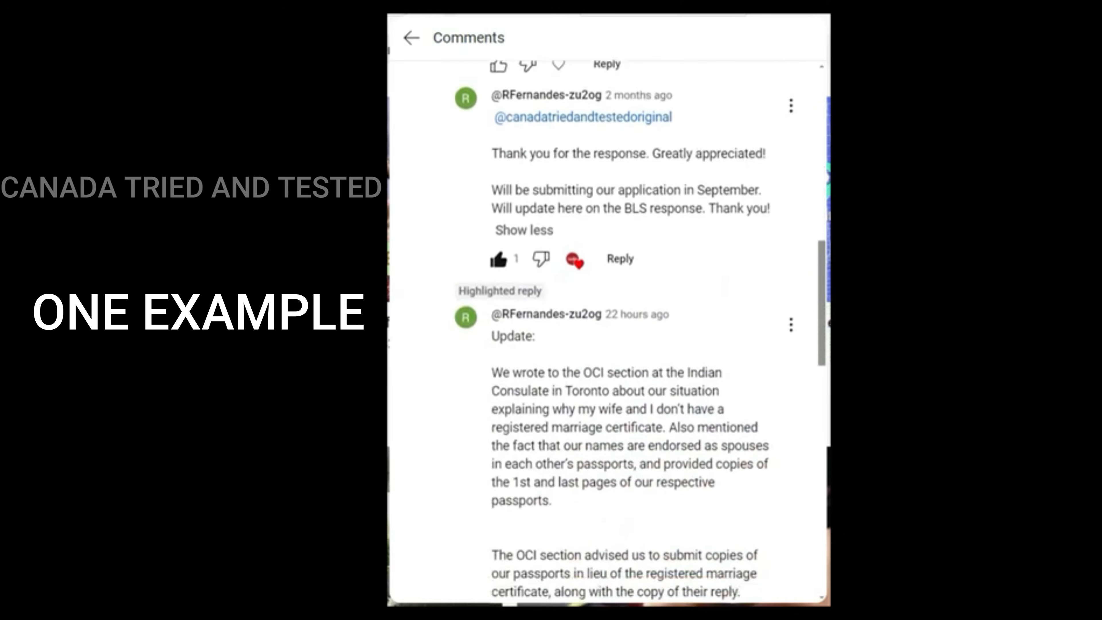
pyautogui.moveTo(822, 303); pyautogui.dragTo(821, 338)
pyautogui.scroll(-1, 609, 330)
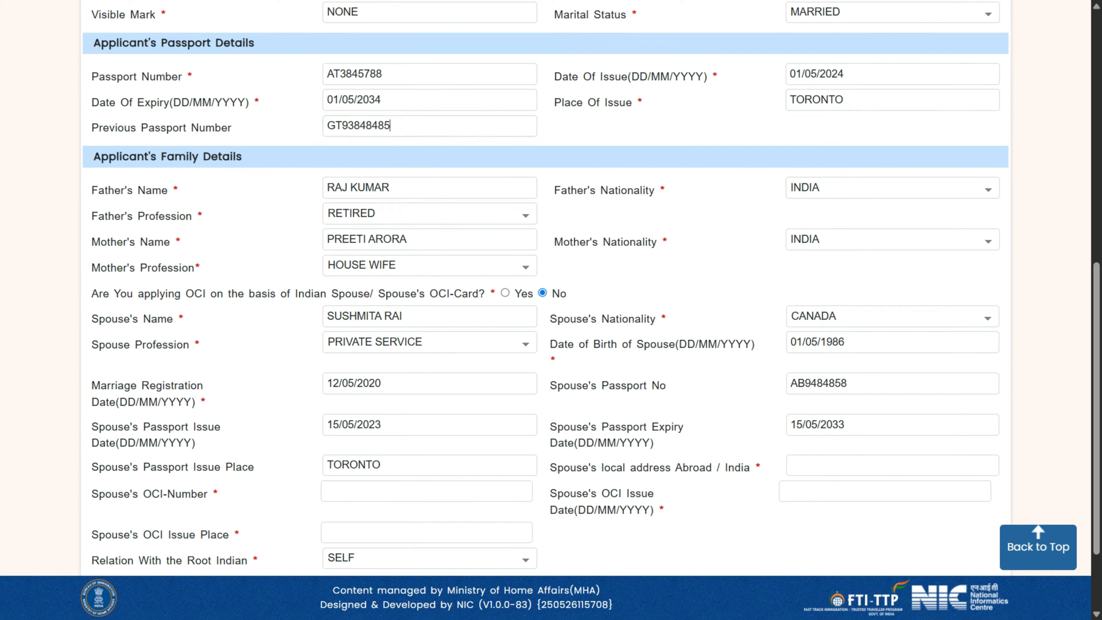
# In the OCI form, check the previous passport number and the father's name, profession options and nationality
pyautogui.hotkey('ctrl', 'a')
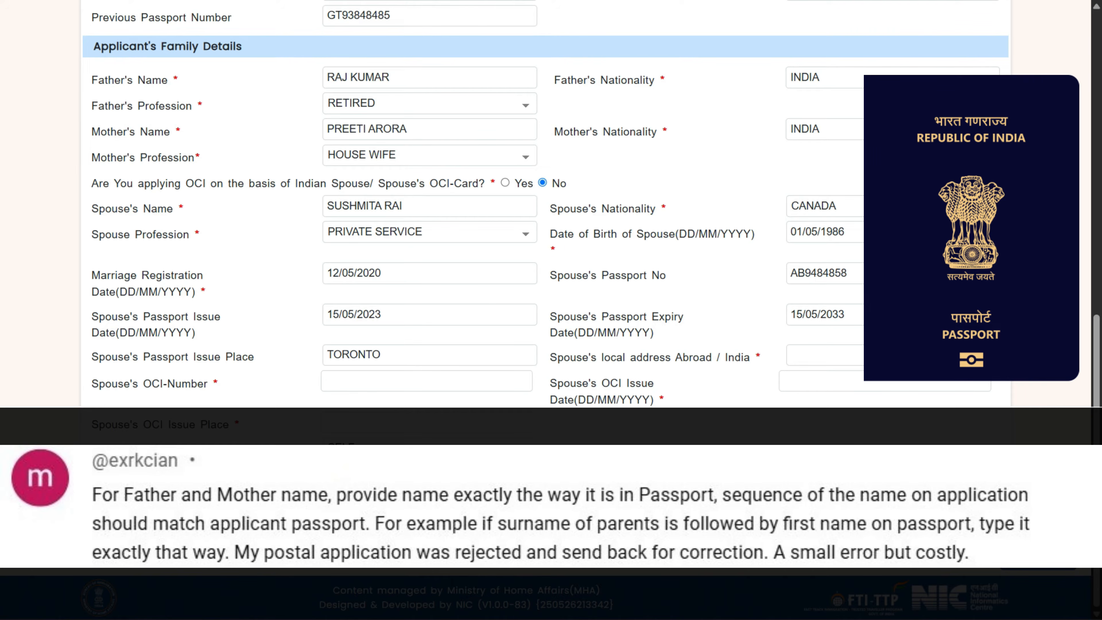
pyautogui.moveTo(391, 78); pyautogui.dragTo(335, 78)
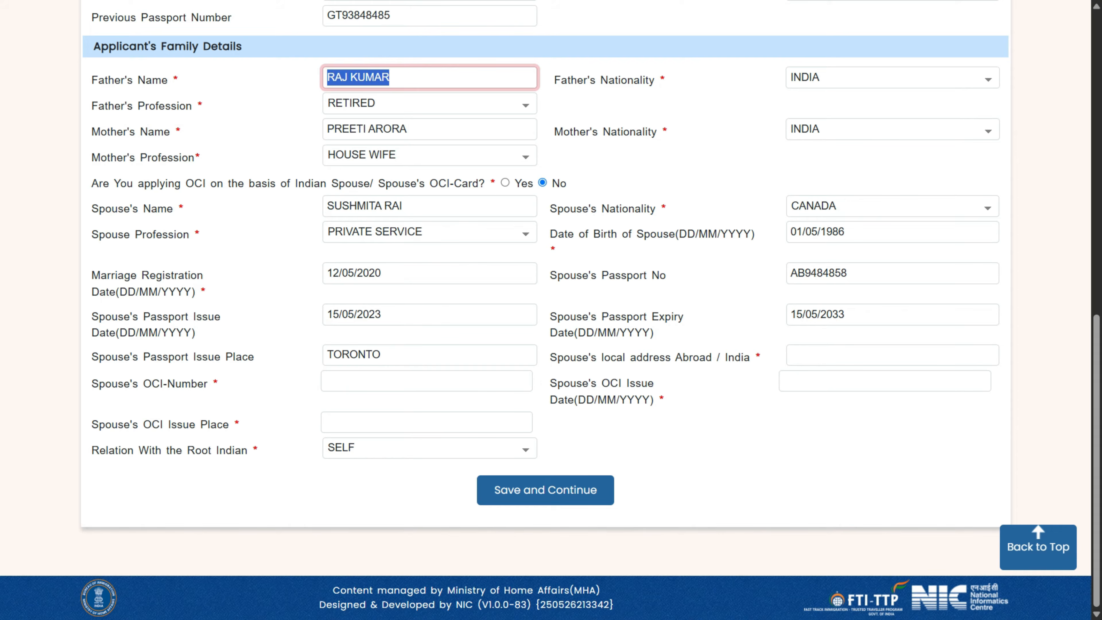
pyautogui.click(460, 104)
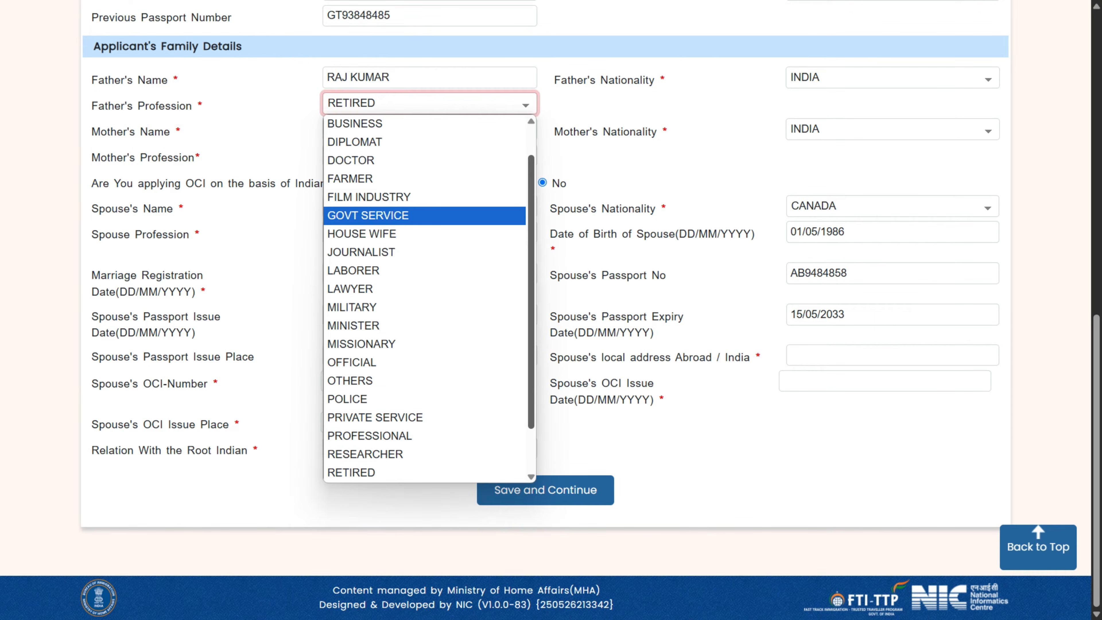
pyautogui.scroll(2, 425, 299)
pyautogui.scroll(-3, 425, 299)
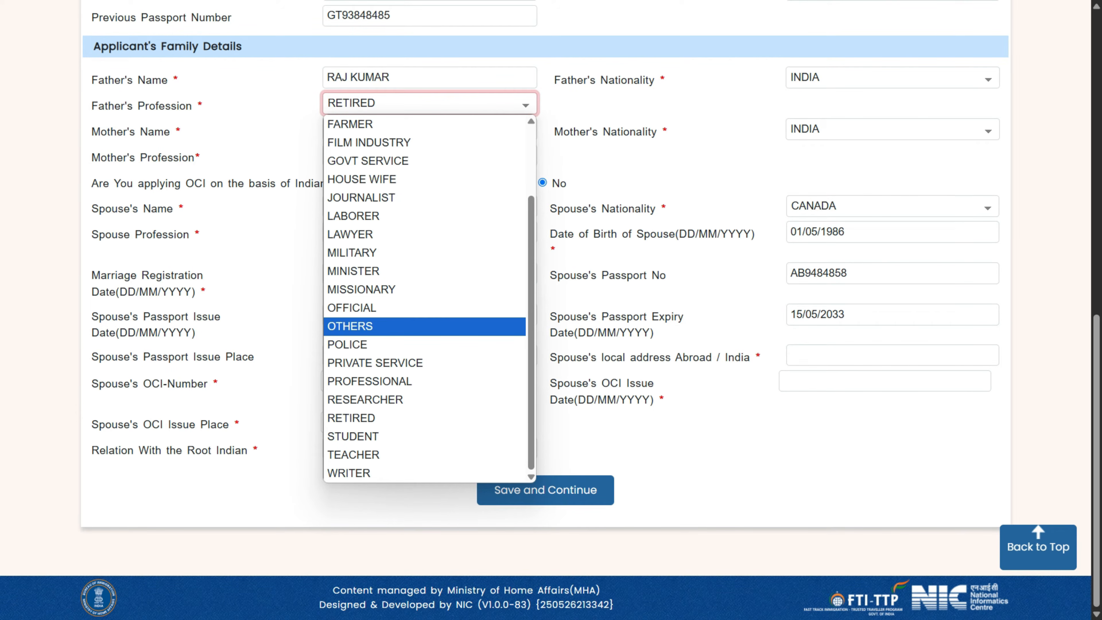
pyautogui.click(892, 78)
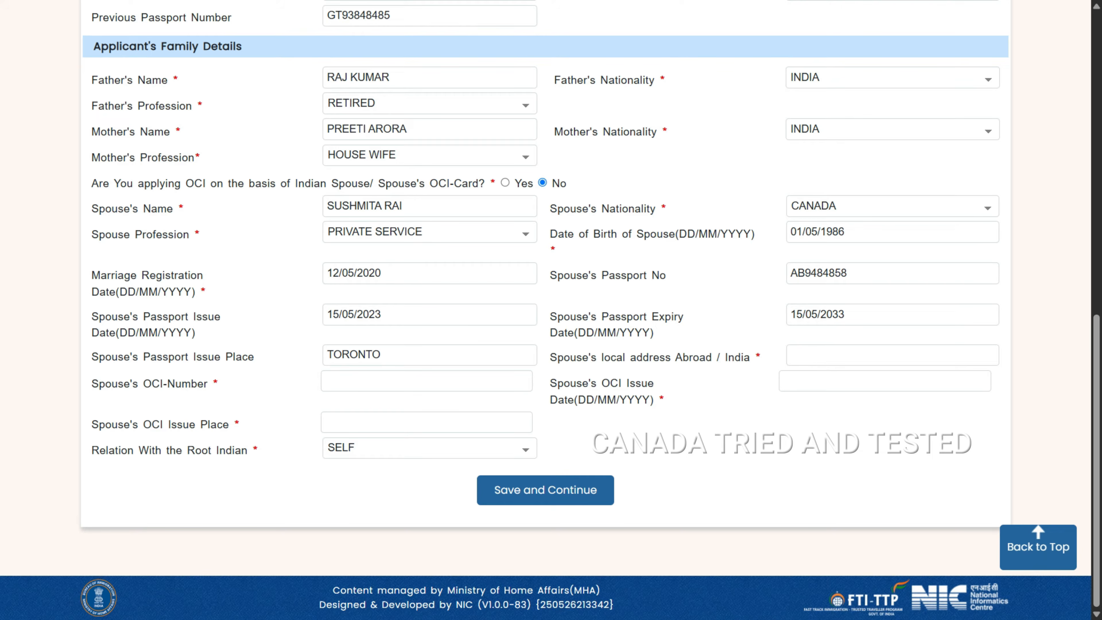
pyautogui.click(892, 78)
pyautogui.click(893, 78)
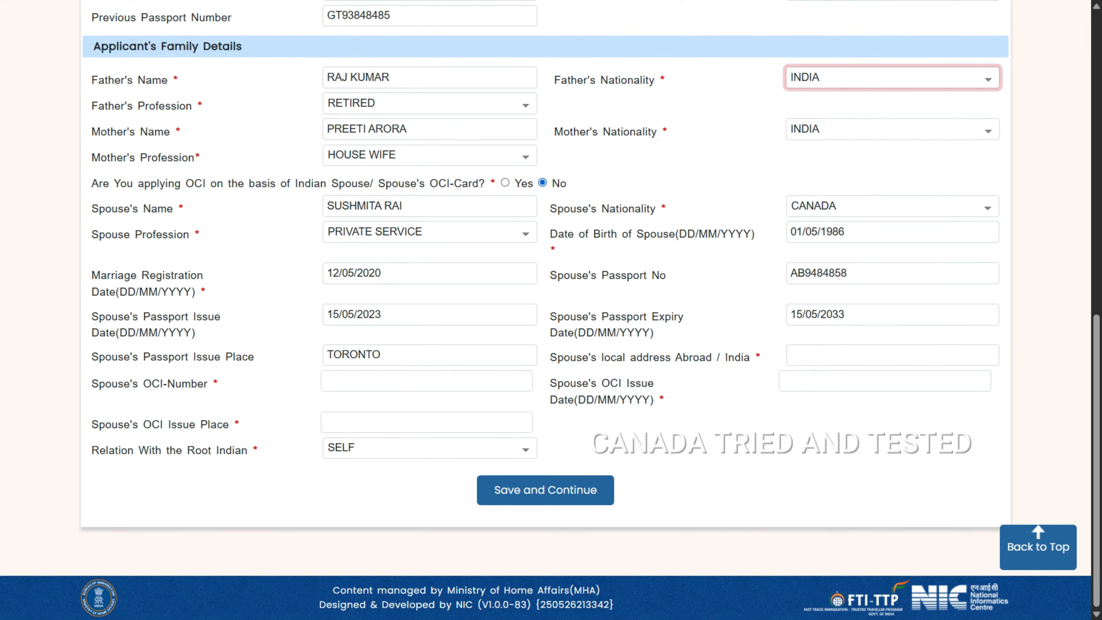
# Check the parents' and spouse's details in the family section, including the spouse profession options and the spouse's OCI number field
pyautogui.click(508, 185)
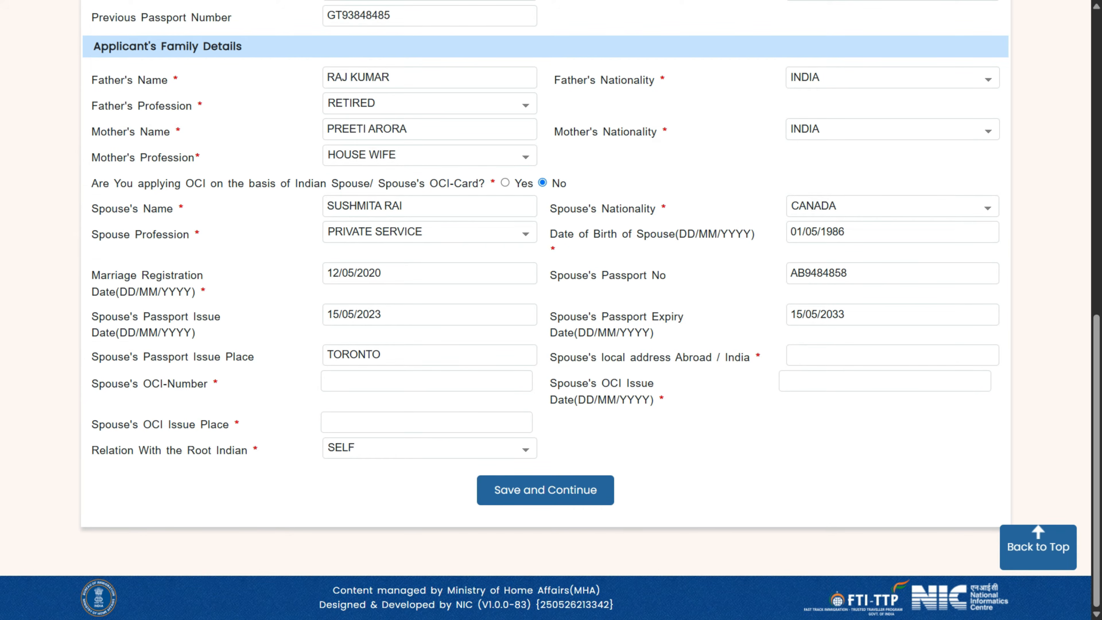
pyautogui.click(430, 232)
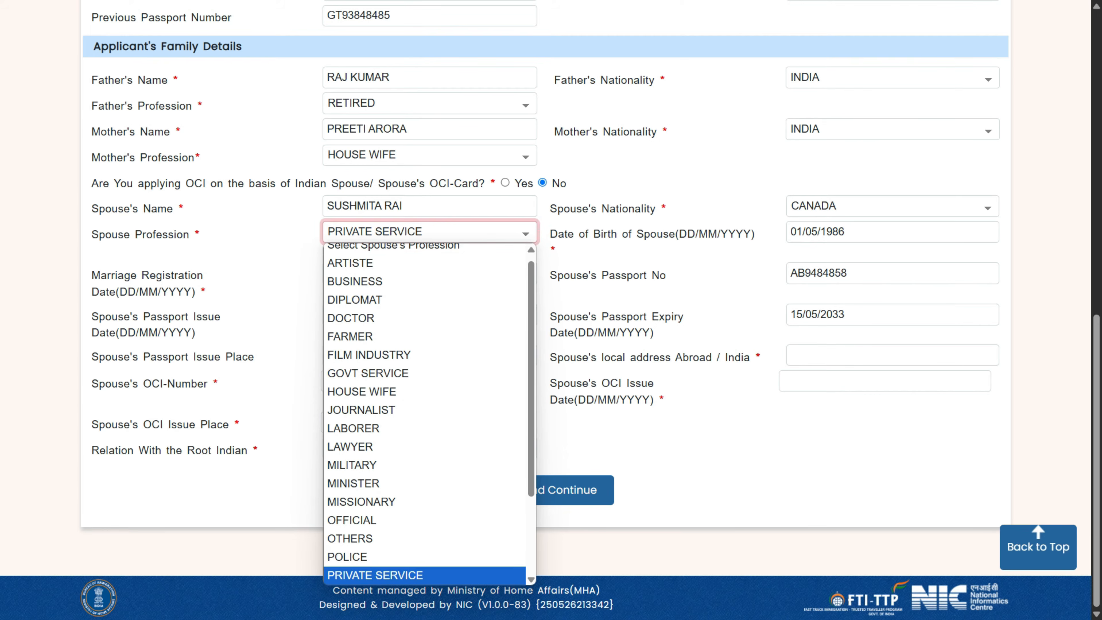
pyautogui.scroll(1, 425, 380)
pyautogui.press('Escape')
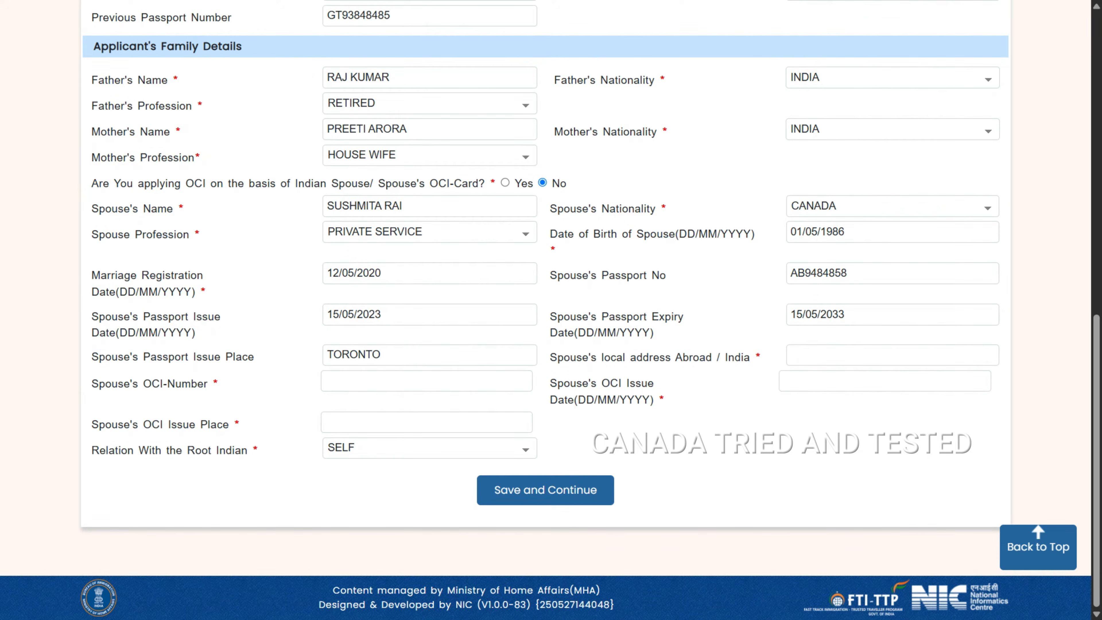
pyautogui.moveTo(144, 383); pyautogui.dragTo(203, 383)
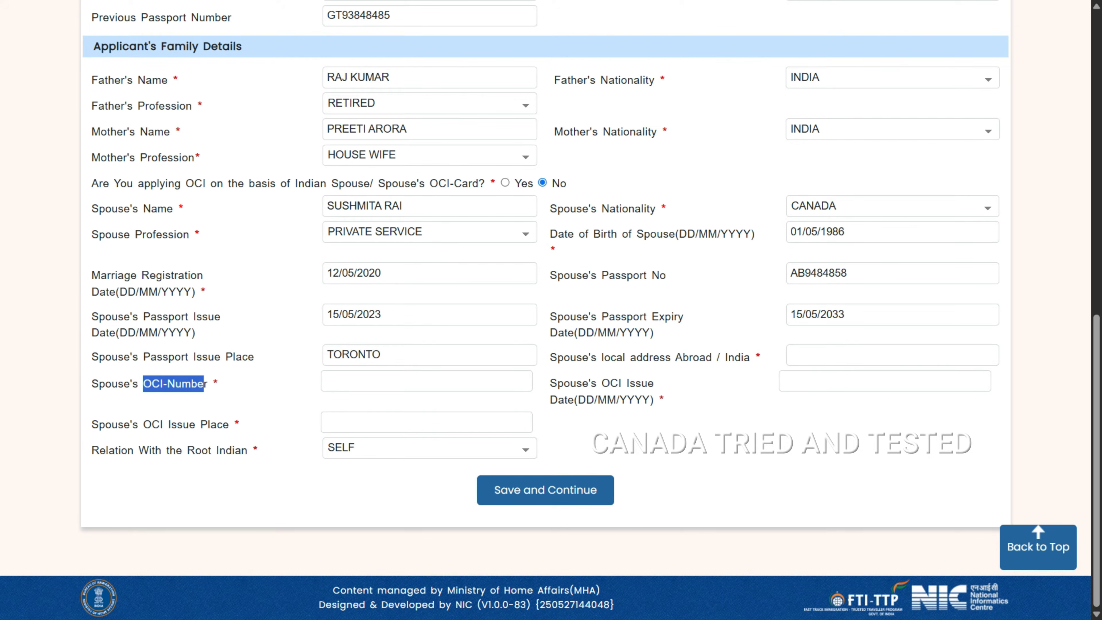
pyautogui.click(204, 385)
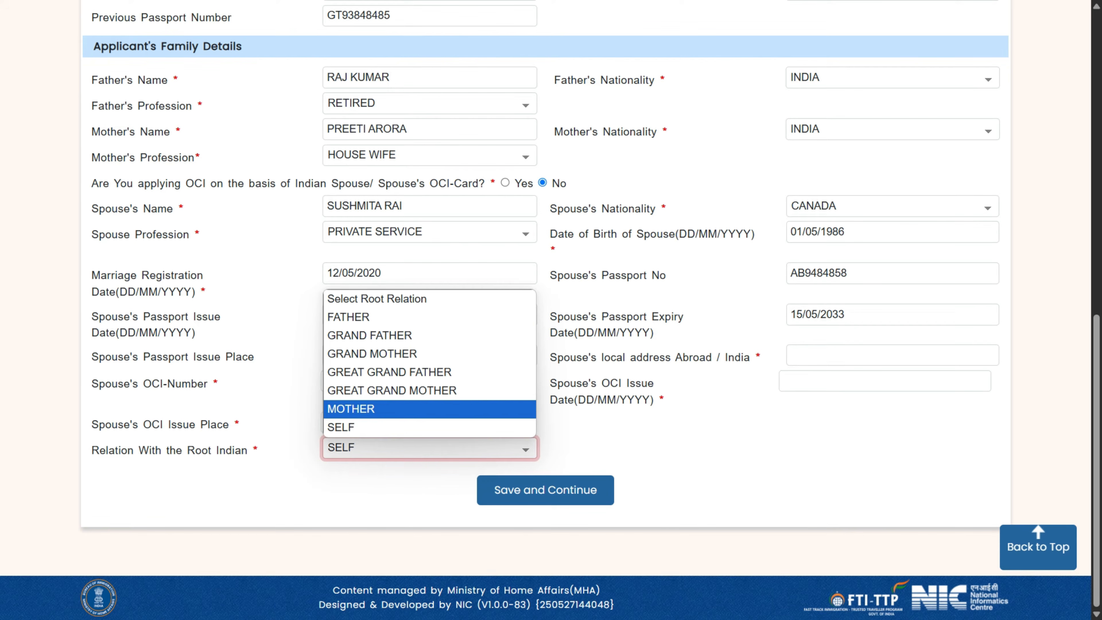
# Try FATHER, MOTHER and GRAND FATHER as the relation with the root Indian, and set it back to SELF
pyautogui.press('Down')
pyautogui.press('Down')
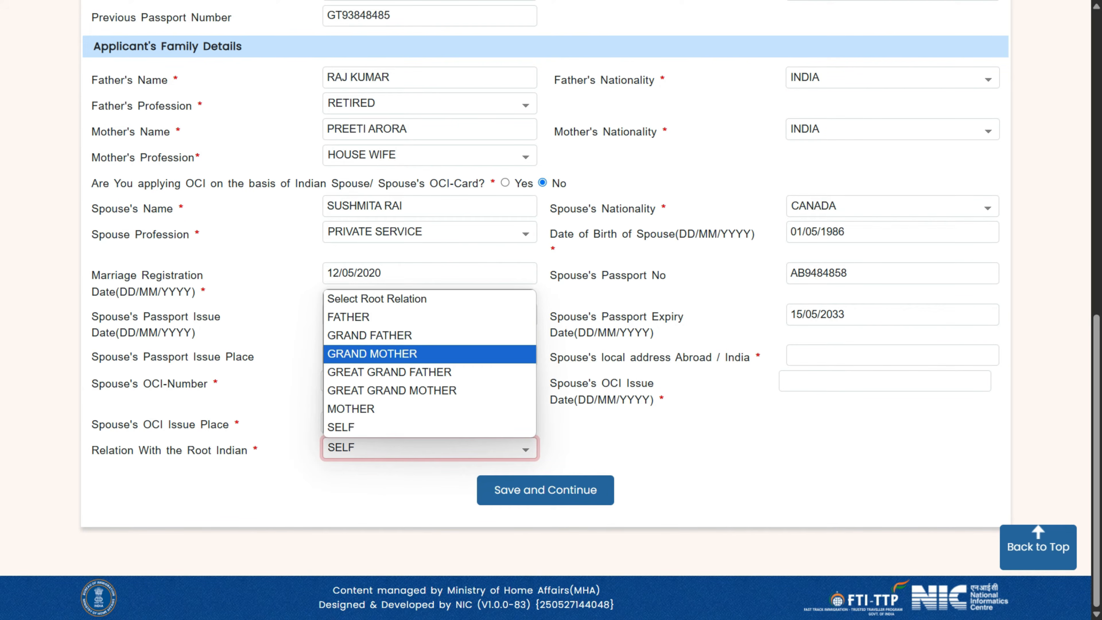
pyautogui.press('Up')
pyautogui.press('Up')
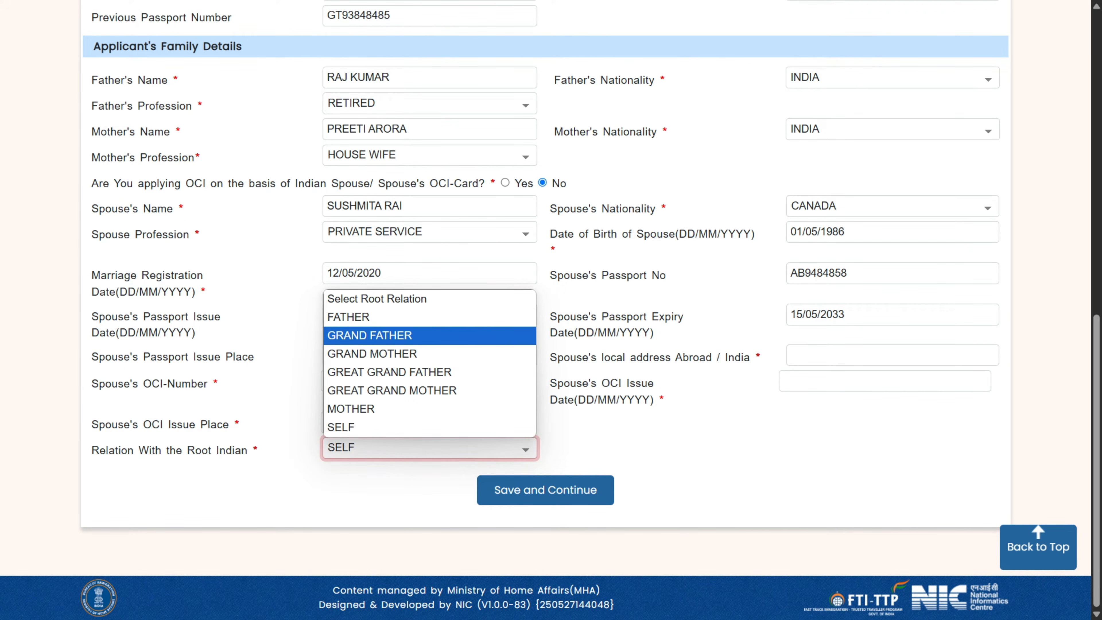
pyautogui.press('Up')
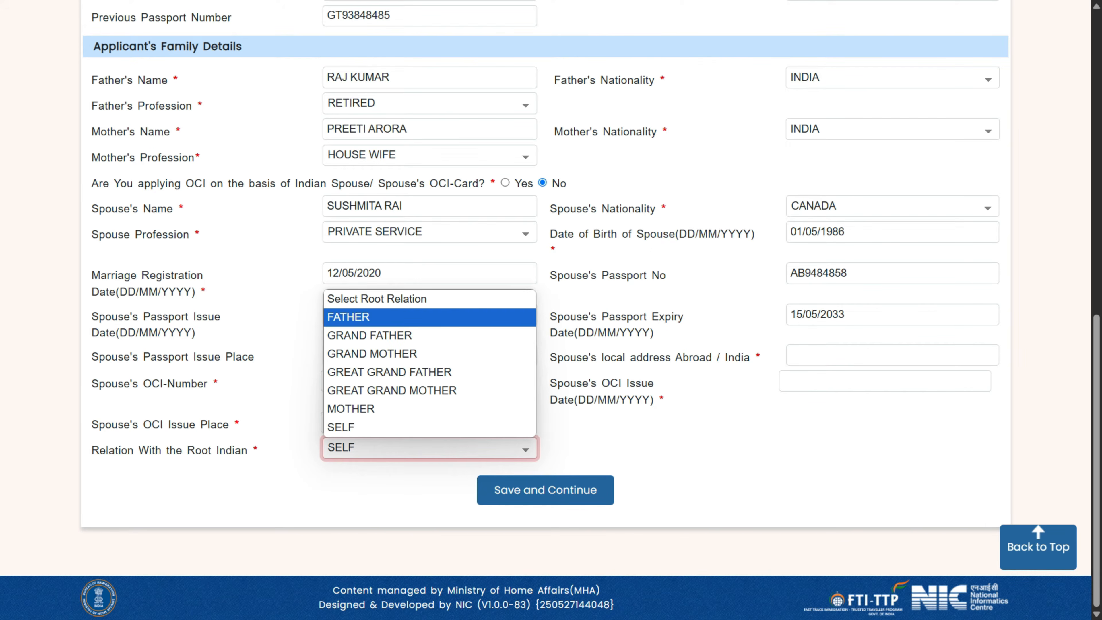
pyautogui.click(429, 318)
pyautogui.click(430, 448)
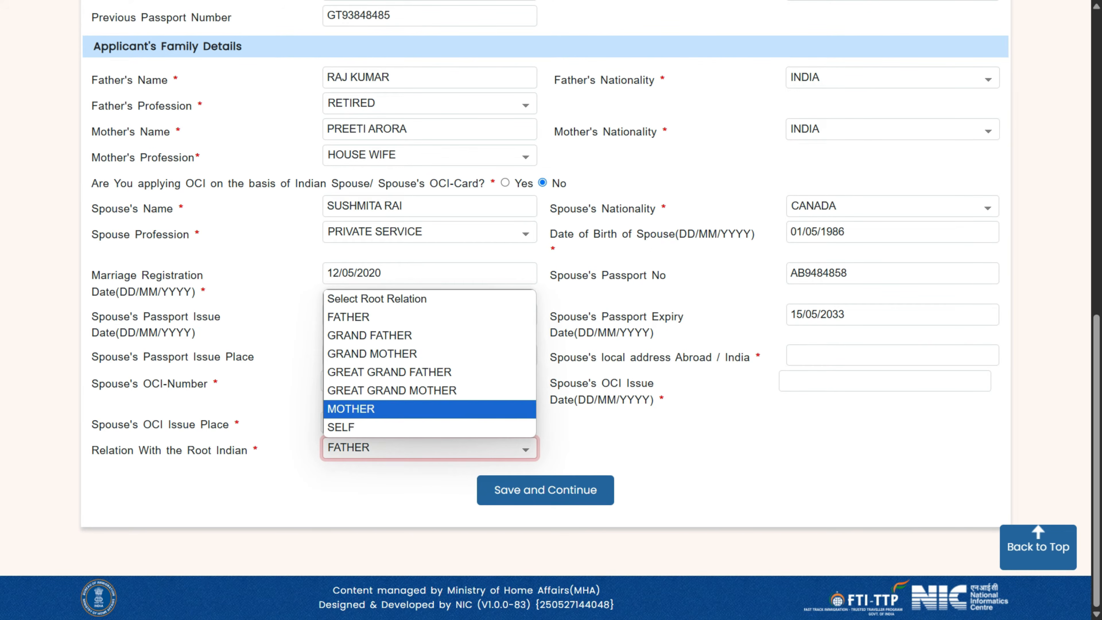
pyautogui.click(430, 409)
pyautogui.click(430, 448)
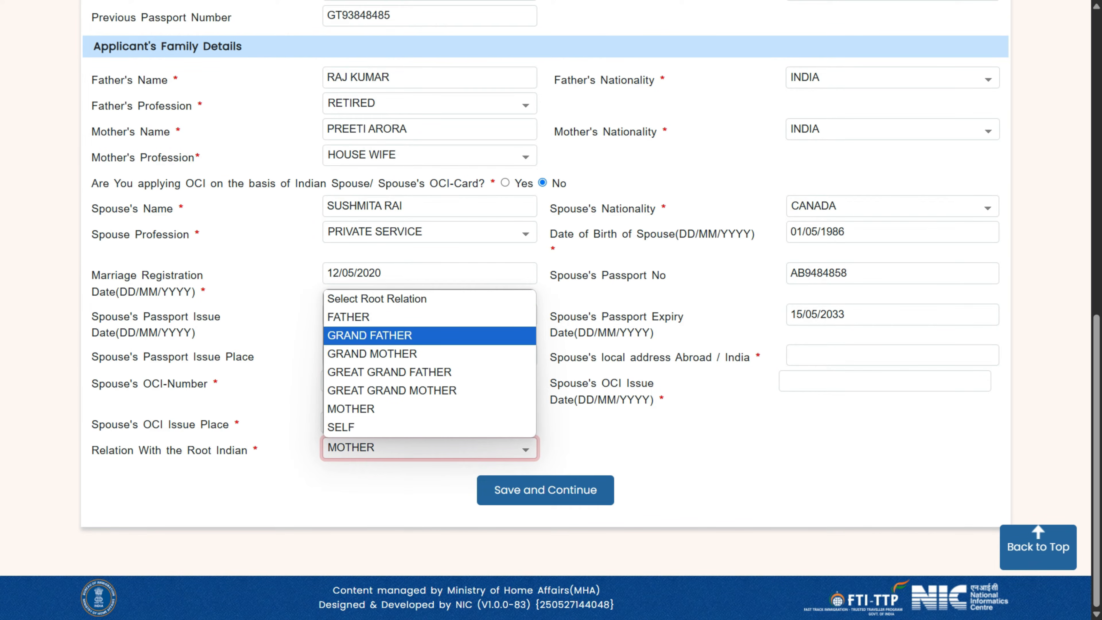
pyautogui.click(429, 335)
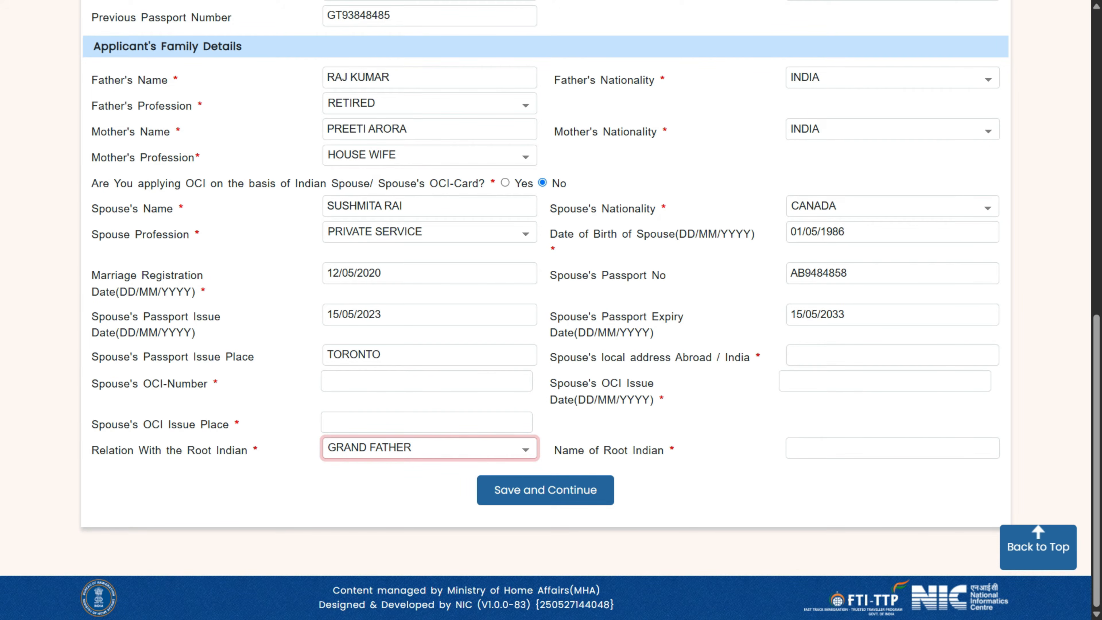
pyautogui.click(430, 448)
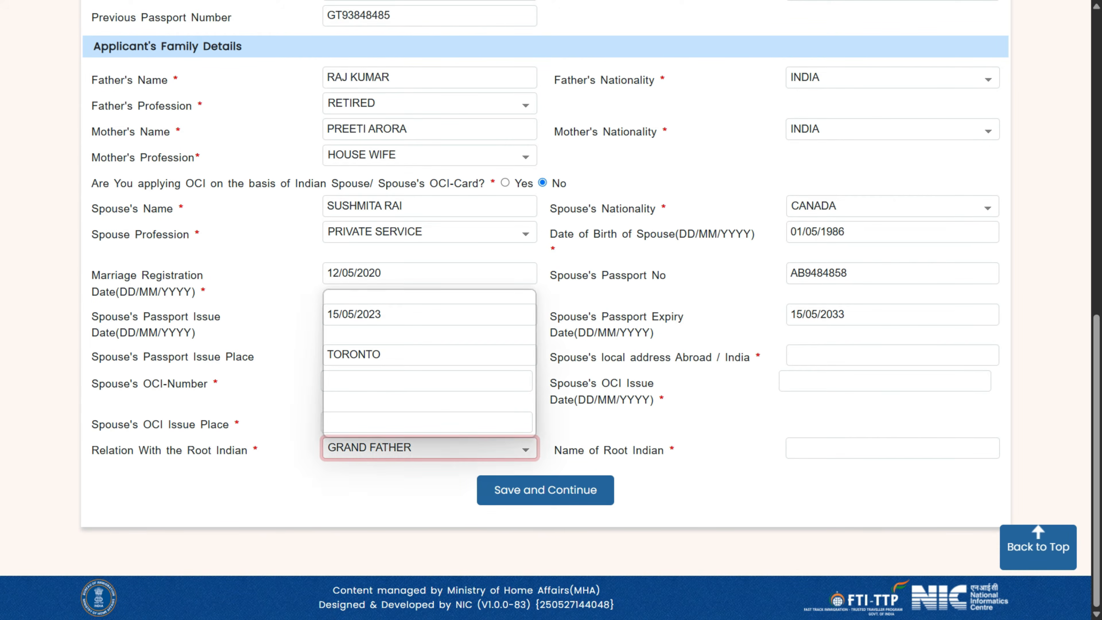
pyautogui.click(430, 427)
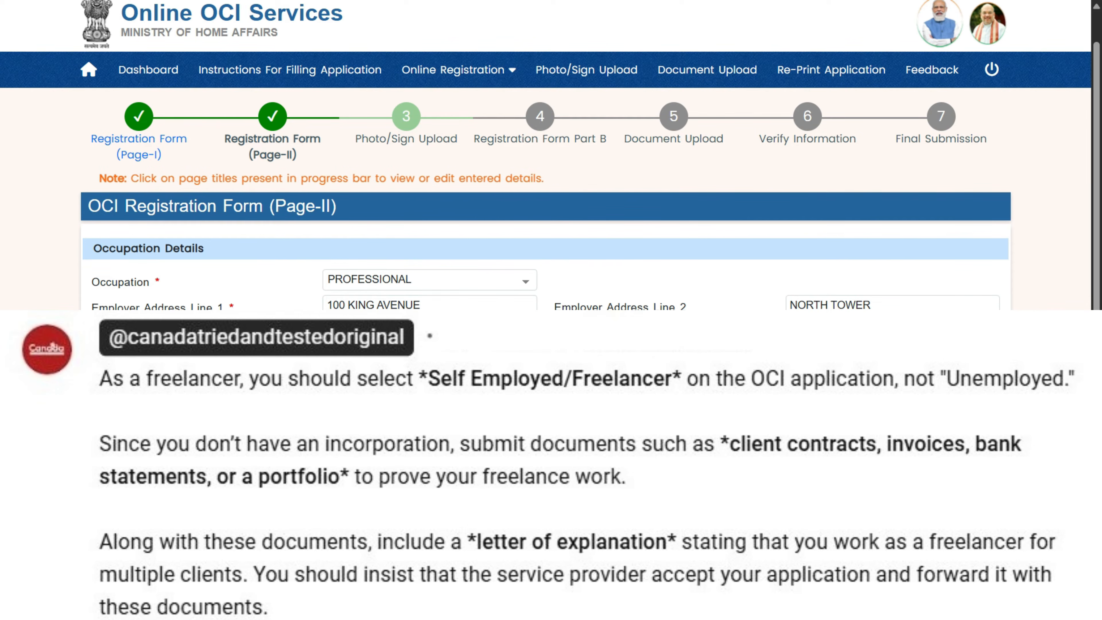
# On Page-II, look through the occupation options and try a space in the middle of the present address postal code
pyautogui.click(429, 280)
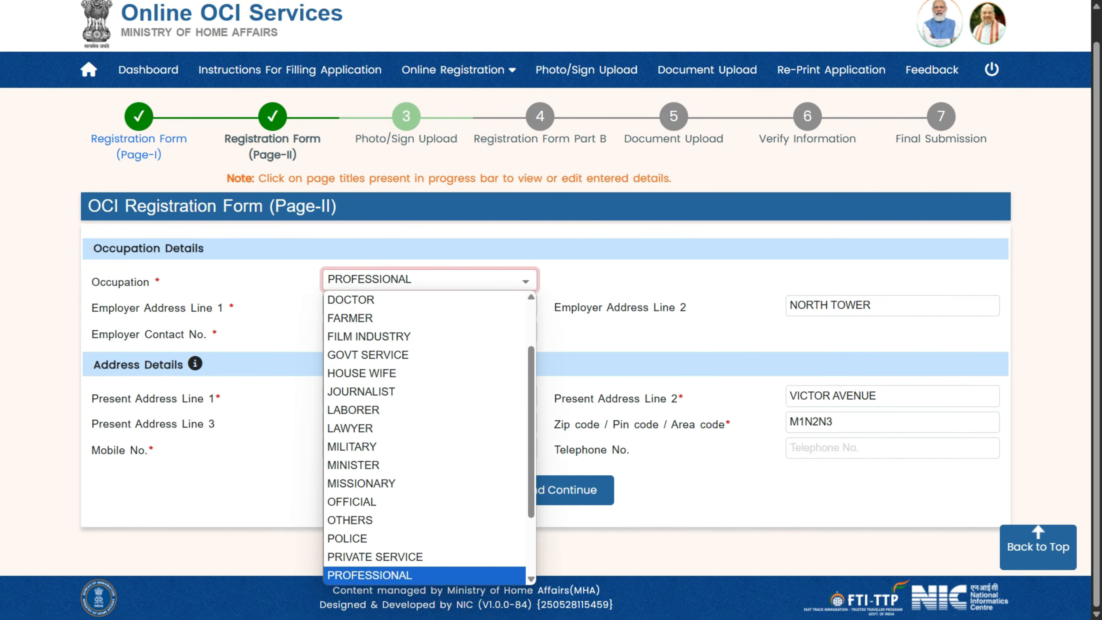
pyautogui.moveTo(530, 430); pyautogui.dragTo(531, 484)
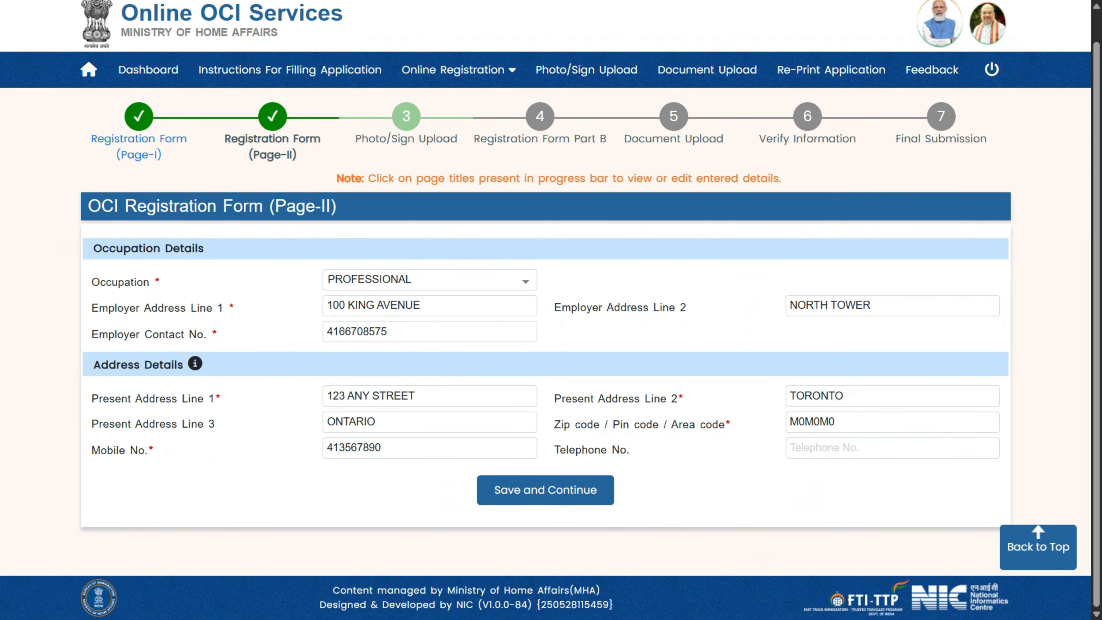
pyautogui.click(813, 422)
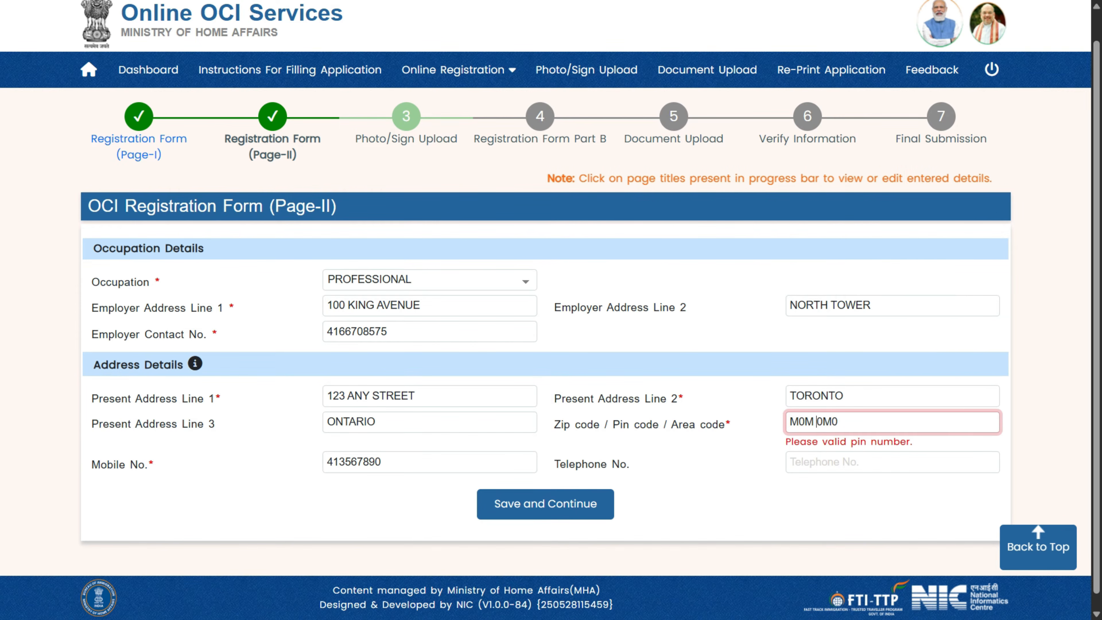
pyautogui.press('BackSpace')
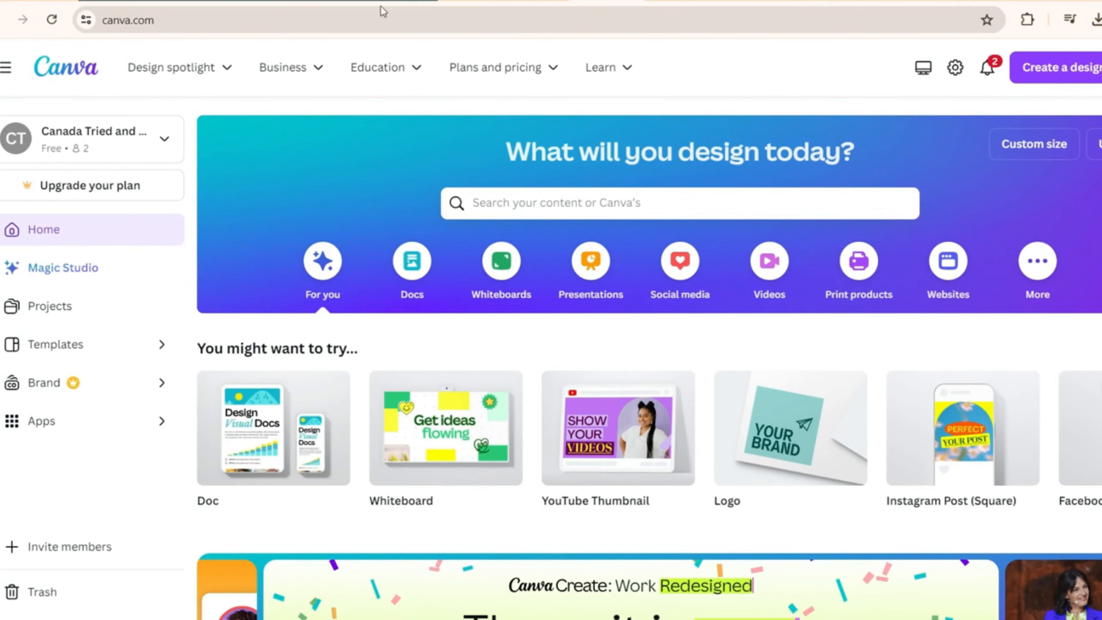
# Switch to Canva and create a new custom-size design of 300 × 100 px
pyautogui.click(1101, 67)
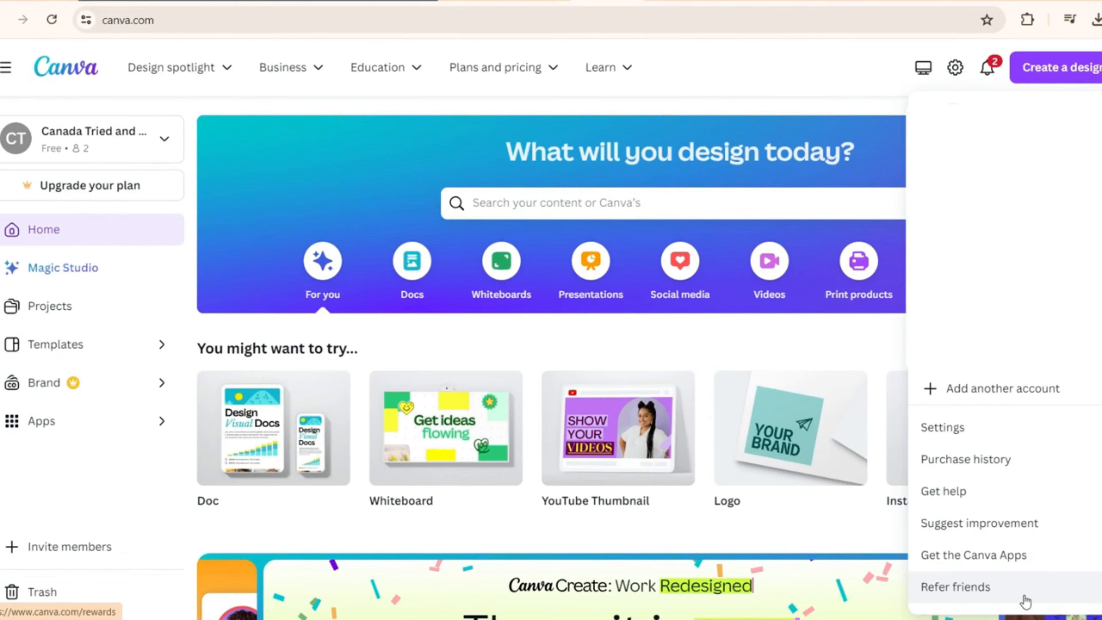
pyautogui.click(837, 93)
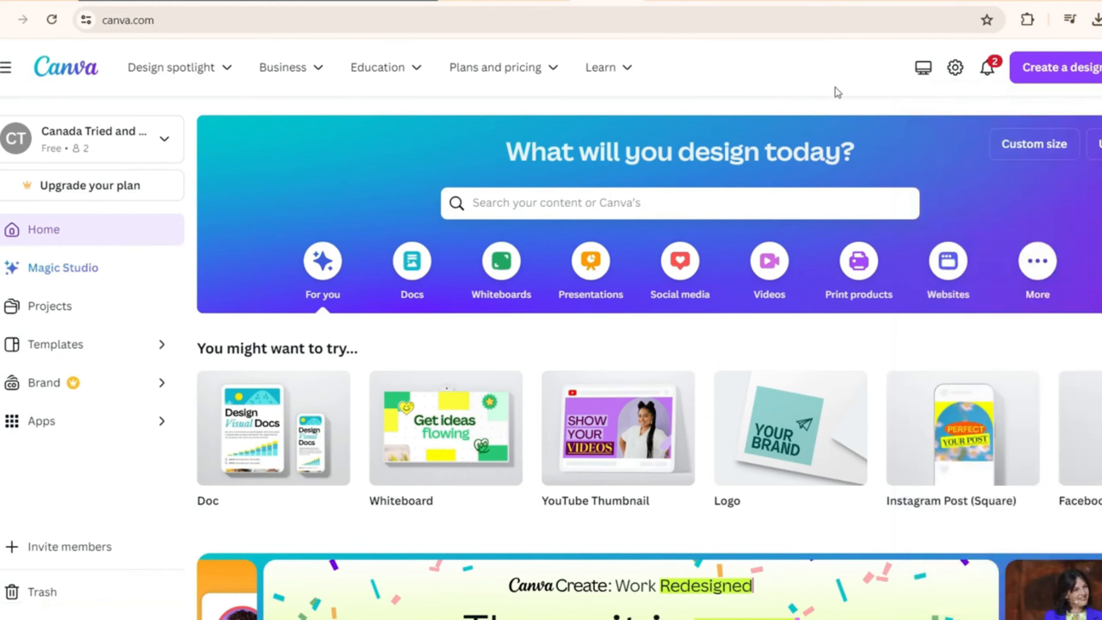
pyautogui.click(1080, 69)
pyautogui.click(877, 548)
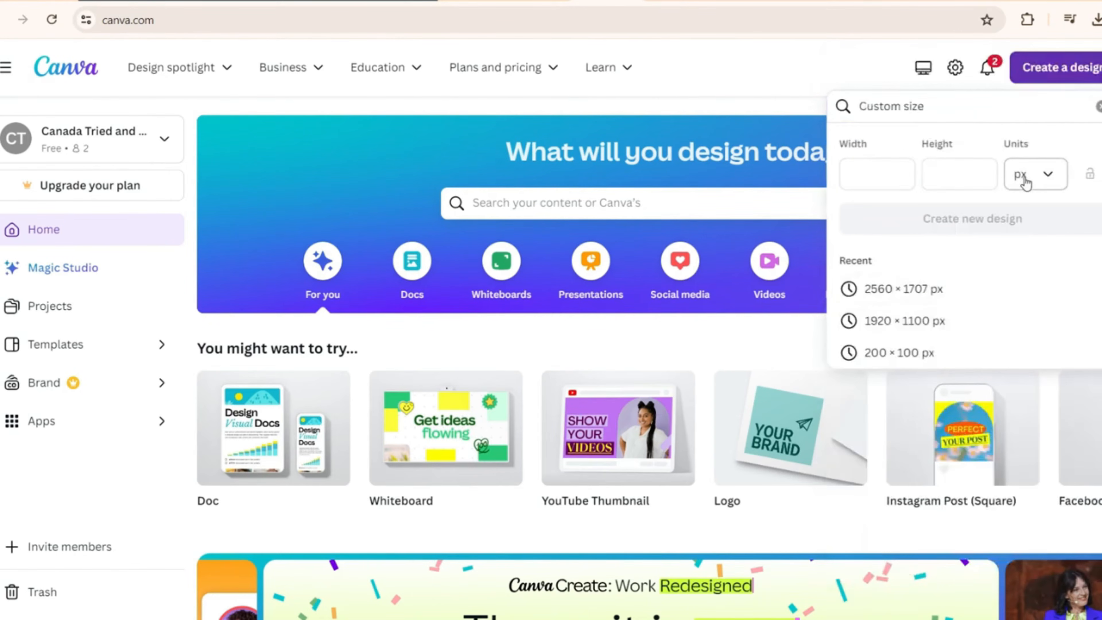
pyautogui.click(849, 176)
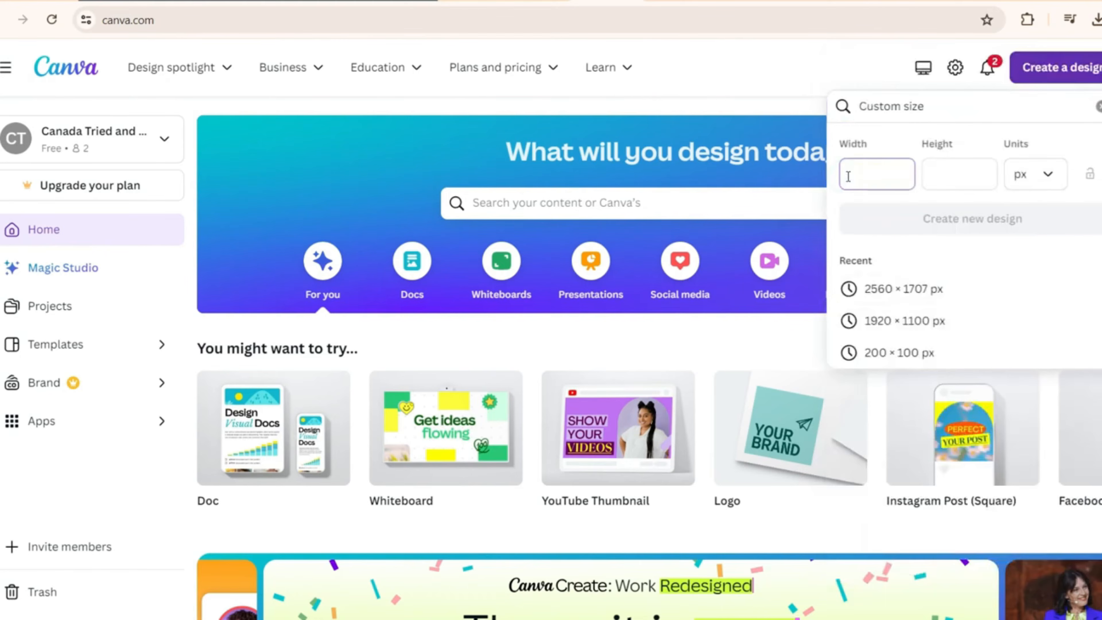
pyautogui.write('300')
pyautogui.press('Tab')
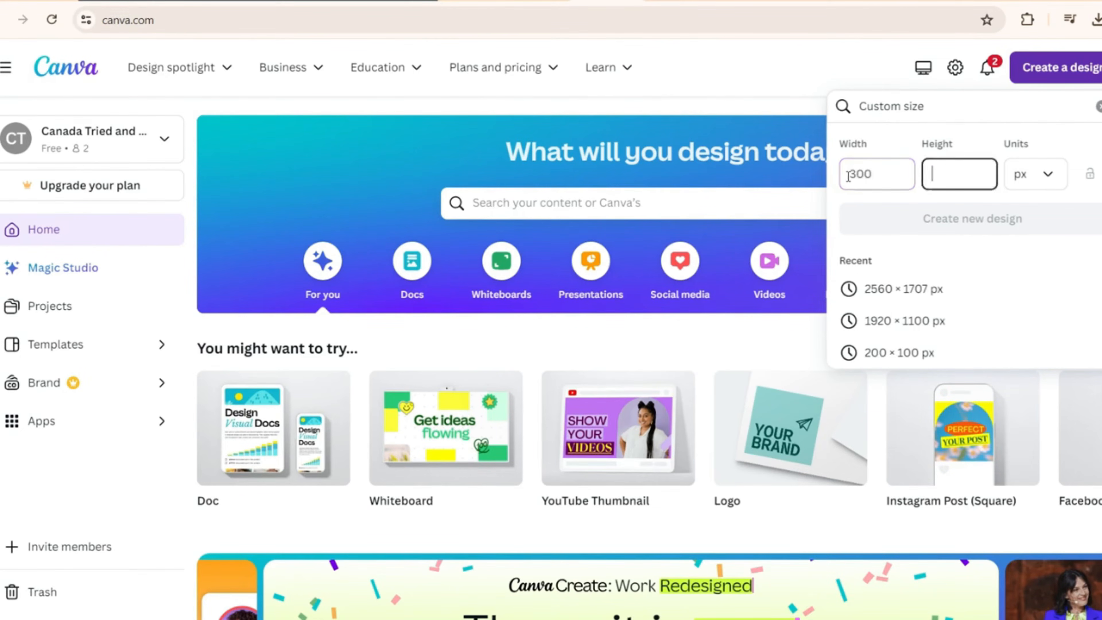
pyautogui.write('100')
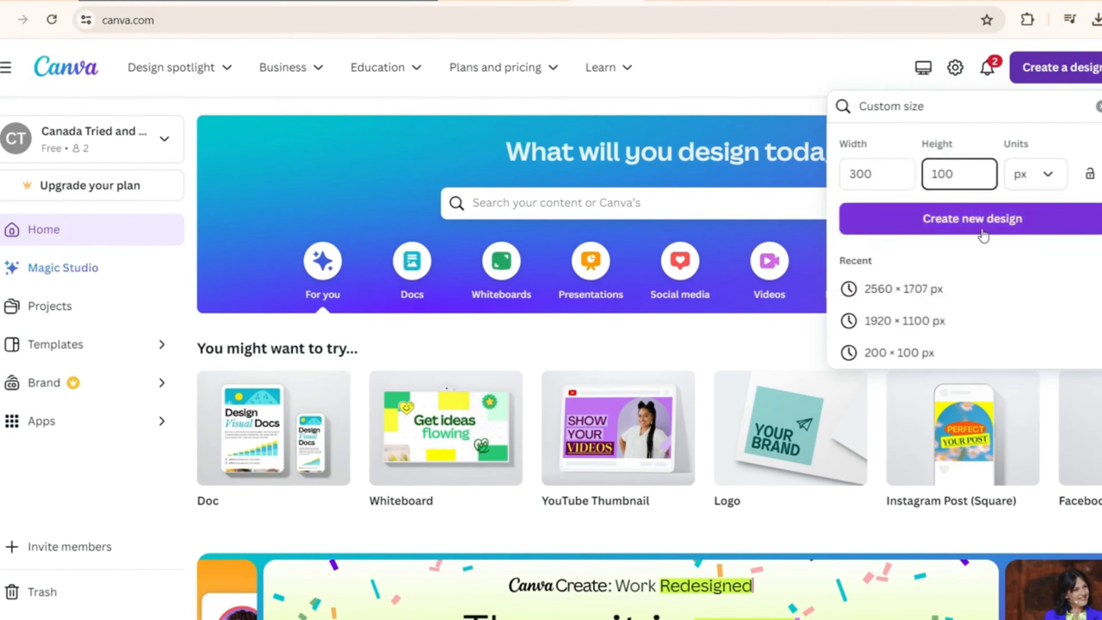
pyautogui.click(982, 233)
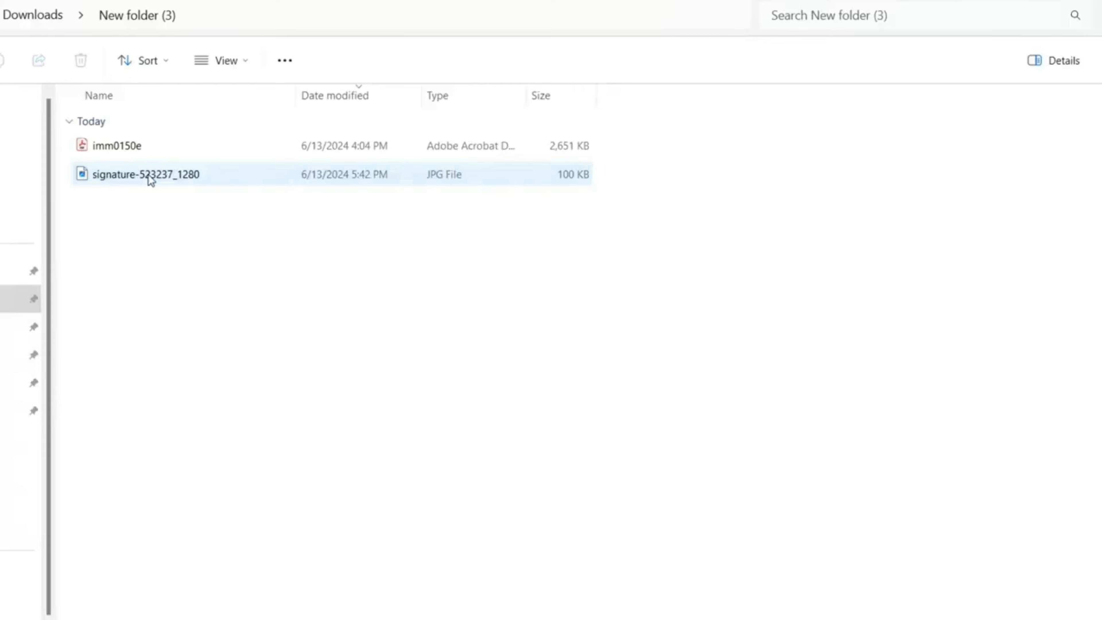
# Add the signature-523237_1280 image from the Downloads subfolder to the design, enlarge it to about 163 × 107 px and centre it horizontally
pyautogui.moveTo(150, 178)
pyautogui.mouseDown()
pyautogui.moveTo(167, 352)
pyautogui.moveTo(217, 618)
pyautogui.moveTo(564, 391)
pyautogui.moveTo(654, 359)
pyautogui.mouseUp()
pyautogui.click(529, 356)
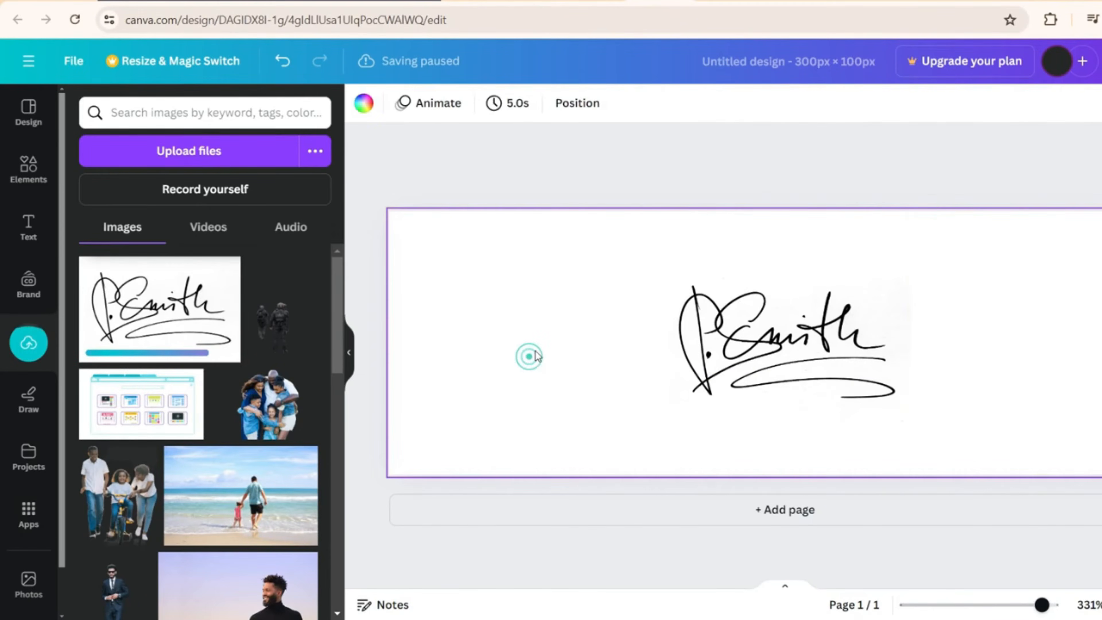
pyautogui.moveTo(783, 365); pyautogui.dragTo(516, 320)
pyautogui.moveTo(642, 375); pyautogui.dragTo(881, 402)
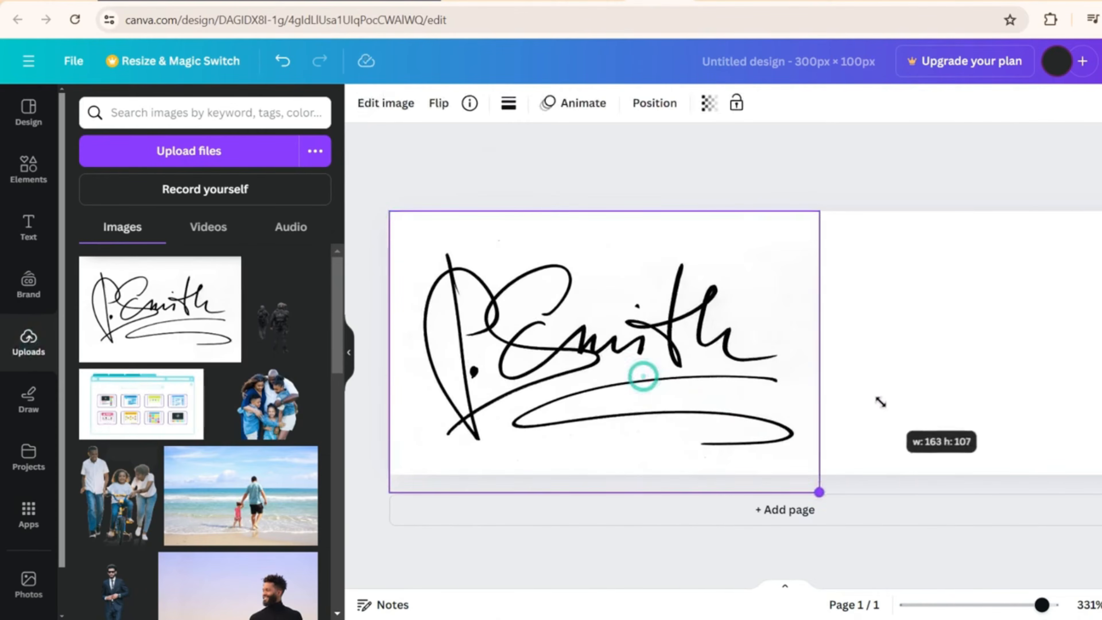
pyautogui.moveTo(687, 366)
pyautogui.mouseDown()
pyautogui.moveTo(824, 357)
pyautogui.moveTo(820, 367)
pyautogui.moveTo(834, 366)
pyautogui.mouseUp()
pyautogui.click(991, 185)
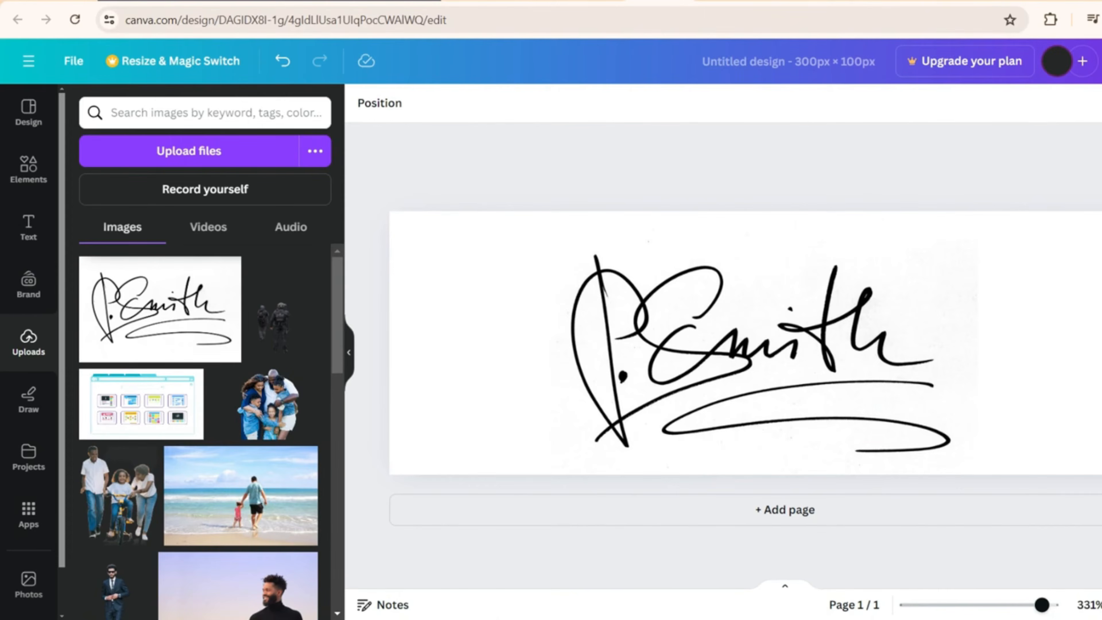
# Download the signature design as a JPG and check the saved file in the folder
pyautogui.click(1098, 61)
pyautogui.click(961, 463)
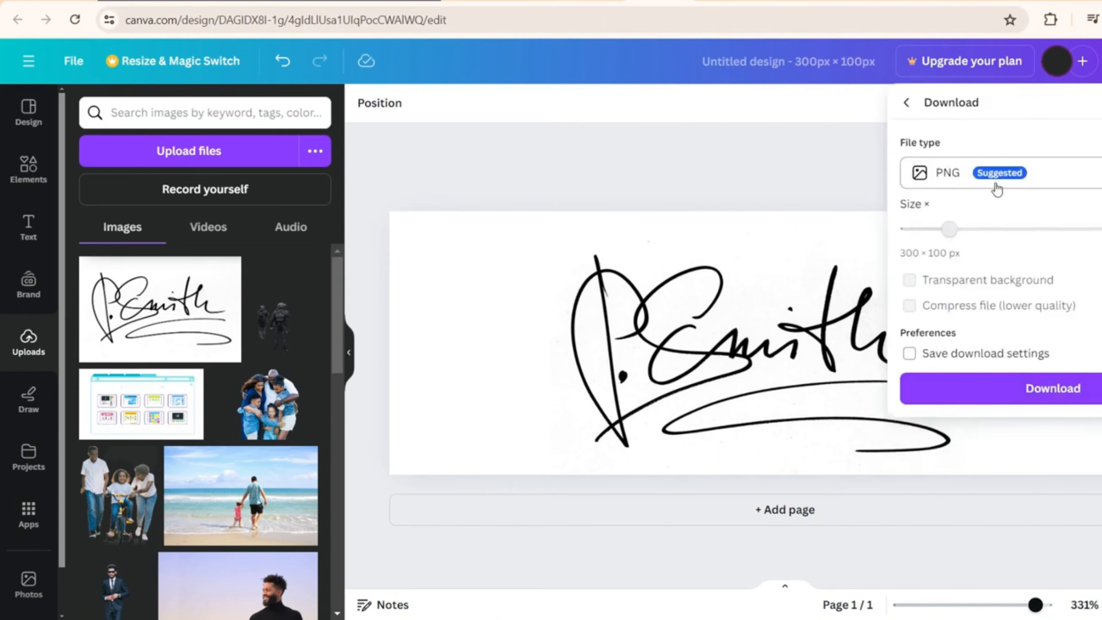
pyautogui.click(1027, 179)
pyautogui.click(991, 215)
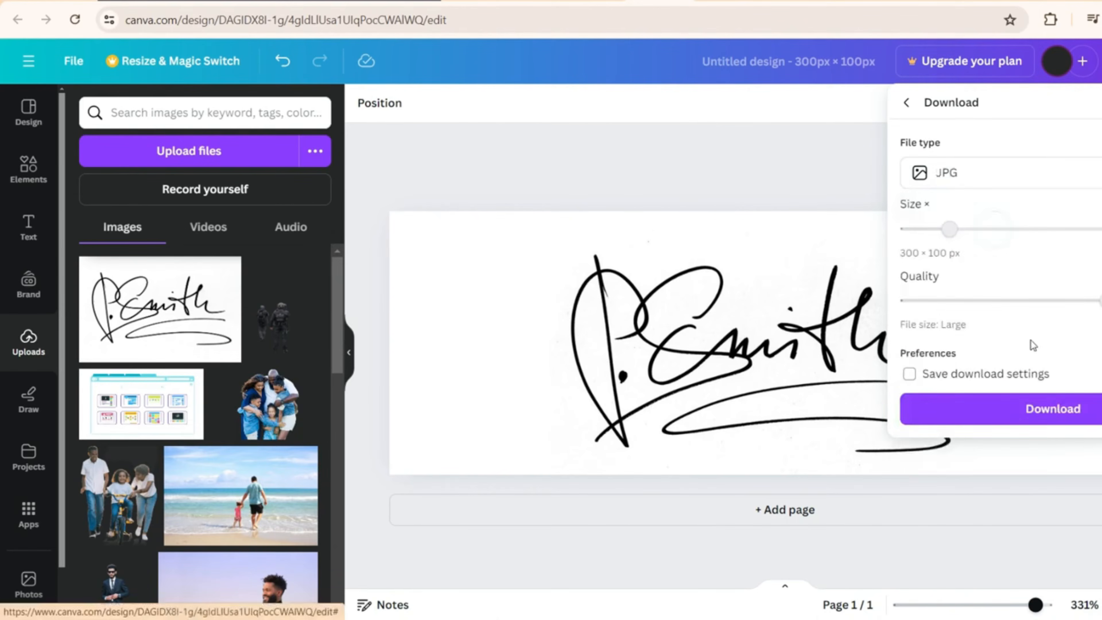
pyautogui.click(1055, 410)
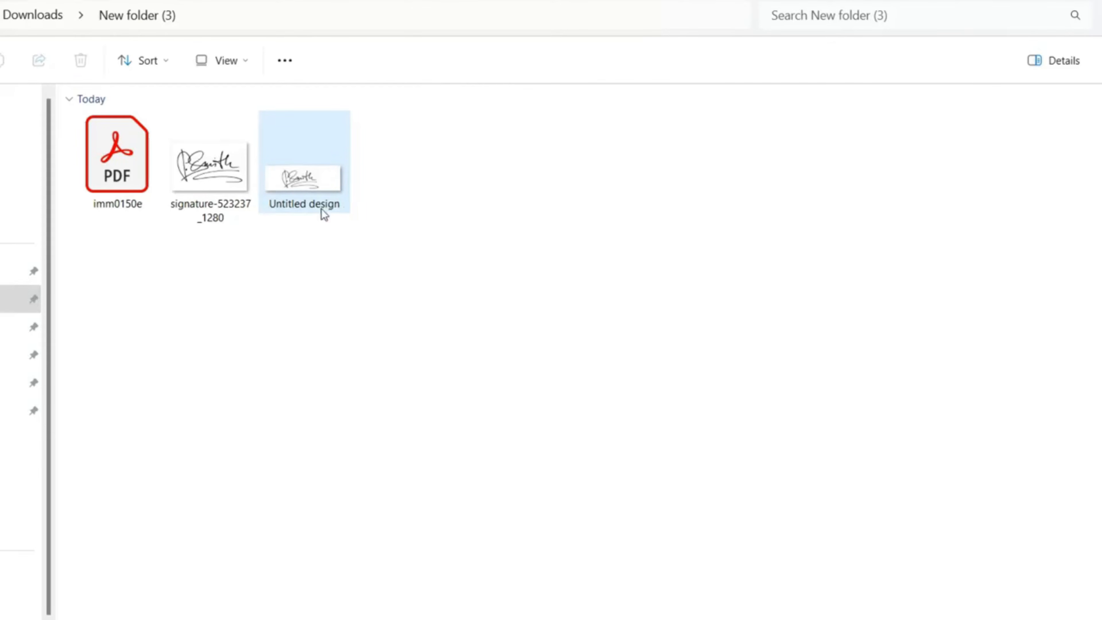
pyautogui.moveTo(337, 202)
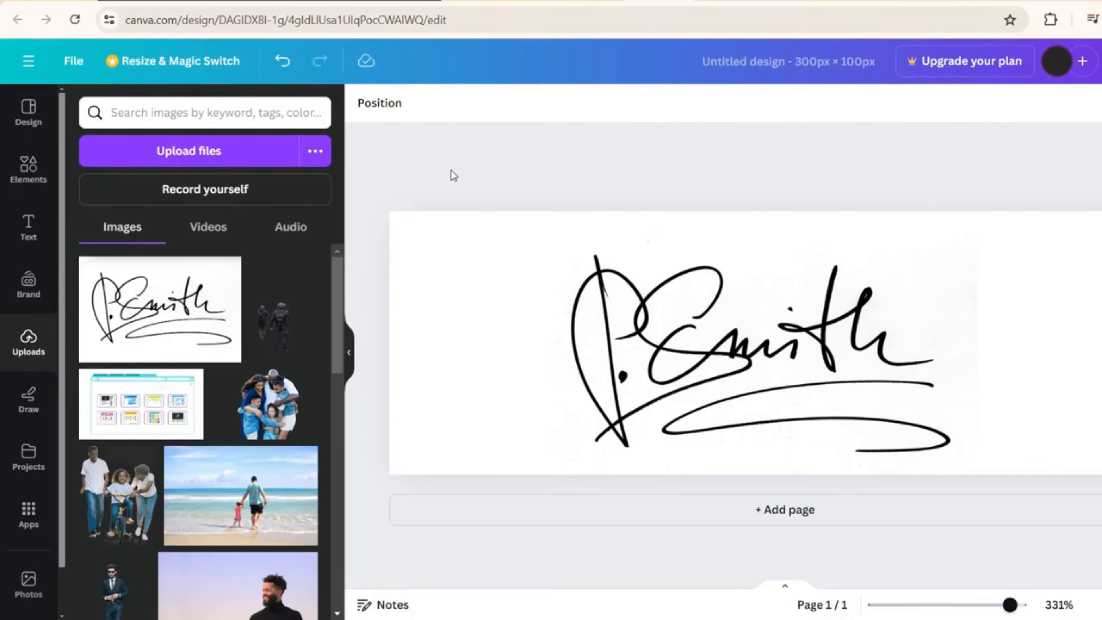
# Create a new custom-size design of 51 × 51 mm
pyautogui.click(73, 61)
pyautogui.click(123, 175)
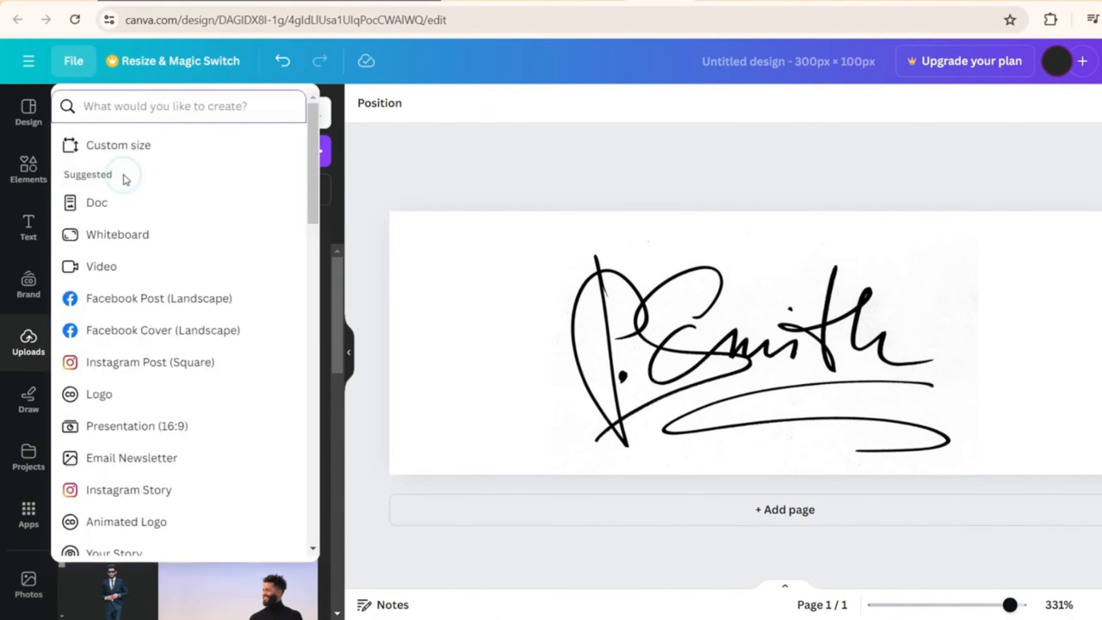
pyautogui.click(122, 144)
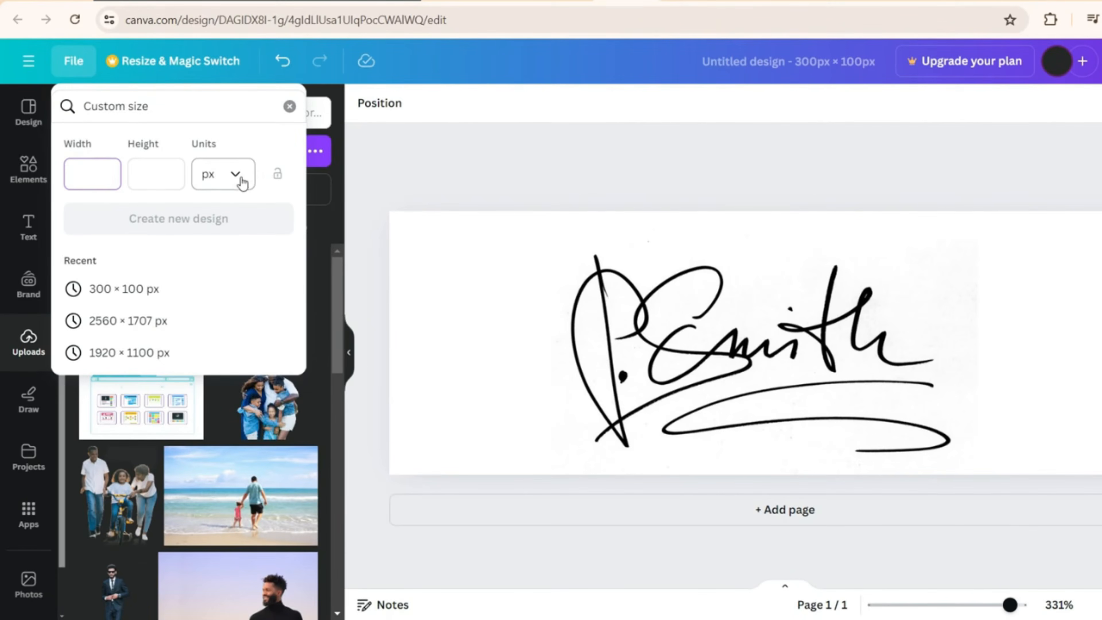
pyautogui.click(242, 182)
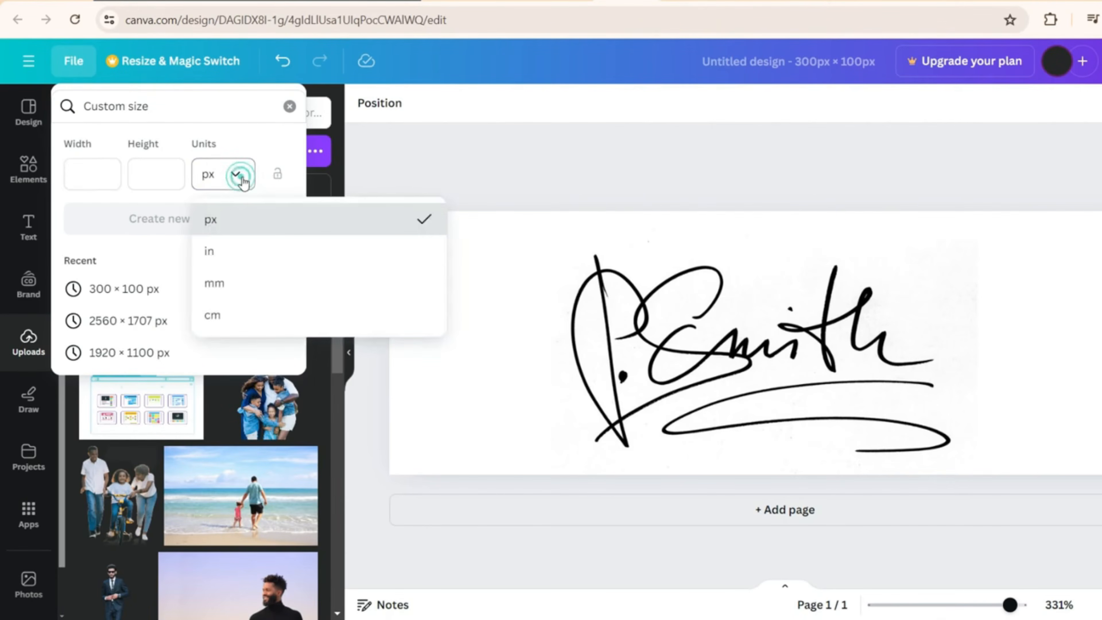
pyautogui.click(245, 286)
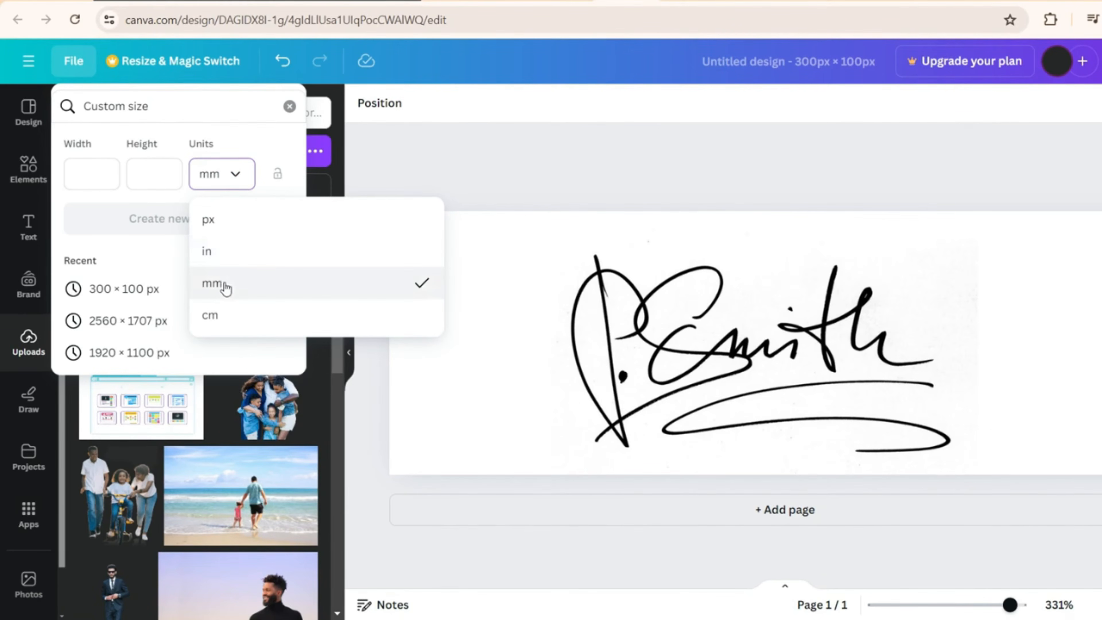
pyautogui.click(84, 174)
pyautogui.write('51')
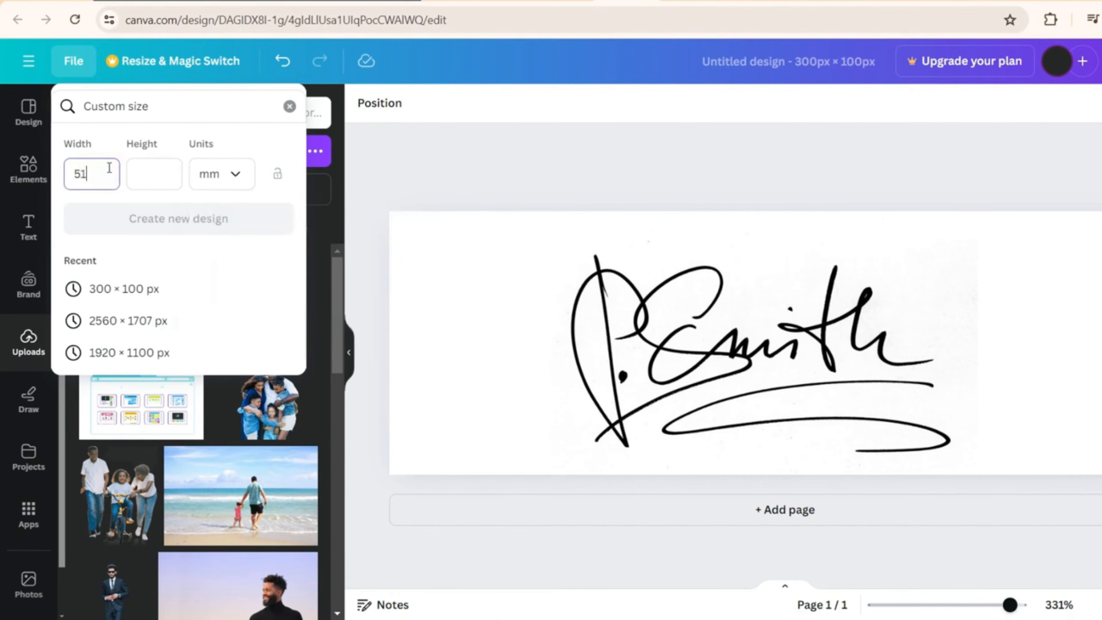
pyautogui.click(149, 174)
pyautogui.write('51')
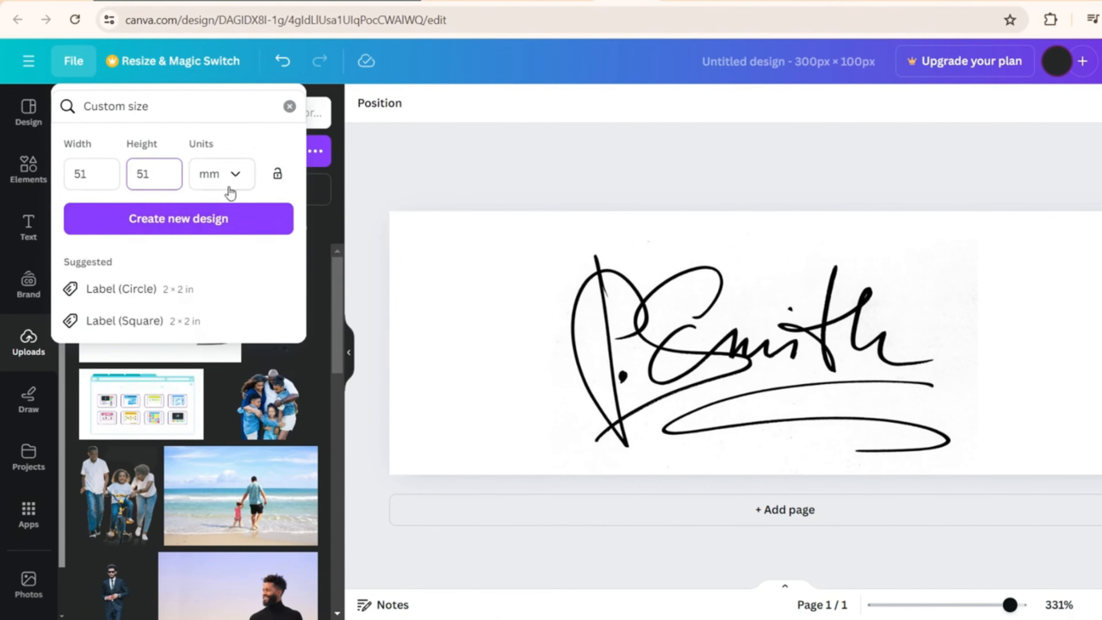
pyautogui.click(208, 226)
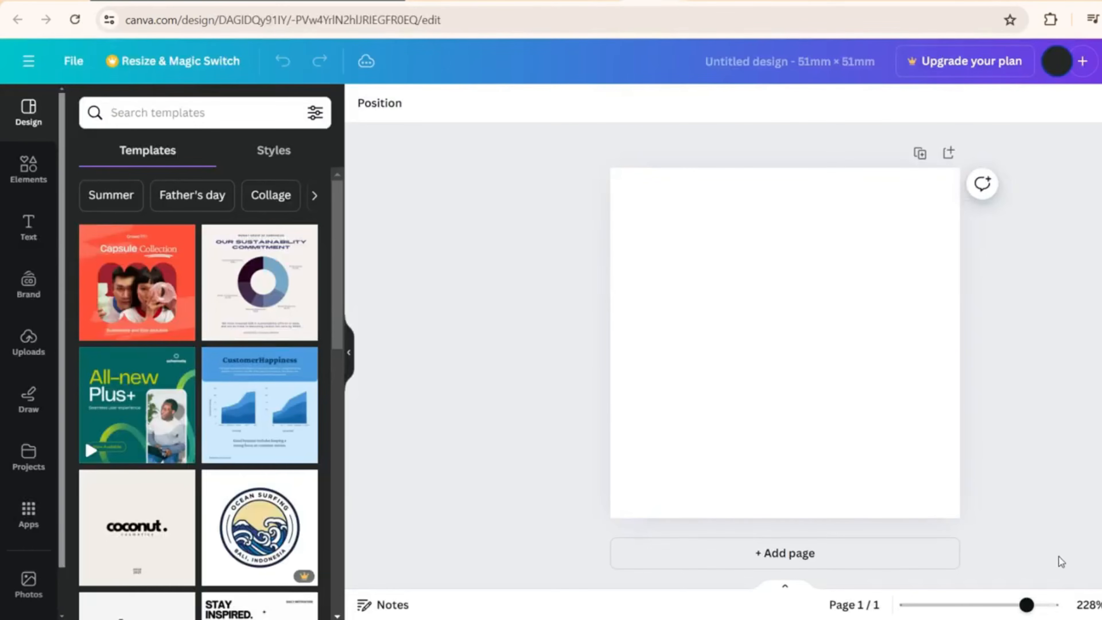
# Add the images (1) portrait from the Downloads subfolder to the design, enlarge it to fill the page and adjust its position
pyautogui.click(410, 339)
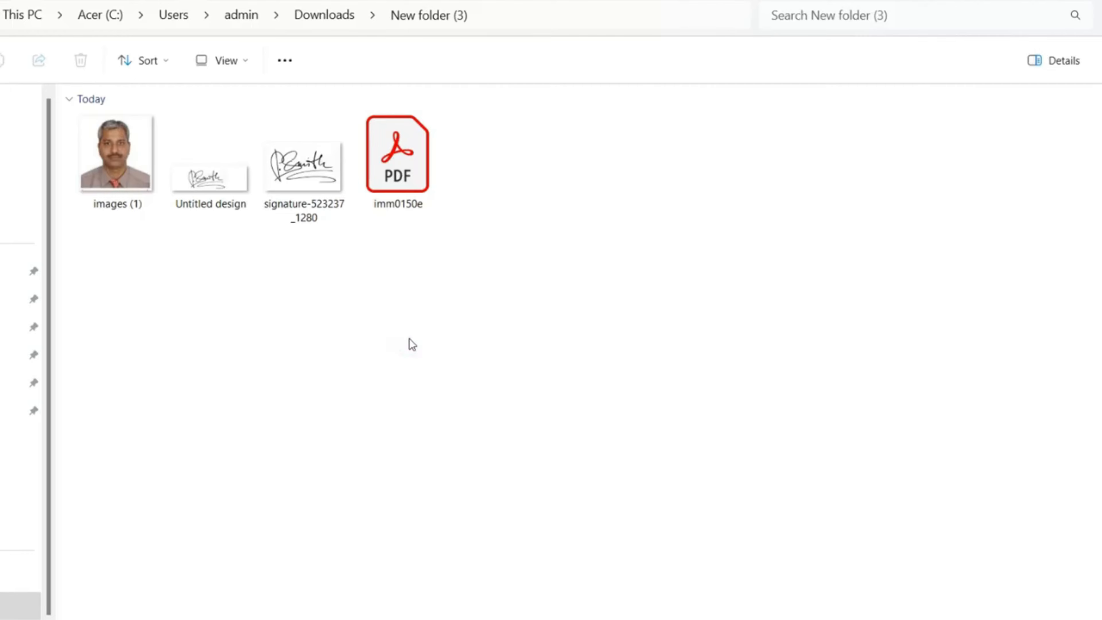
pyautogui.click(119, 166)
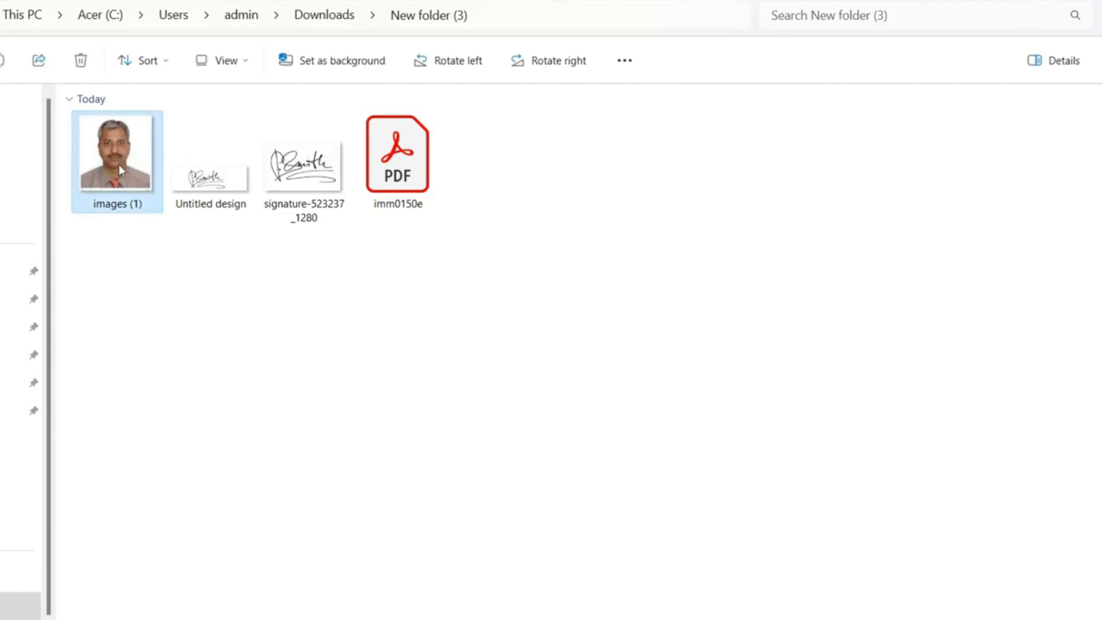
pyautogui.moveTo(118, 164); pyautogui.dragTo(703, 283)
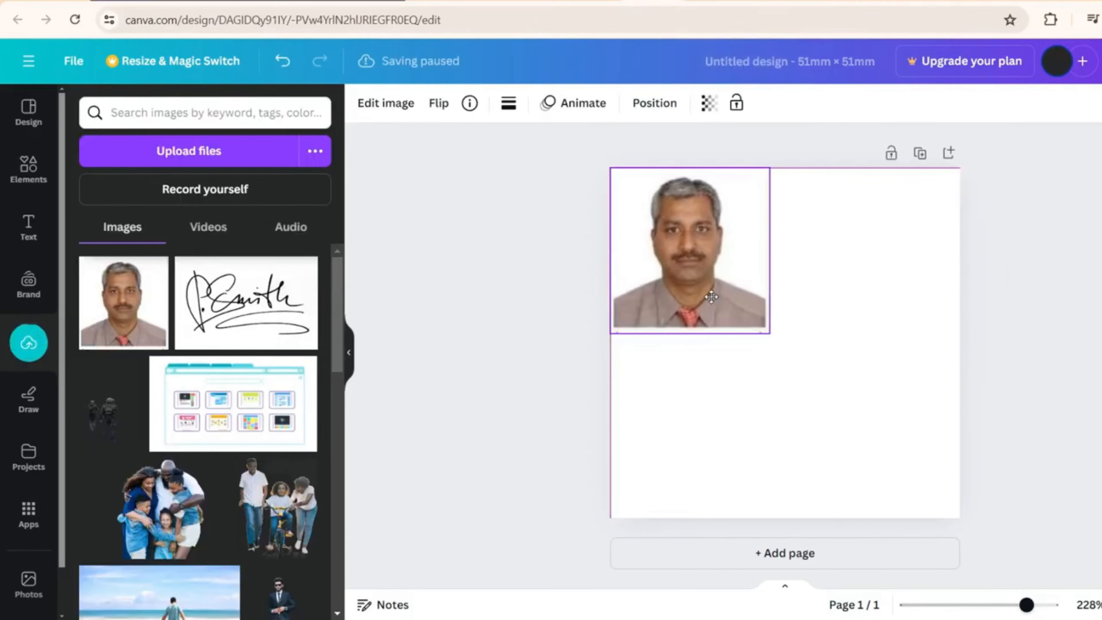
pyautogui.moveTo(767, 330); pyautogui.dragTo(927, 564)
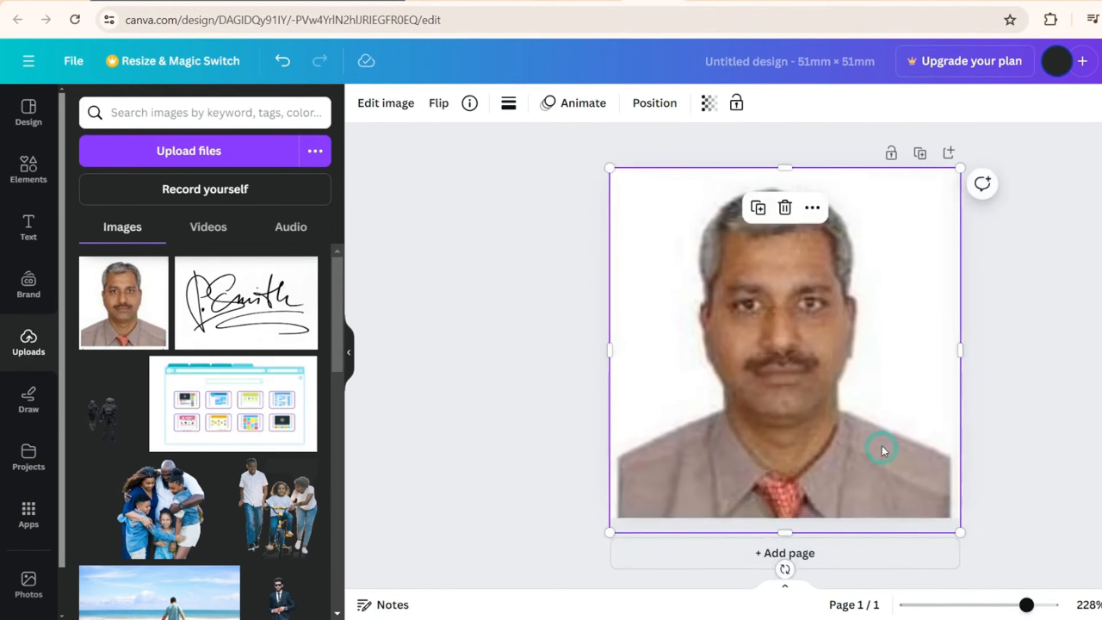
pyautogui.moveTo(881, 451); pyautogui.dragTo(873, 455)
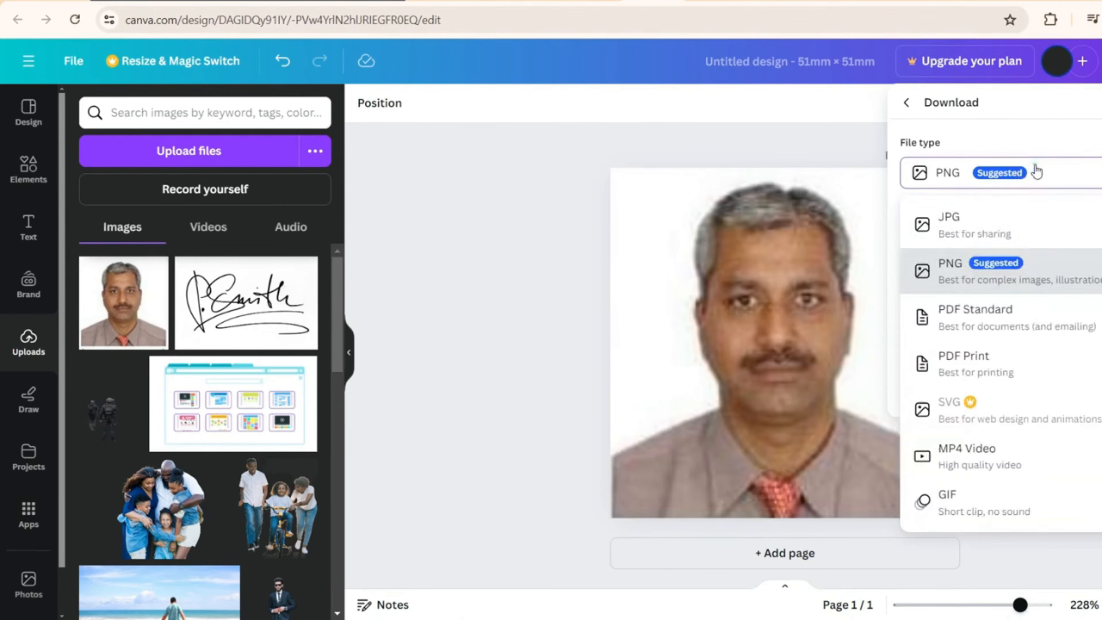
# Download the photo design as a JPG and review the sample photo requirements in the photo specification PDF
pyautogui.click(925, 222)
pyautogui.click(1044, 408)
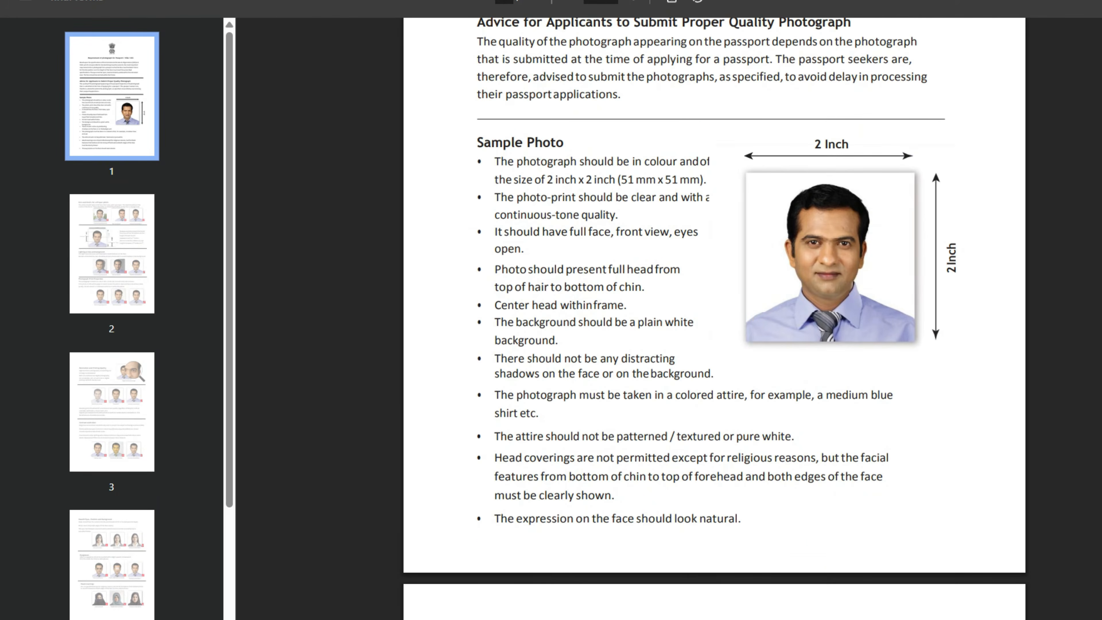
pyautogui.scroll(-10, 714, 304)
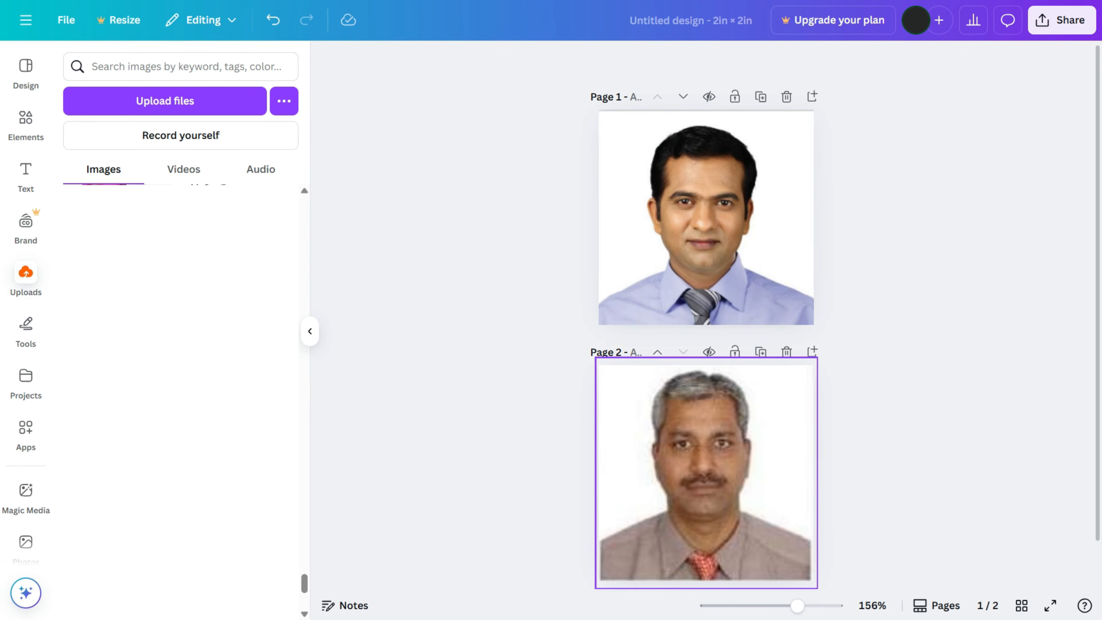
# In the 2 × 2 in design, overlay the page 2 portrait on the page 1 sample photo and set its transparency to 63
pyautogui.click(706, 220)
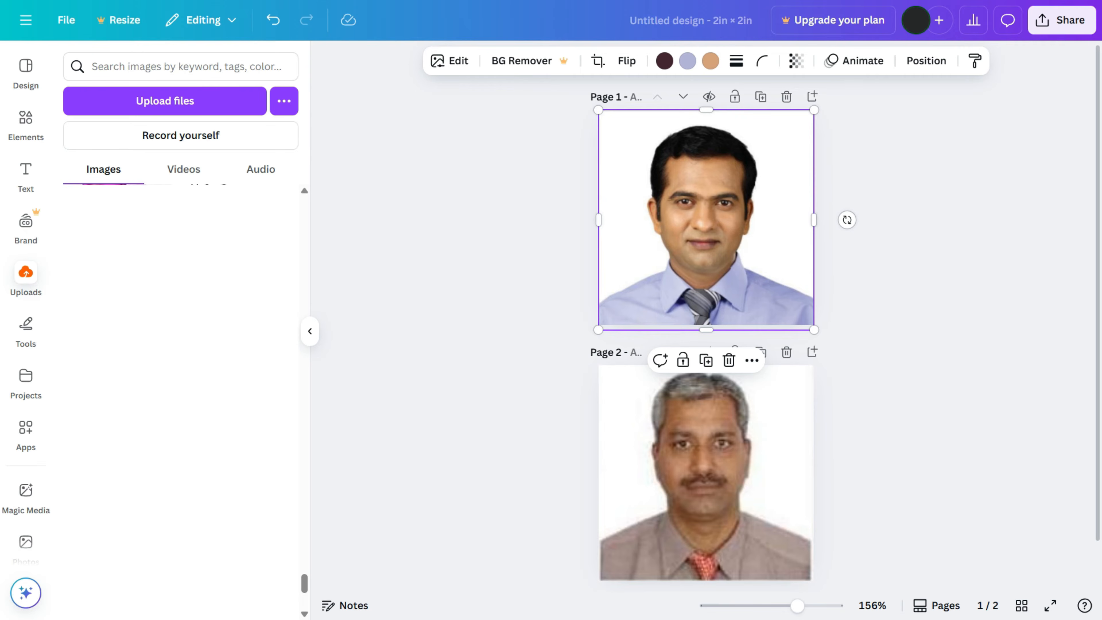
pyautogui.click(706, 472)
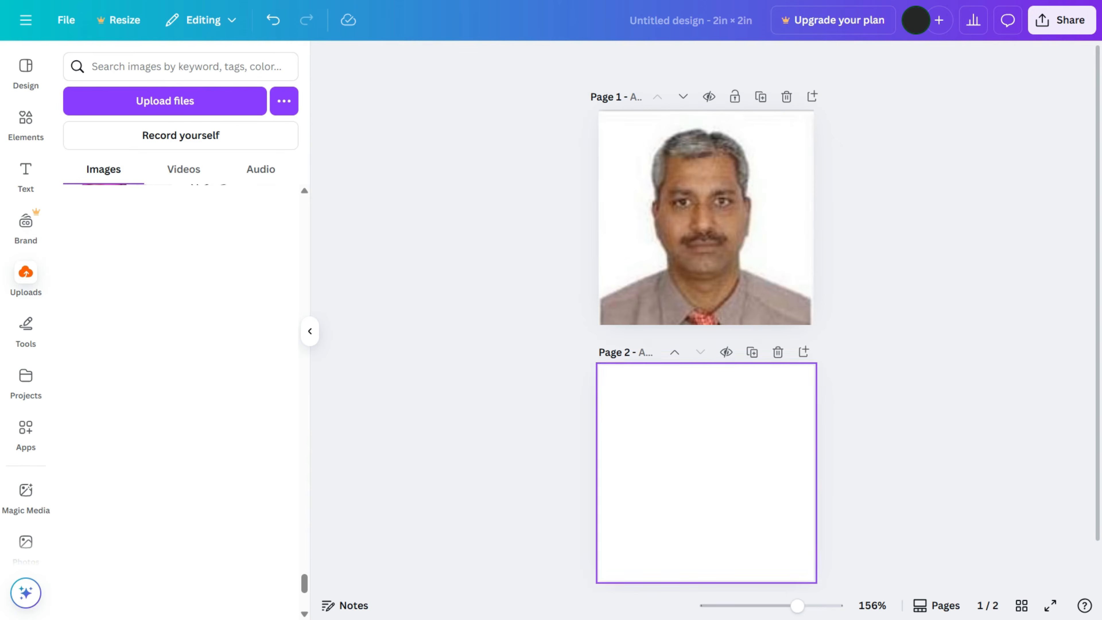
pyautogui.click(706, 230)
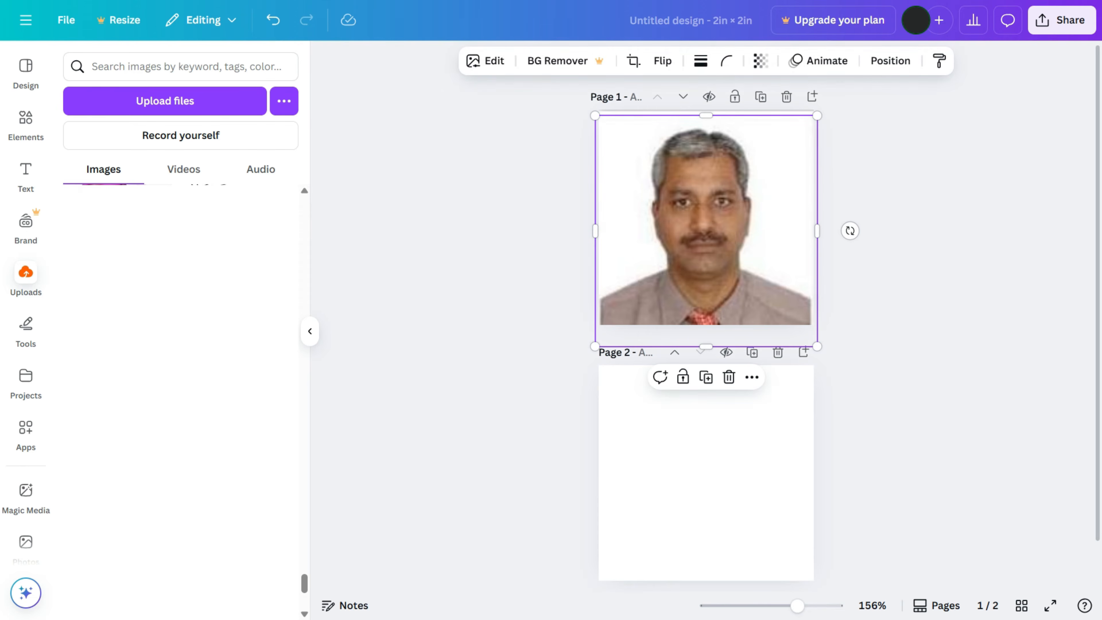
pyautogui.click(784, 61)
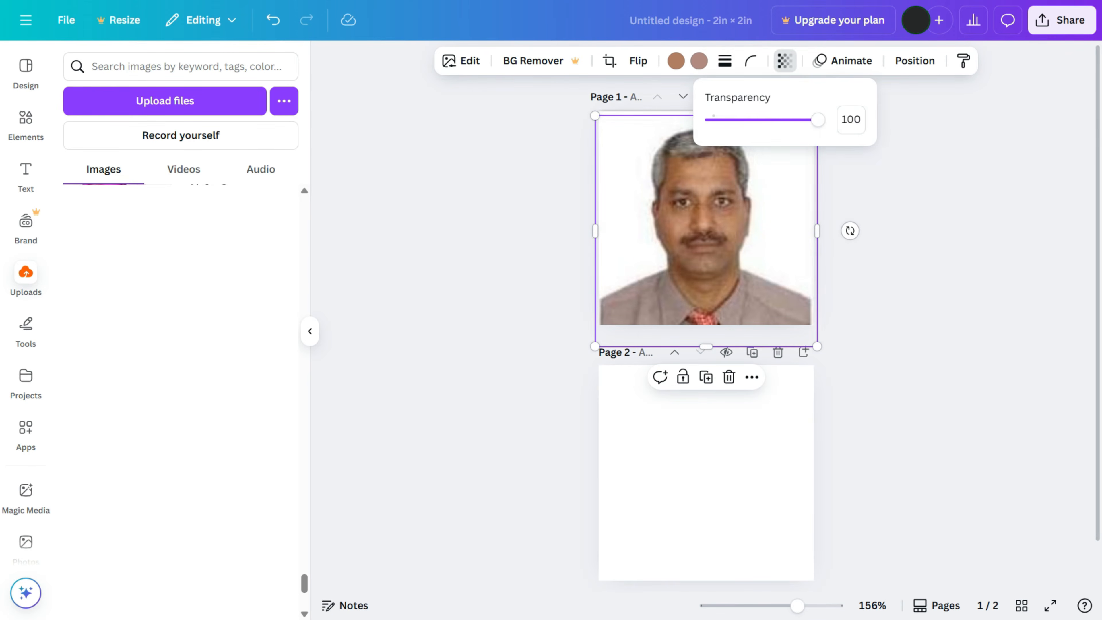
pyautogui.moveTo(819, 119); pyautogui.dragTo(779, 119)
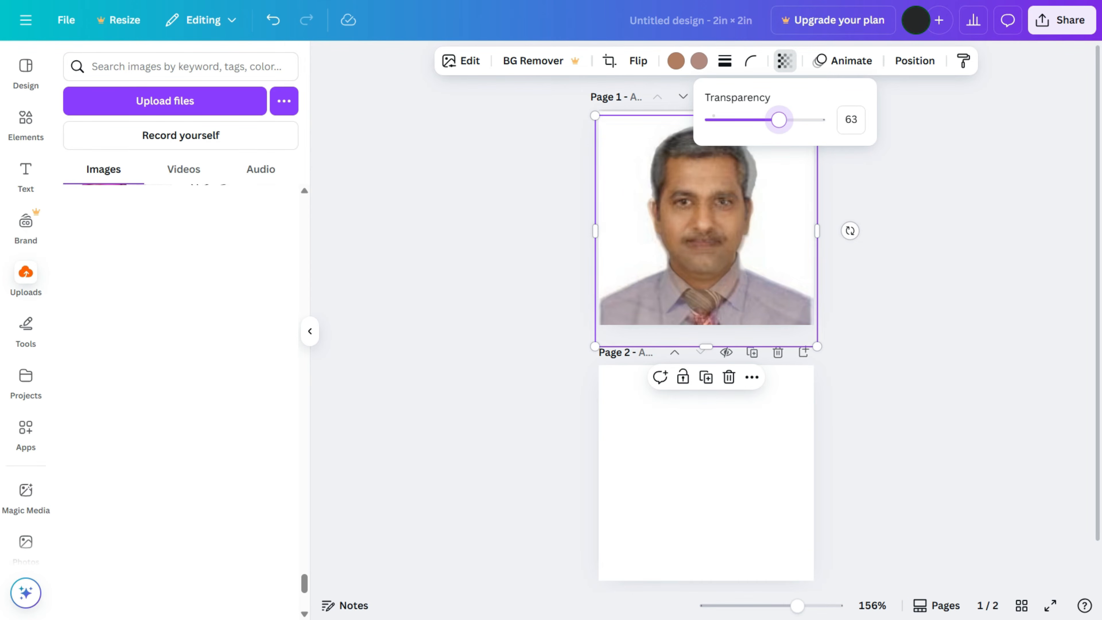
pyautogui.click(864, 269)
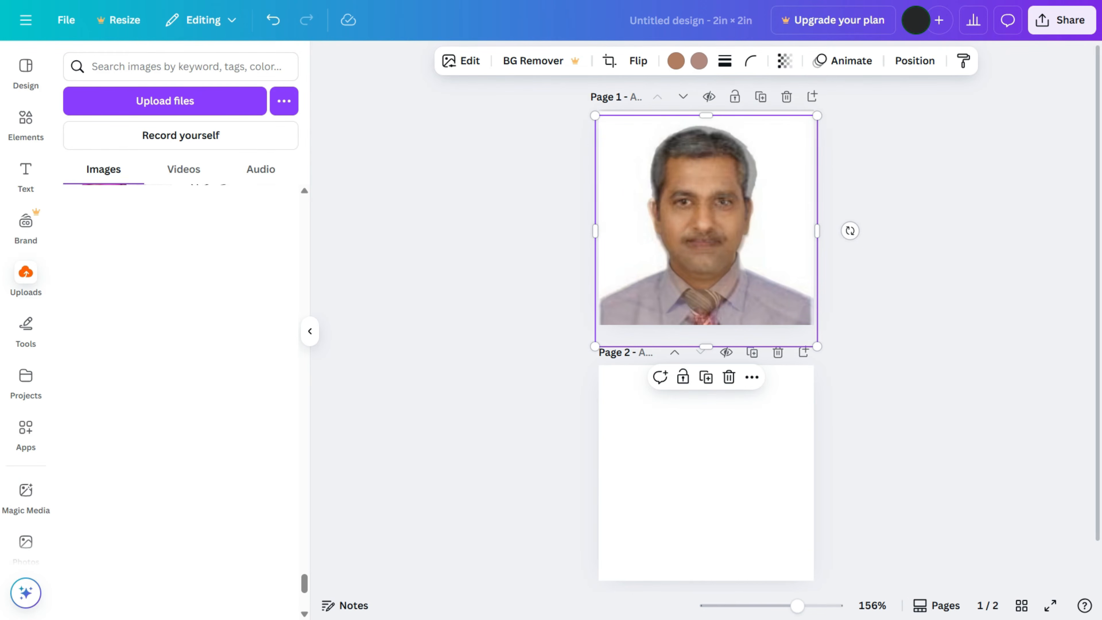
pyautogui.press('Escape')
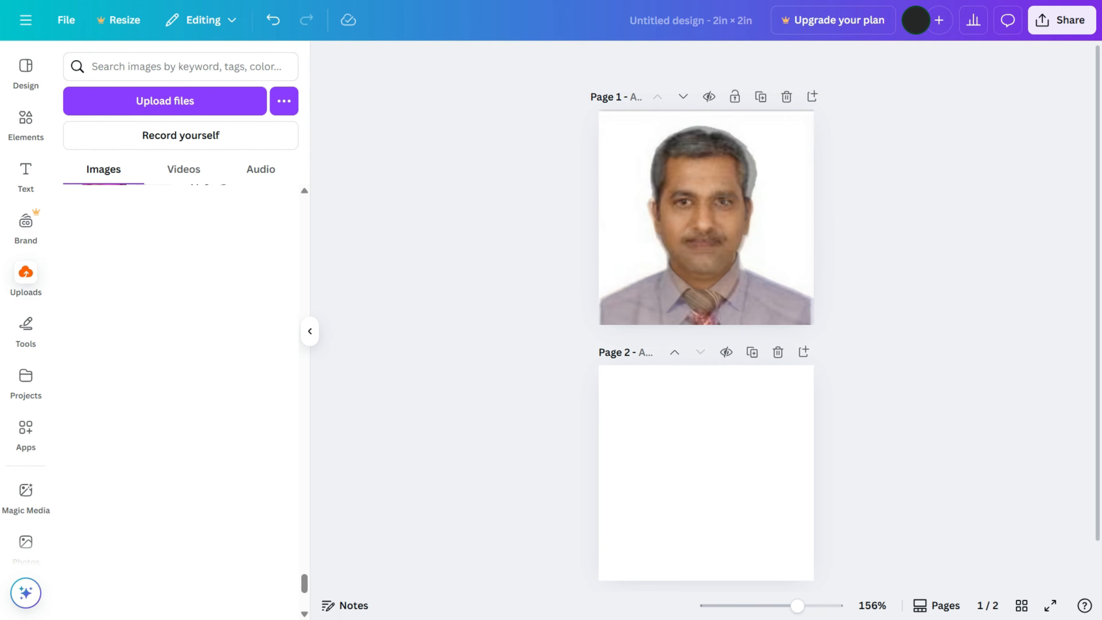
# Restore the overlaid portrait's transparency to 100
pyautogui.click(755, 208)
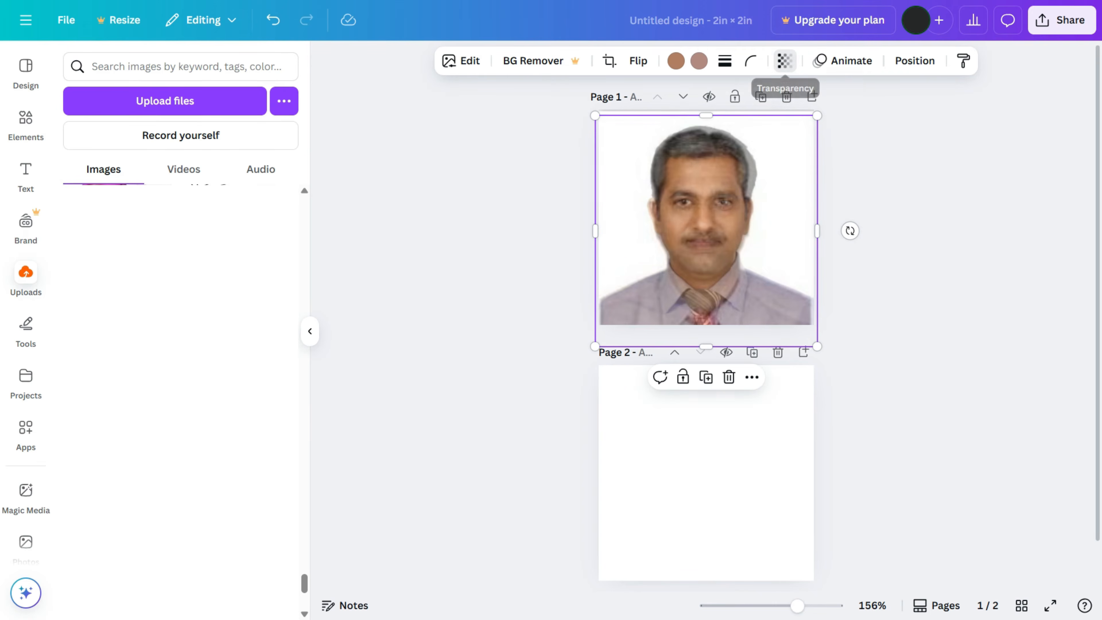
pyautogui.click(785, 61)
pyautogui.moveTo(779, 120); pyautogui.dragTo(827, 119)
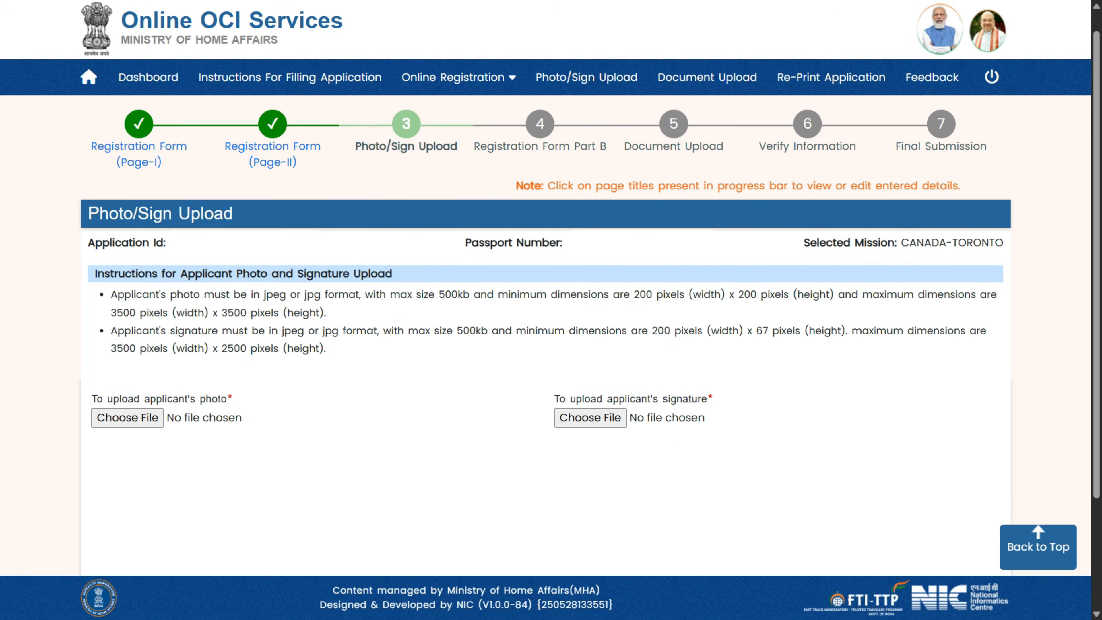
# On the OCI Photo/Sign Upload page, choose 1.jpg as the applicant's photo, zoom it out to fit the crop frame and crop it
pyautogui.moveTo(265, 295); pyautogui.dragTo(320, 295)
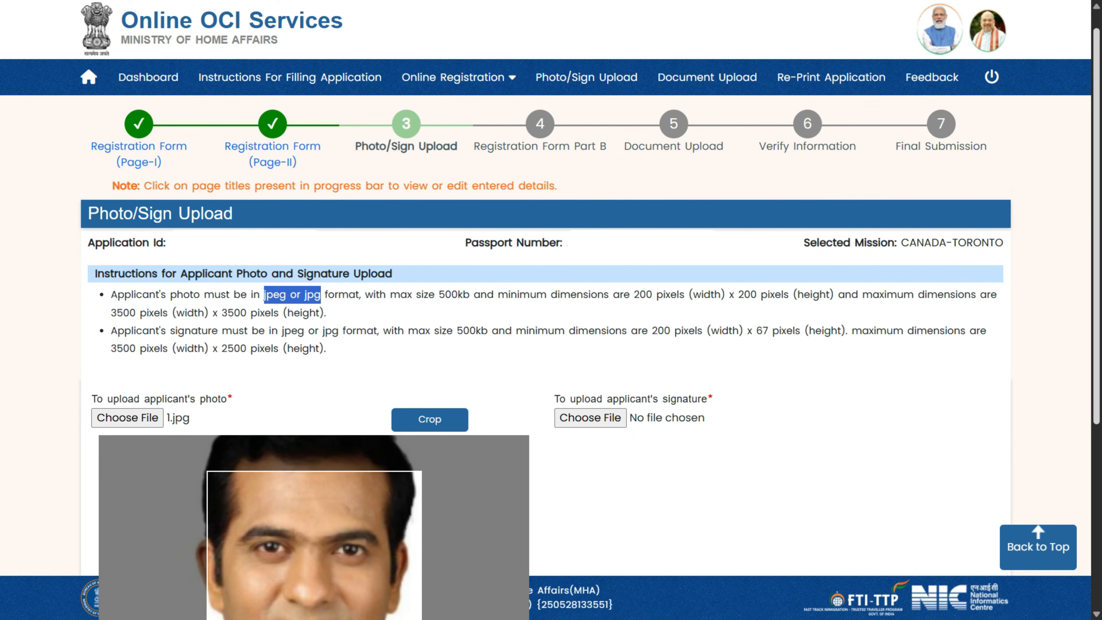
pyautogui.scroll(-5, 551, 347)
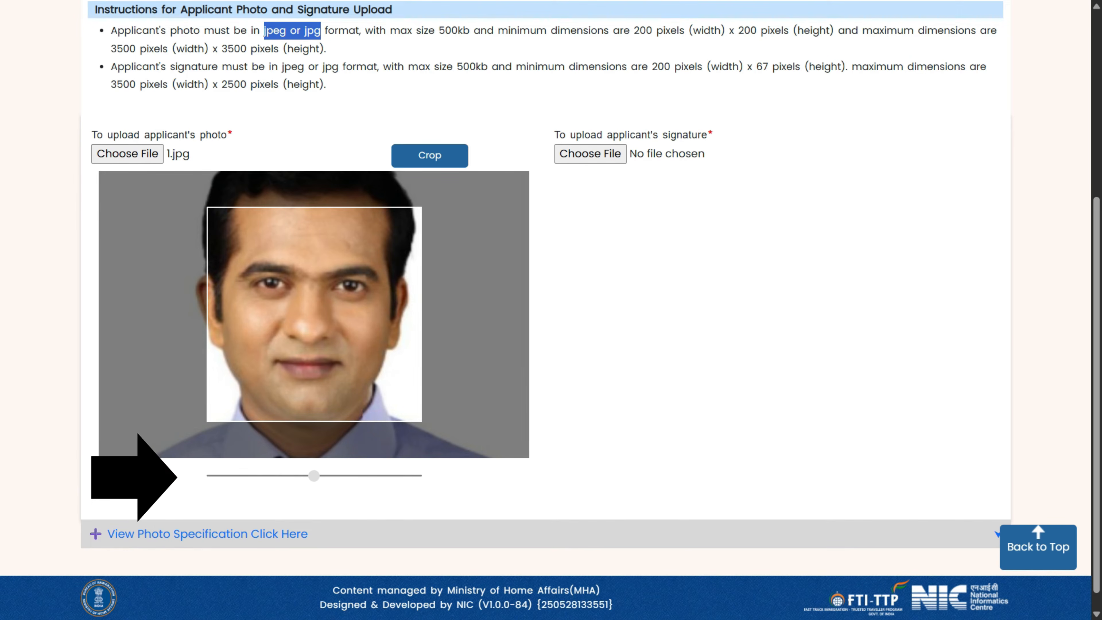
pyautogui.moveTo(313, 475); pyautogui.dragTo(212, 475)
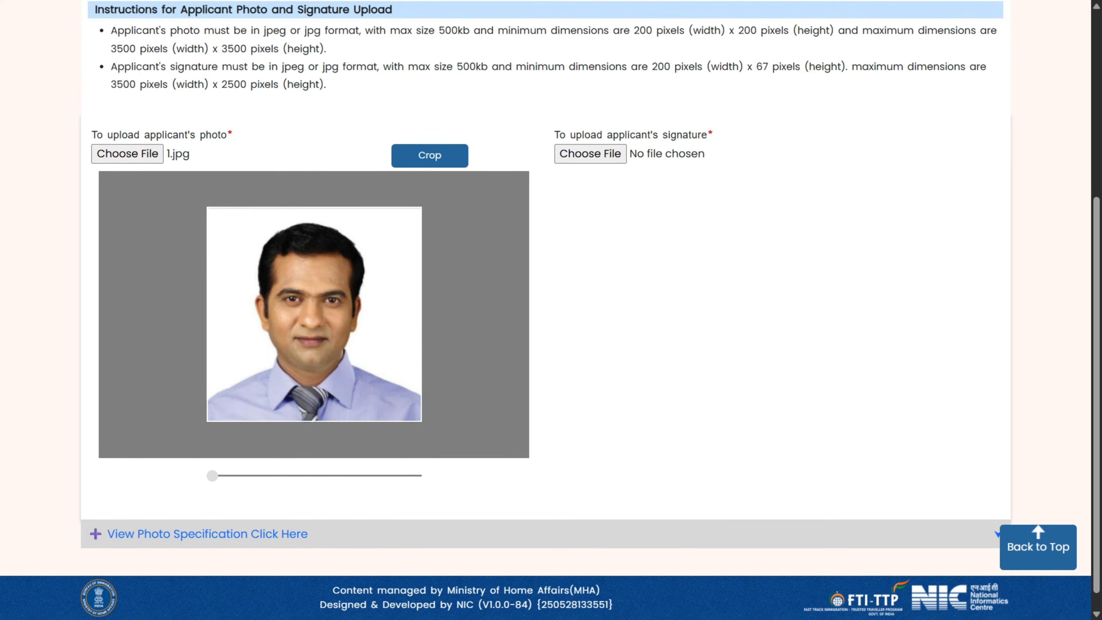
pyautogui.click(430, 156)
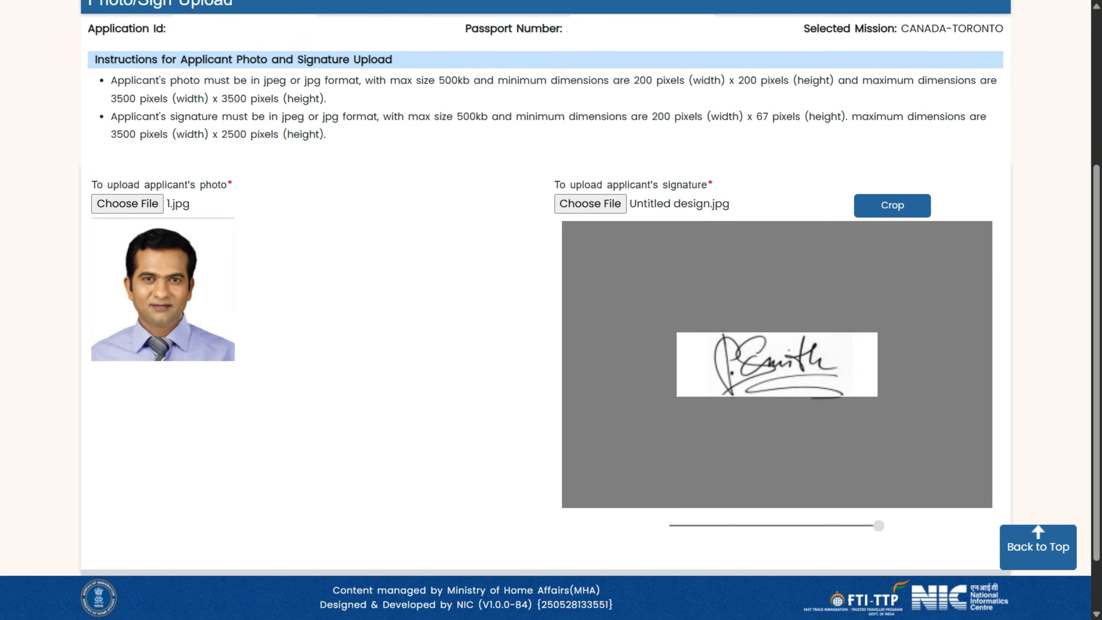
# Load Untitled design.jpg as the applicant's signature, zoom it out to fit the crop frame and crop it
pyautogui.moveTo(879, 525); pyautogui.dragTo(674, 526)
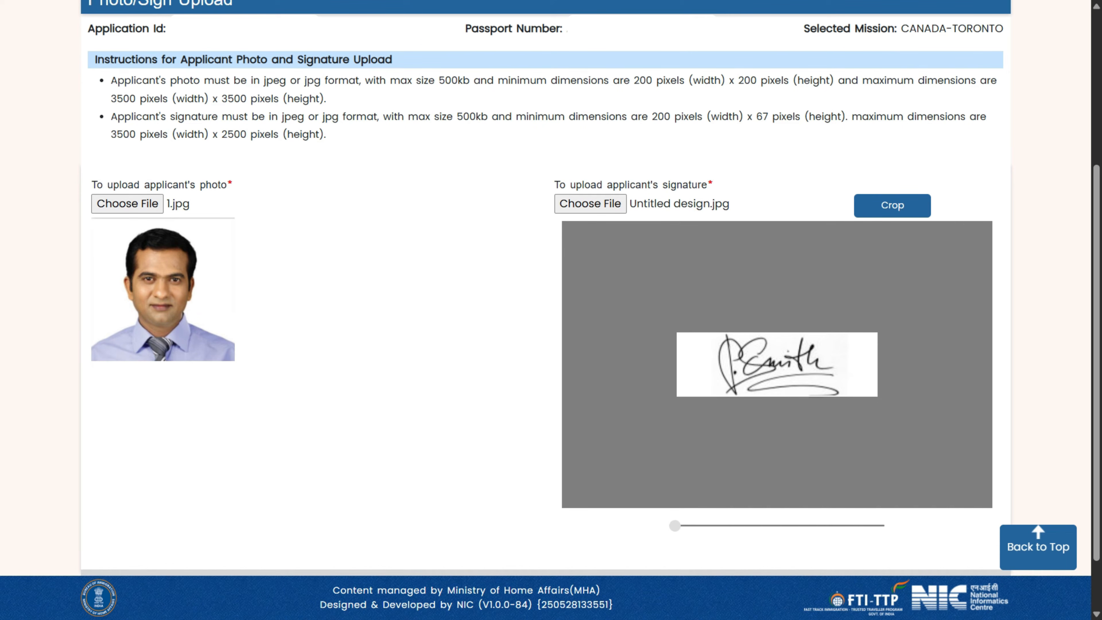
pyautogui.click(893, 206)
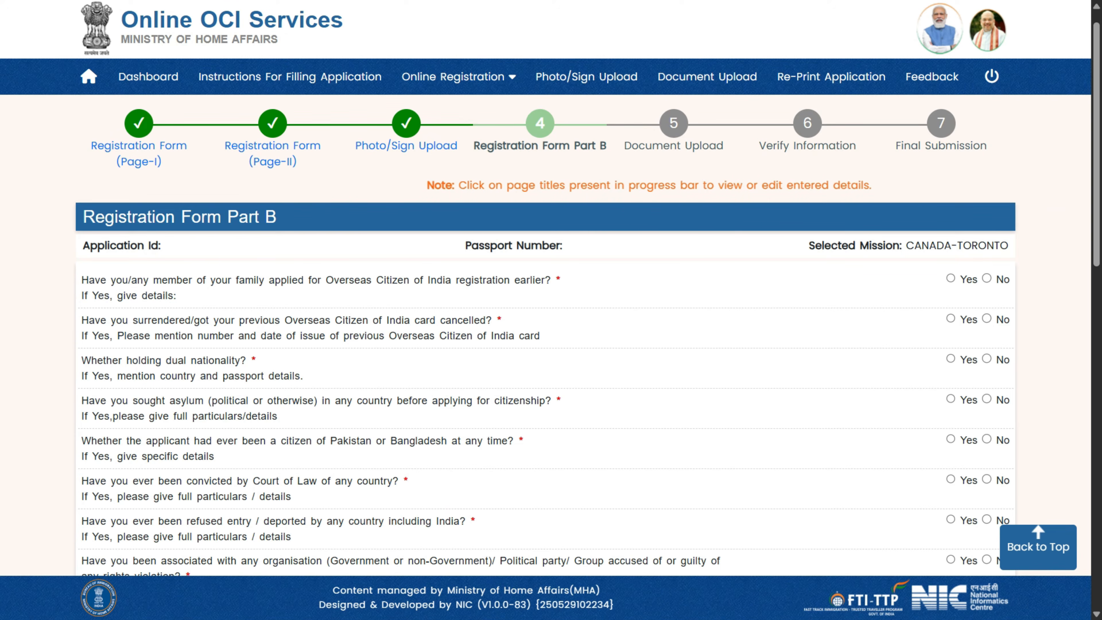
# In Registration Form Part B, answer No to the declaration questions but Yes to having worked in Armed Forces/Para-military/Police/security/Intelligence organizations
pyautogui.moveTo(81, 280); pyautogui.dragTo(176, 296)
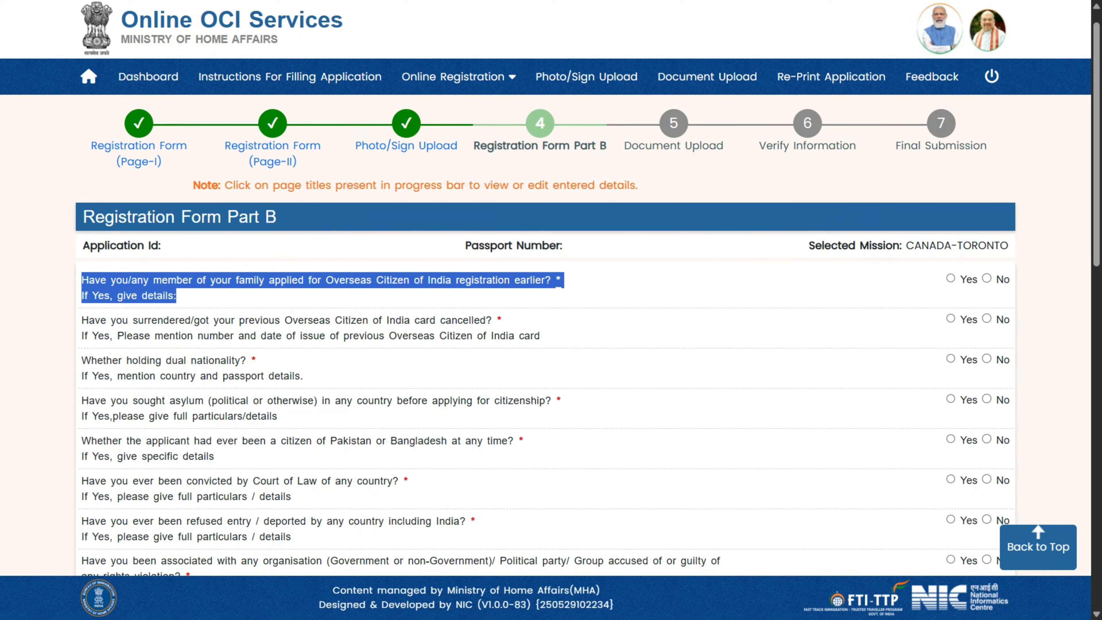
pyautogui.click(217, 297)
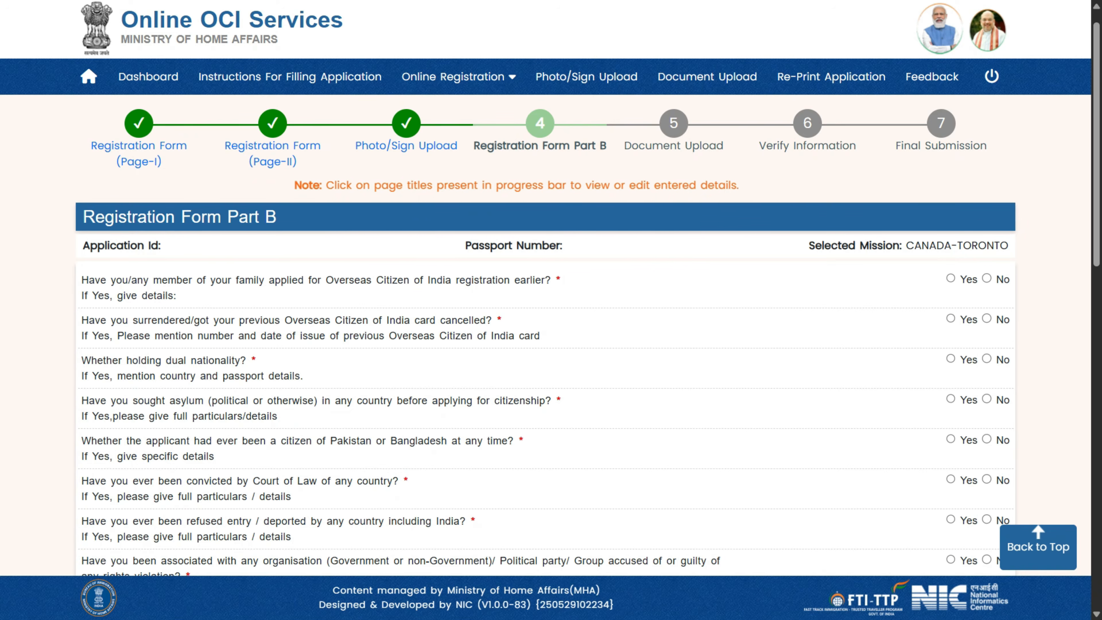
pyautogui.scroll(-10, 546, 303)
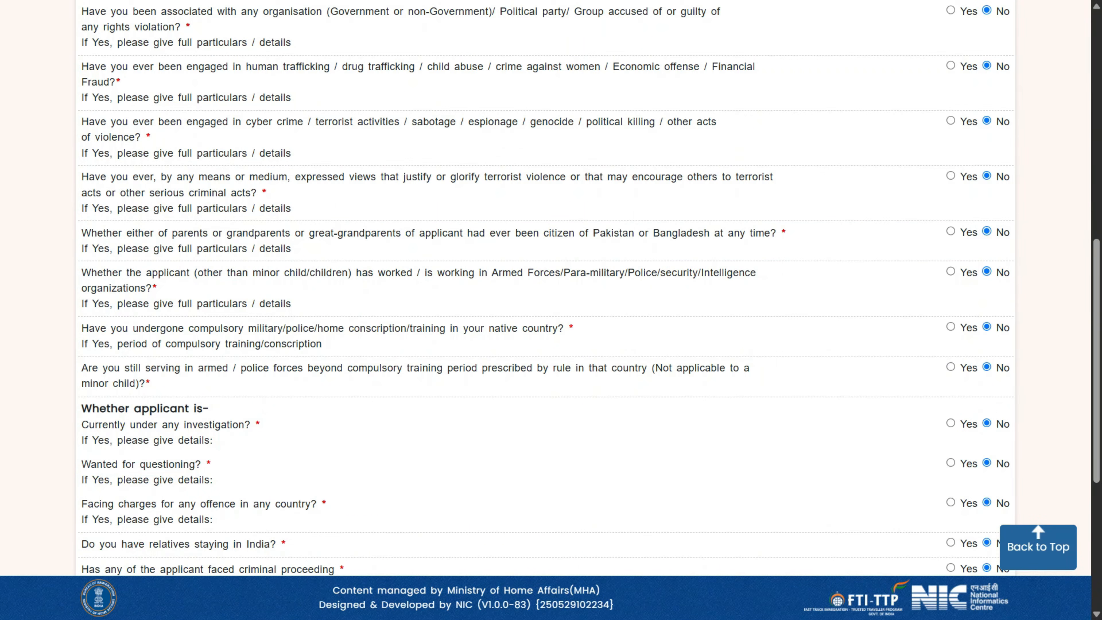
pyautogui.click(951, 271)
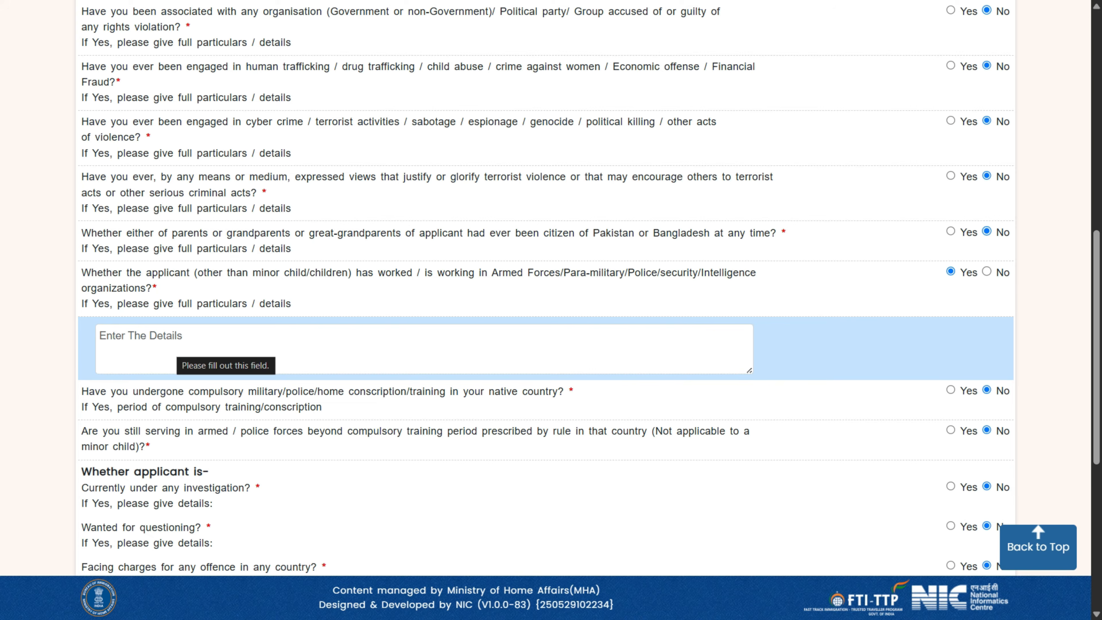
# Set the acquisition method to NATURALIZATION in the Present Nationality Acquisition Details
pyautogui.moveTo(89, 292); pyautogui.dragTo(308, 293)
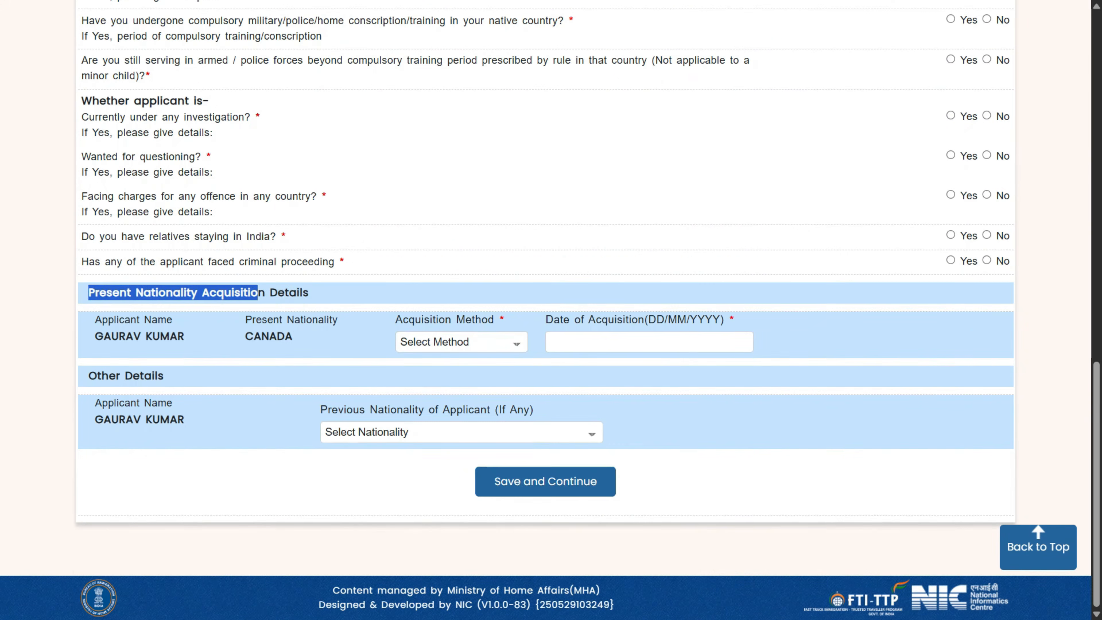
pyautogui.click(461, 342)
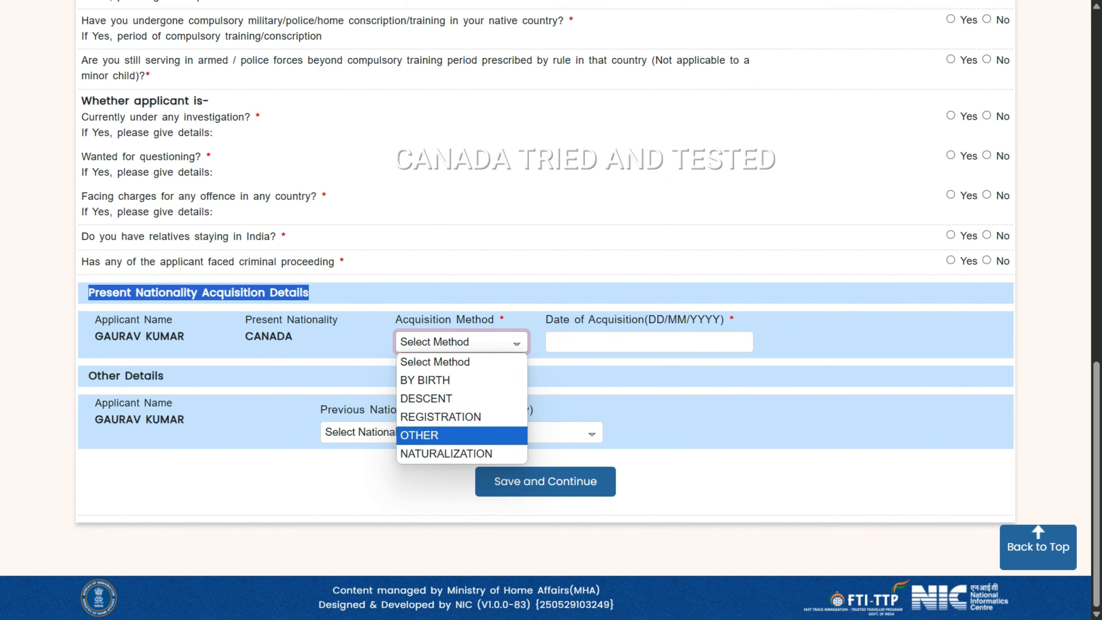
pyautogui.click(447, 453)
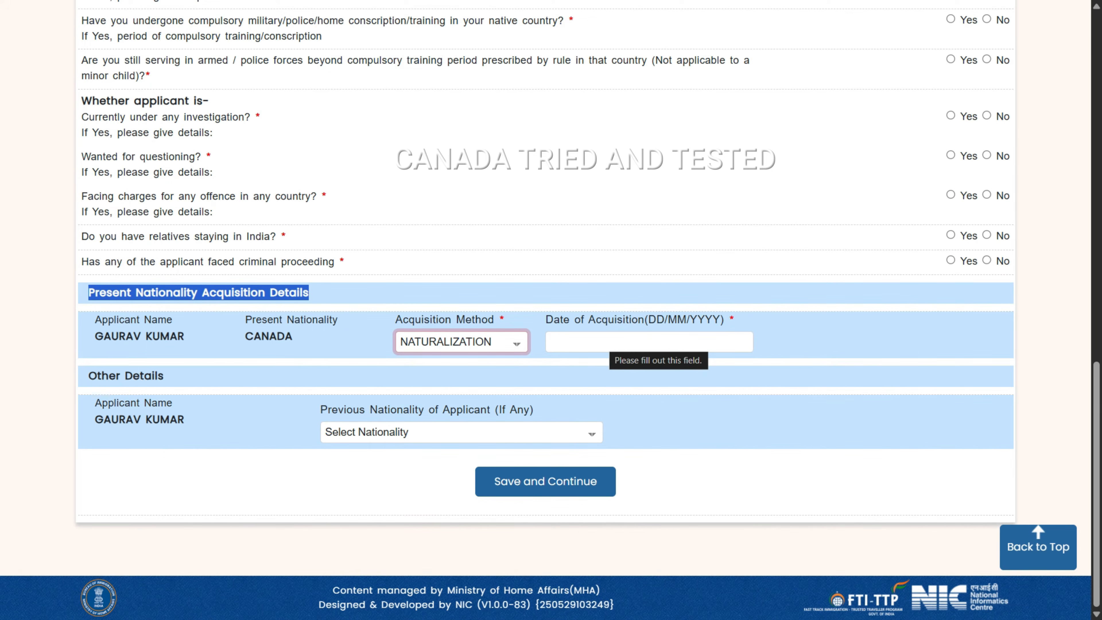
pyautogui.click(472, 343)
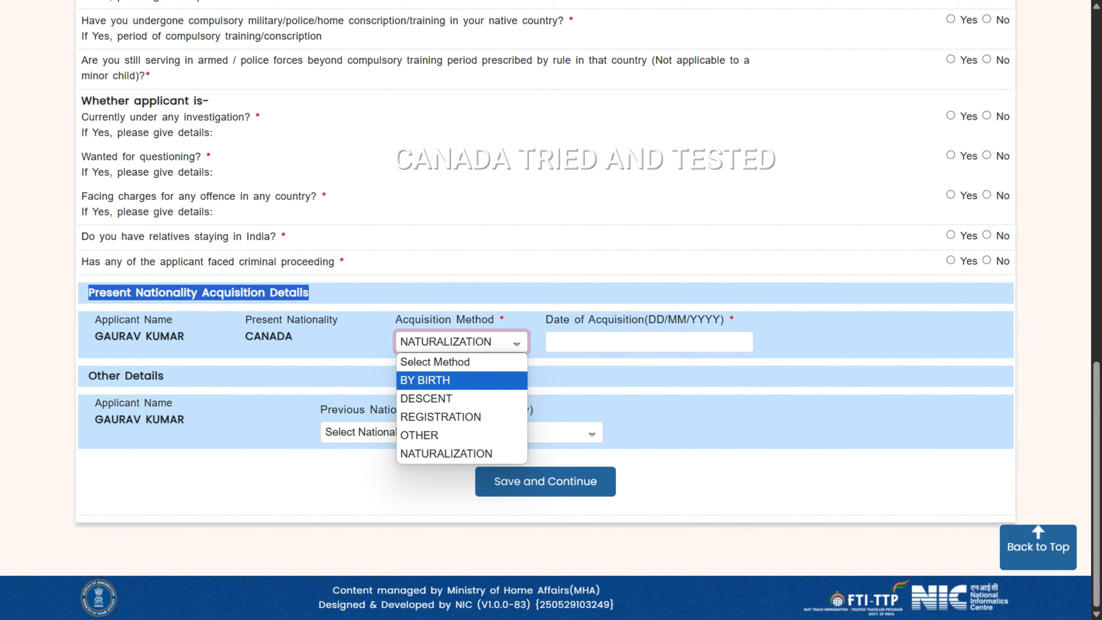
pyautogui.press('Up')
pyautogui.press('Down')
pyautogui.press('Down')
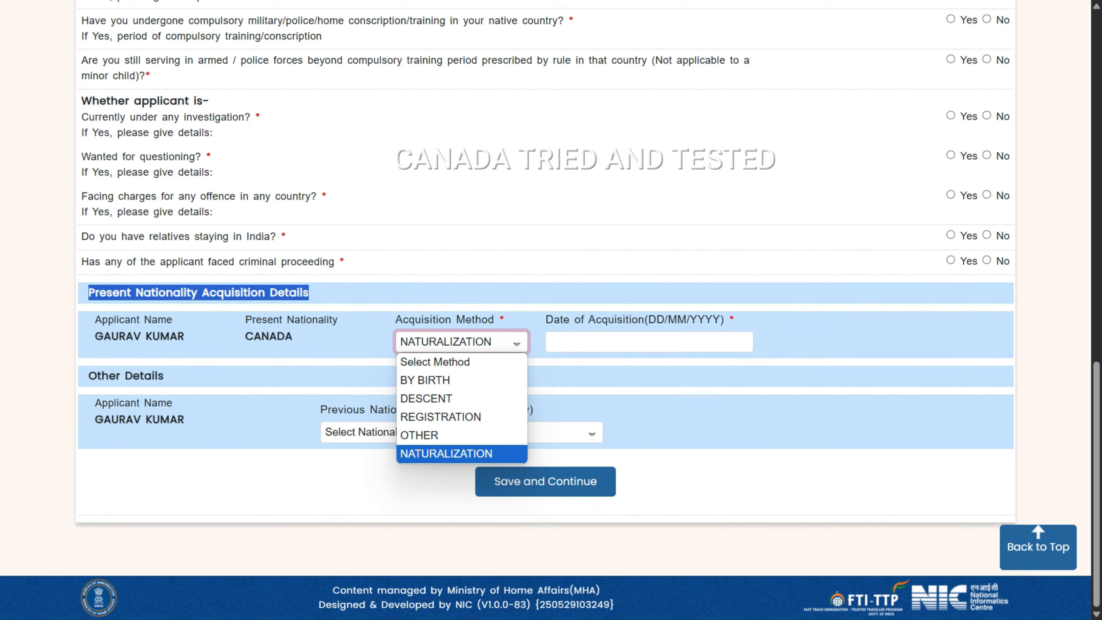
pyautogui.press('Return')
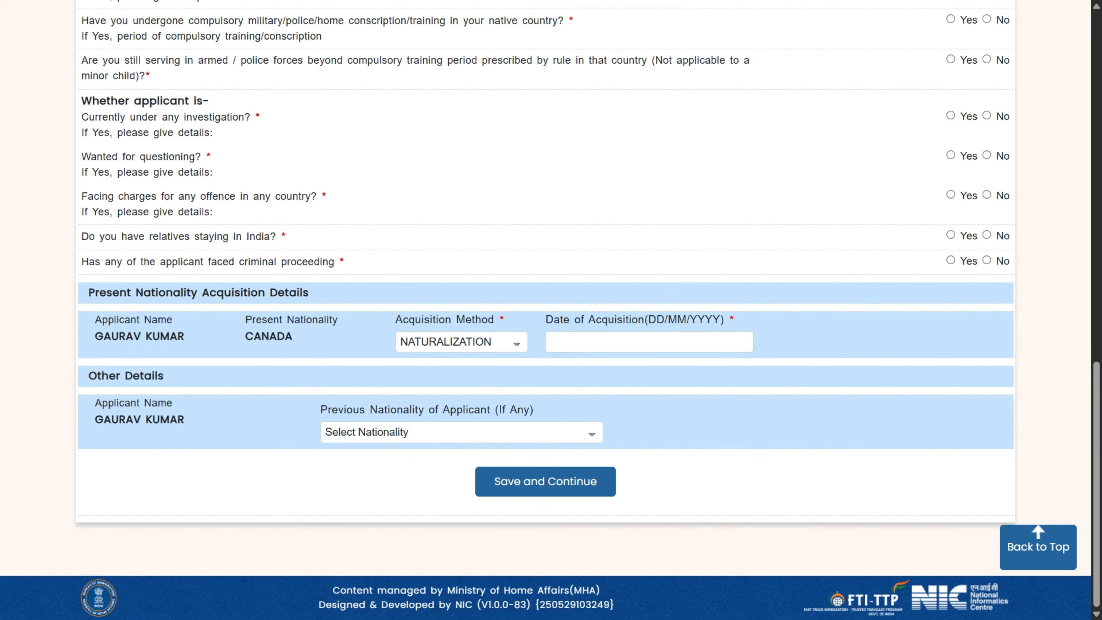
# Set the applicant's previous nationality to INDIA under Other Details
pyautogui.click(462, 432)
pyautogui.write('in')
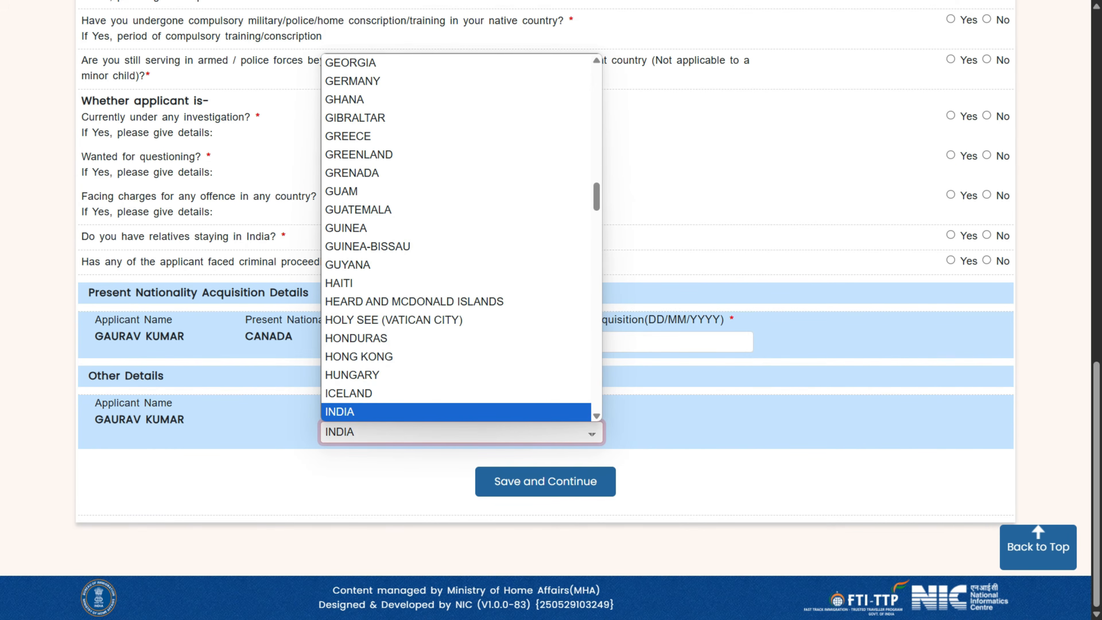
pyautogui.press('Return')
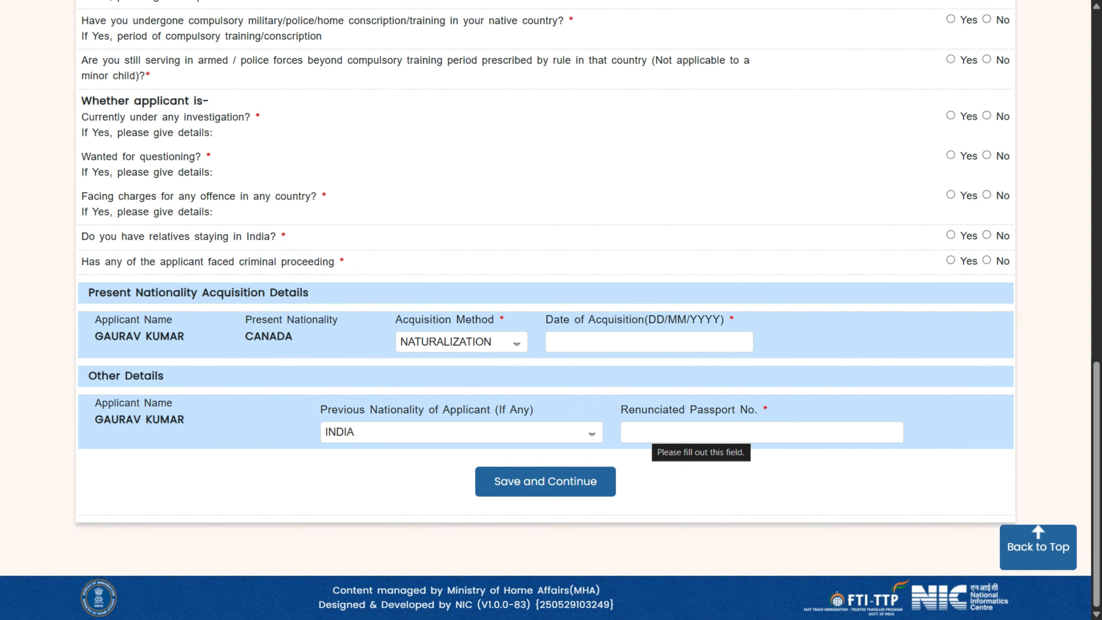
pyautogui.press('Tab')
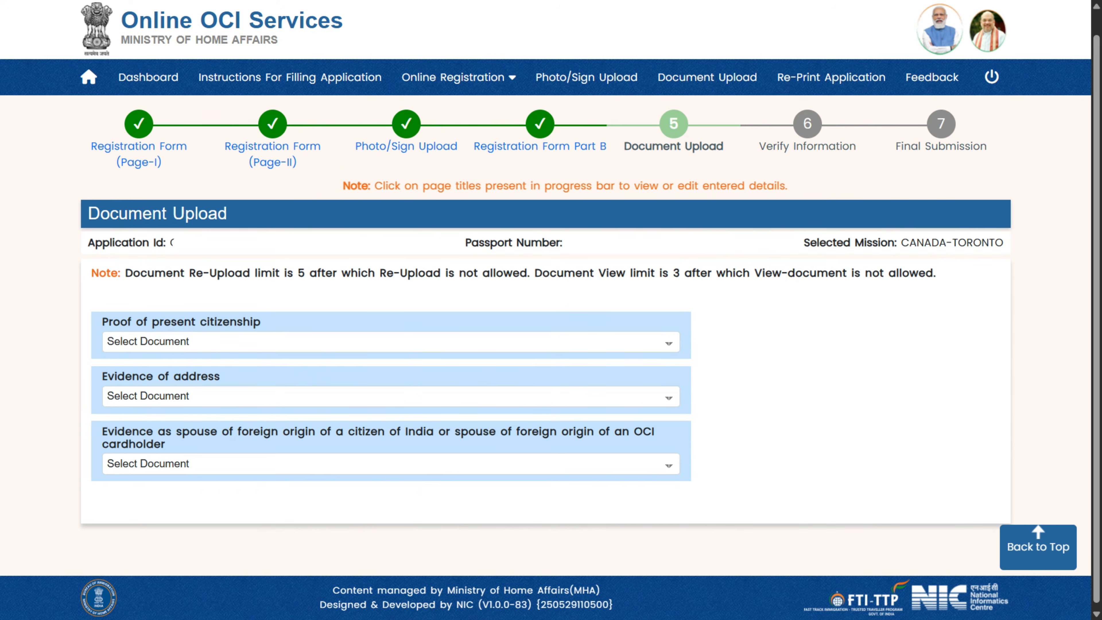
# Examine the document re-upload limits, the VFS Global information for New OCI Registration and the consulate's photo and submission notes
pyautogui.moveTo(126, 272); pyautogui.dragTo(534, 272)
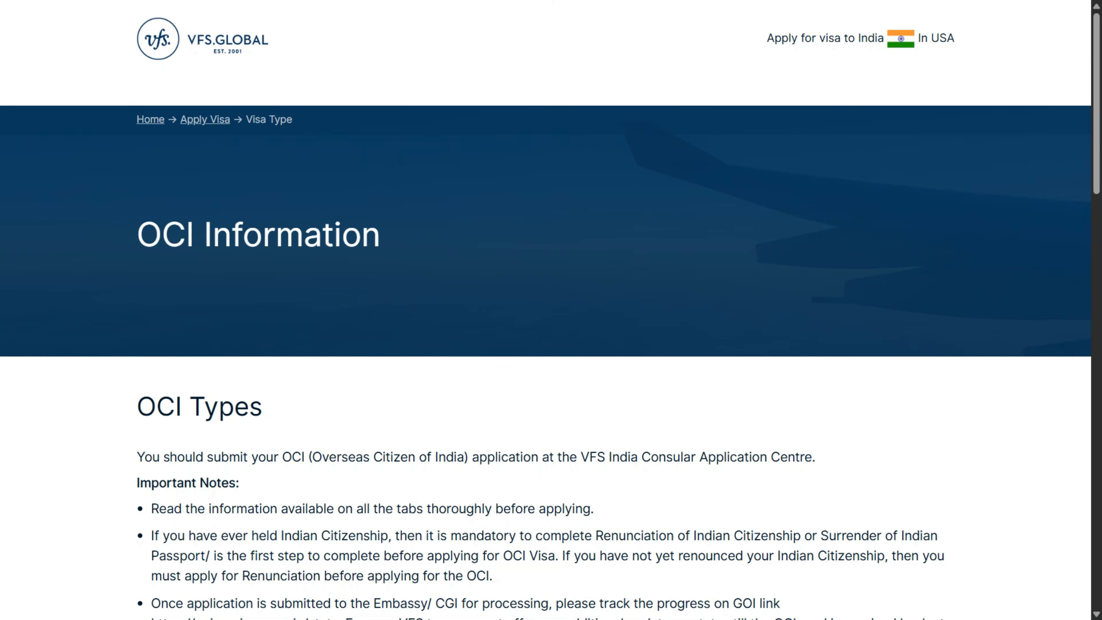
pyautogui.scroll(-10, 551, 310)
pyautogui.hotkey('alt', 'Down')
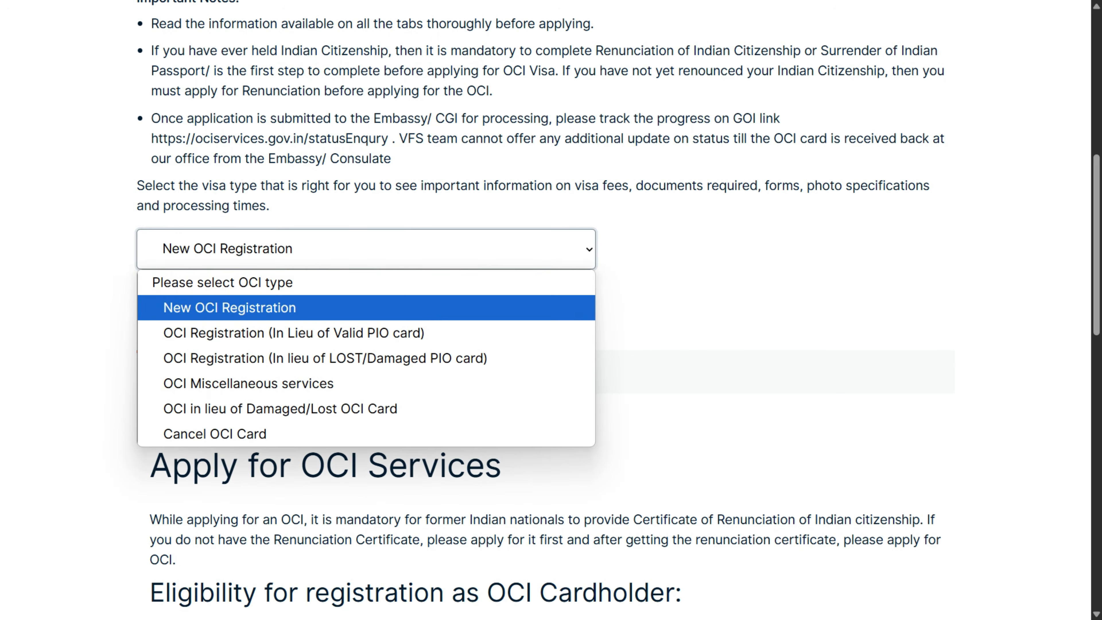
pyautogui.press('Return')
pyautogui.click(317, 369)
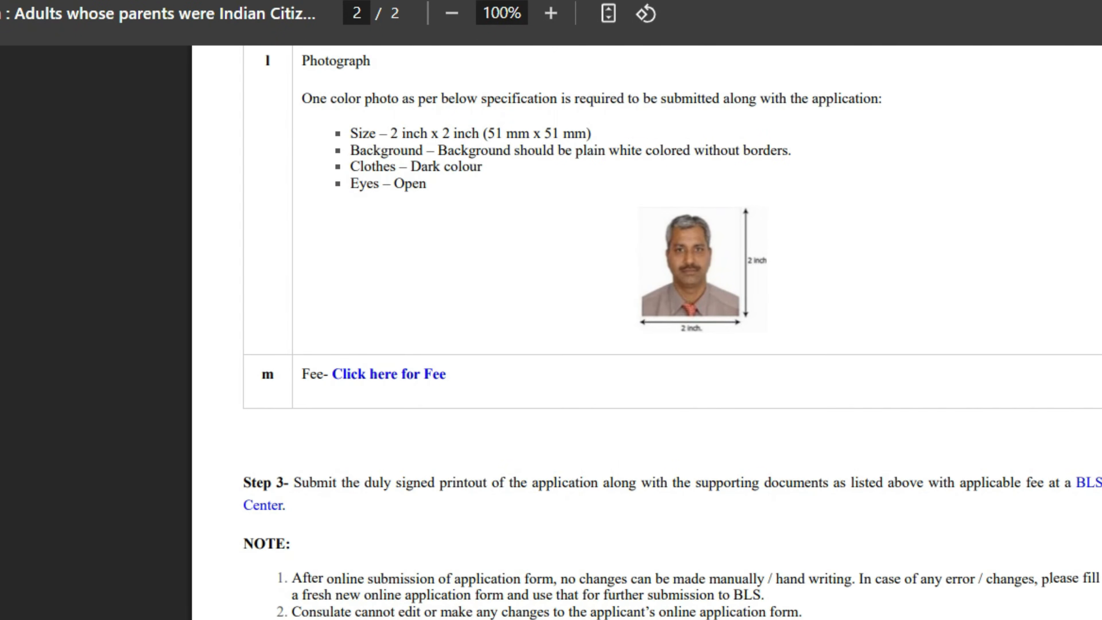
pyautogui.moveTo(327, 578); pyautogui.dragTo(1050, 579)
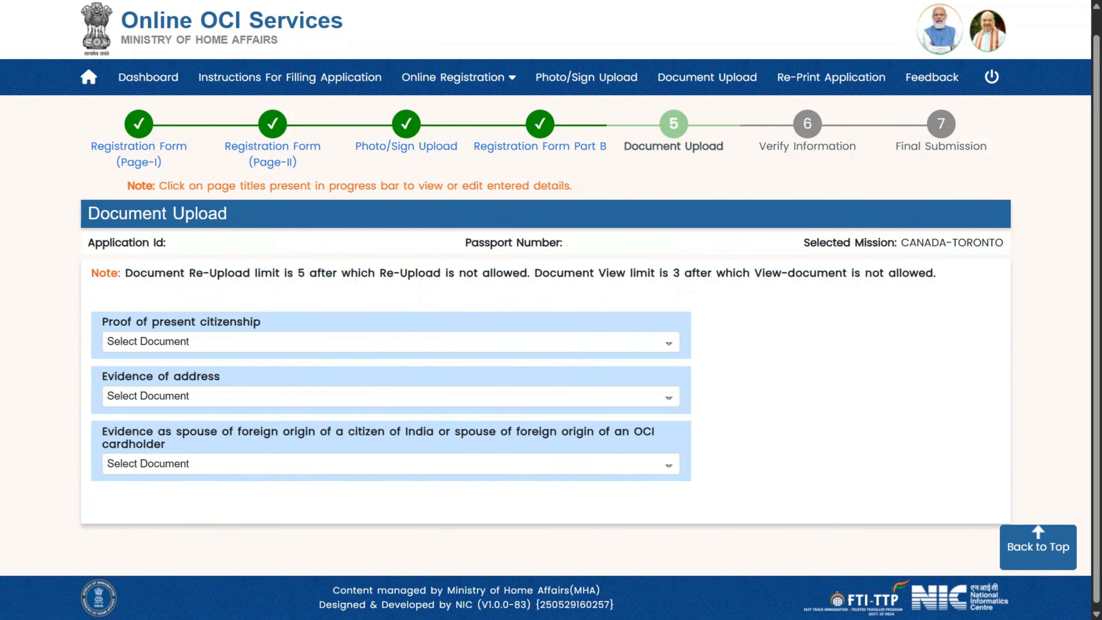
pyautogui.click(391, 342)
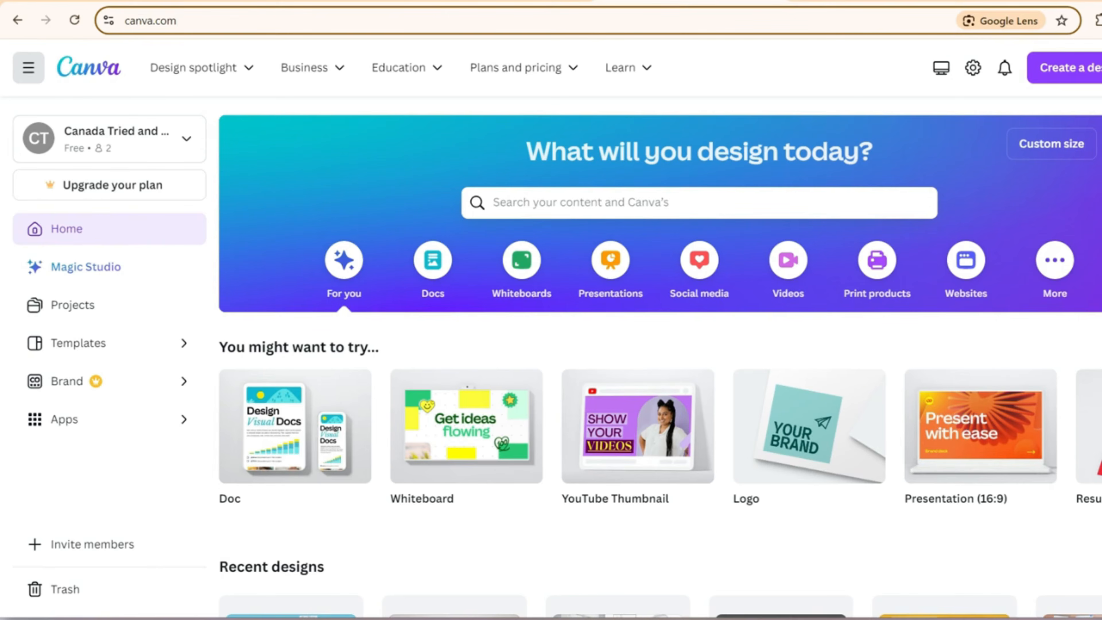
# Switch to Canva, create a Presentation (16:9) design and add a second page
pyautogui.moveTo(178, 20); pyautogui.dragTo(124, 20)
pyautogui.press('Escape')
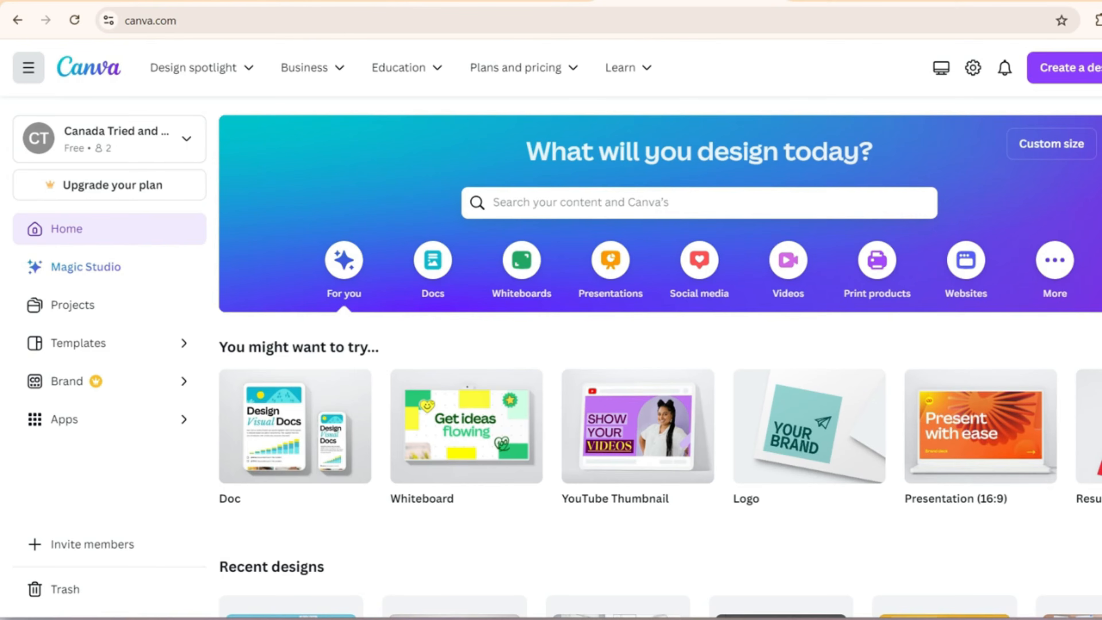
pyautogui.click(1072, 68)
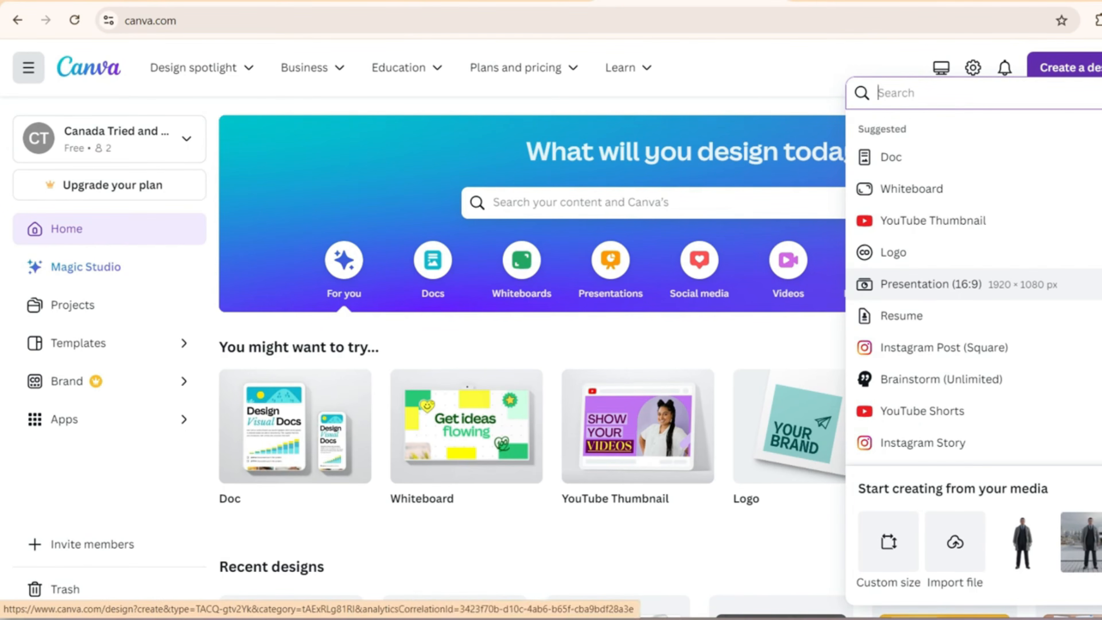
pyautogui.click(933, 284)
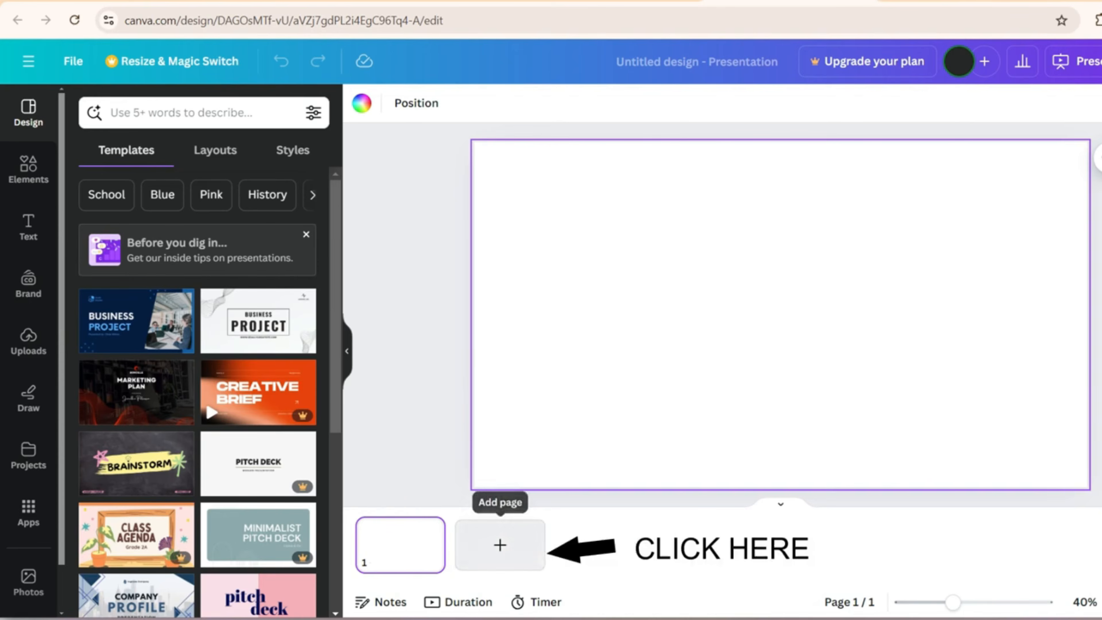
pyautogui.click(500, 544)
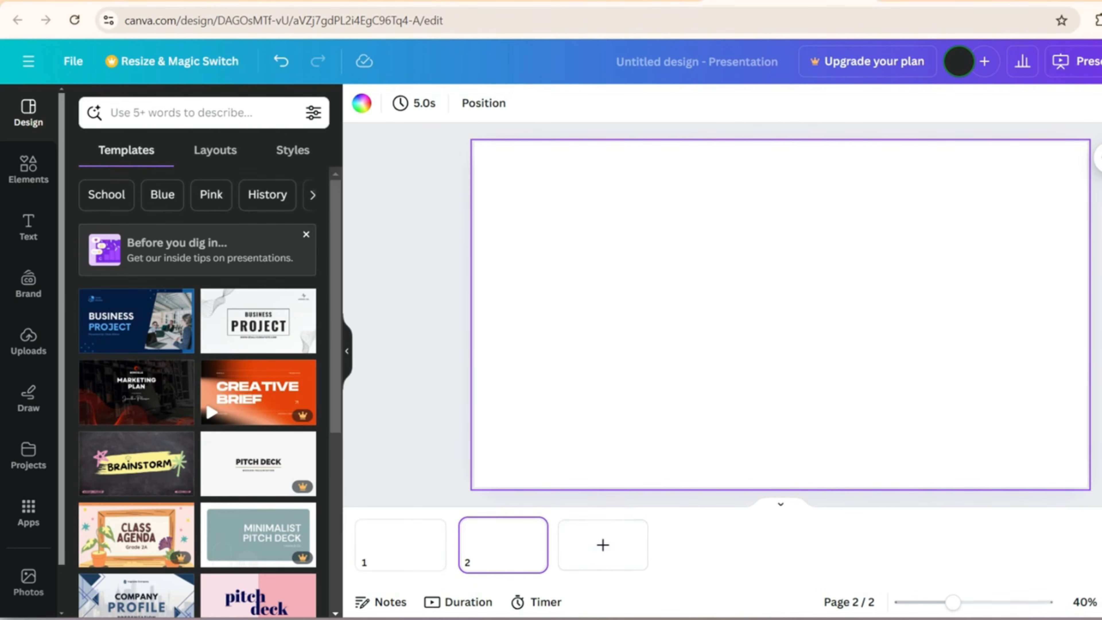
# Place the uploaded Canadian passport data page image on page 1, enlarge it to nearly full page height and centre it
pyautogui.click(400, 545)
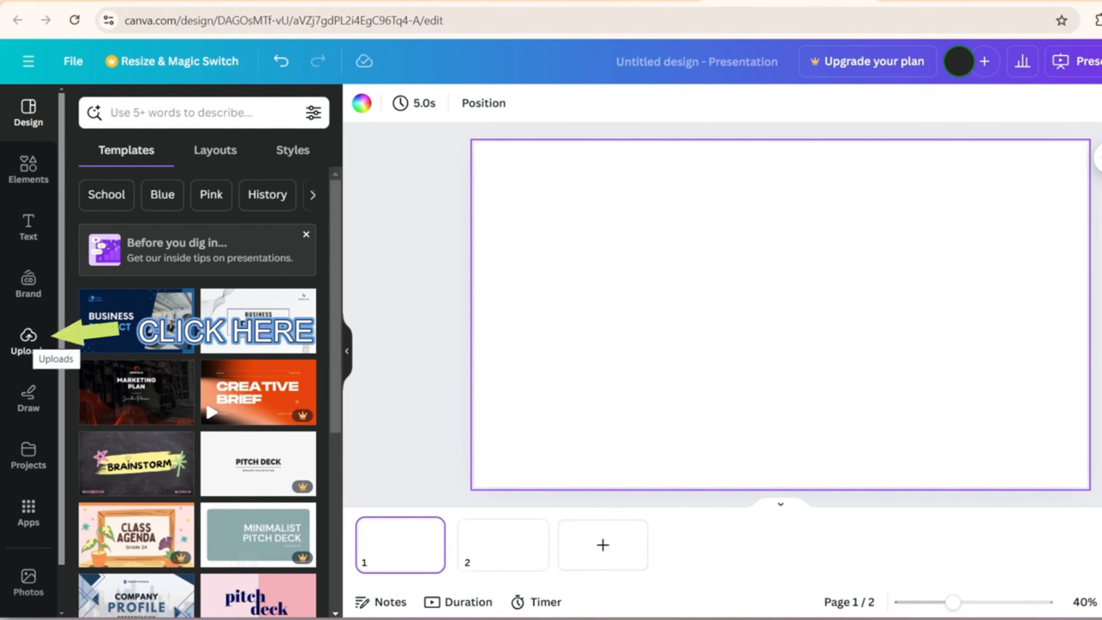
pyautogui.click(28, 338)
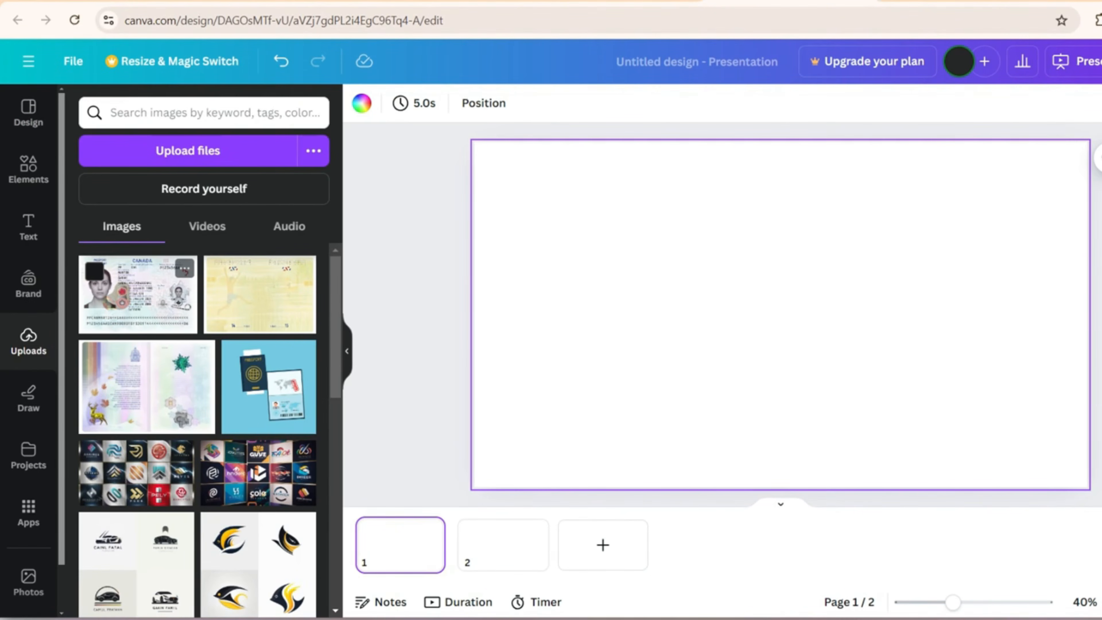
pyautogui.click(138, 294)
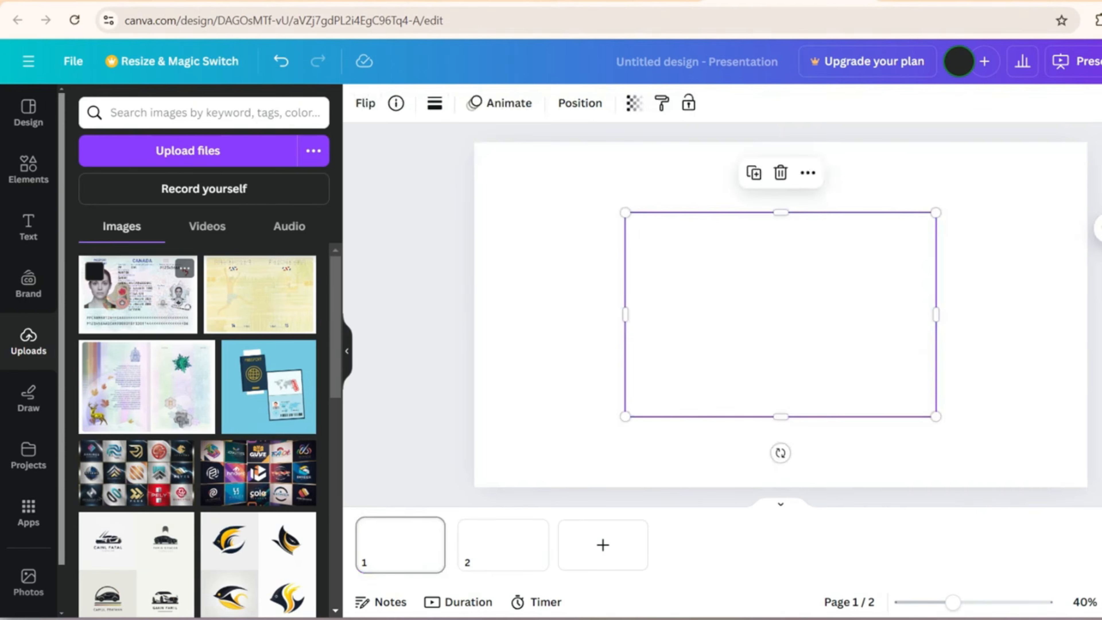
pyautogui.moveTo(781, 315); pyautogui.dragTo(631, 242)
pyautogui.moveTo(786, 344); pyautogui.dragTo(998, 487)
pyautogui.moveTo(736, 315); pyautogui.dragTo(781, 315)
# Place the uploaded yellow passport visa pages image on page 2 and enlarge it to the full page height
pyautogui.click(503, 545)
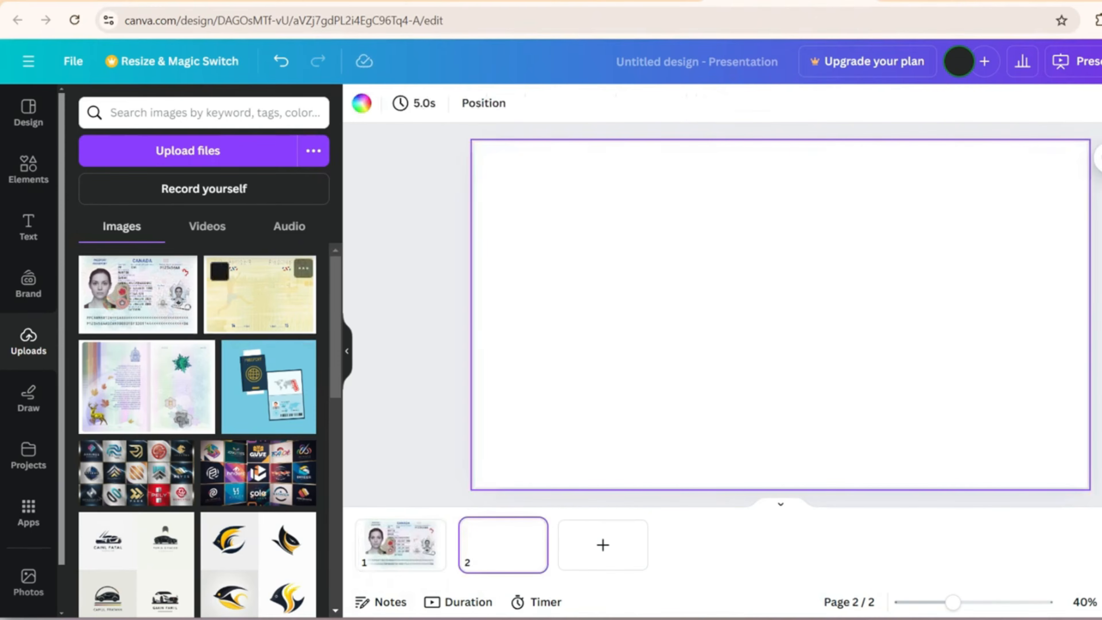
pyautogui.click(260, 299)
pyautogui.moveTo(772, 348); pyautogui.dragTo(972, 486)
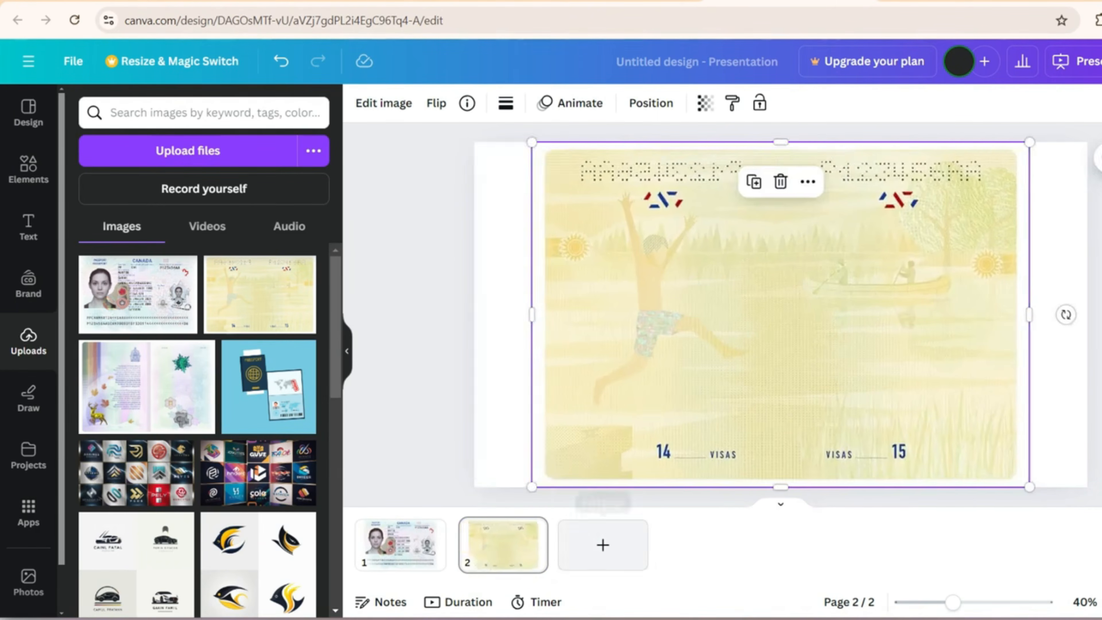
# Add a third page and place the uploaded passport spread with the deer and snowflakes, enlarged to the page height and centred
pyautogui.click(603, 545)
pyautogui.click(146, 387)
pyautogui.moveTo(810, 375); pyautogui.dragTo(967, 483)
pyautogui.moveTo(763, 339); pyautogui.dragTo(816, 342)
pyautogui.press('Escape')
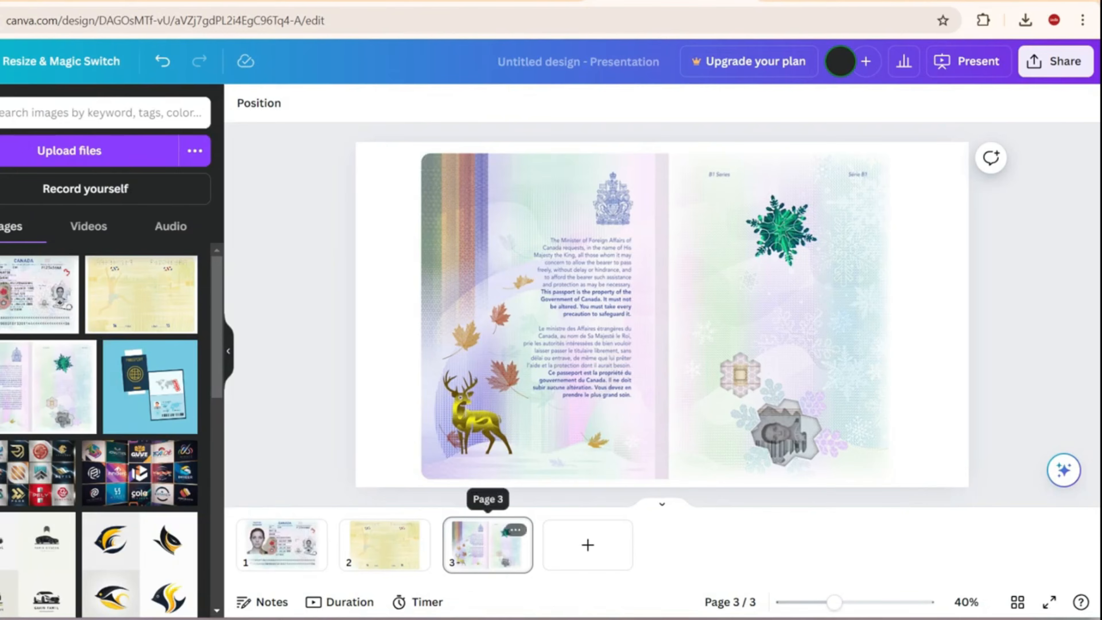
# Download all three pages as a PDF Standard file and view the resulting PDF
pyautogui.click(1054, 60)
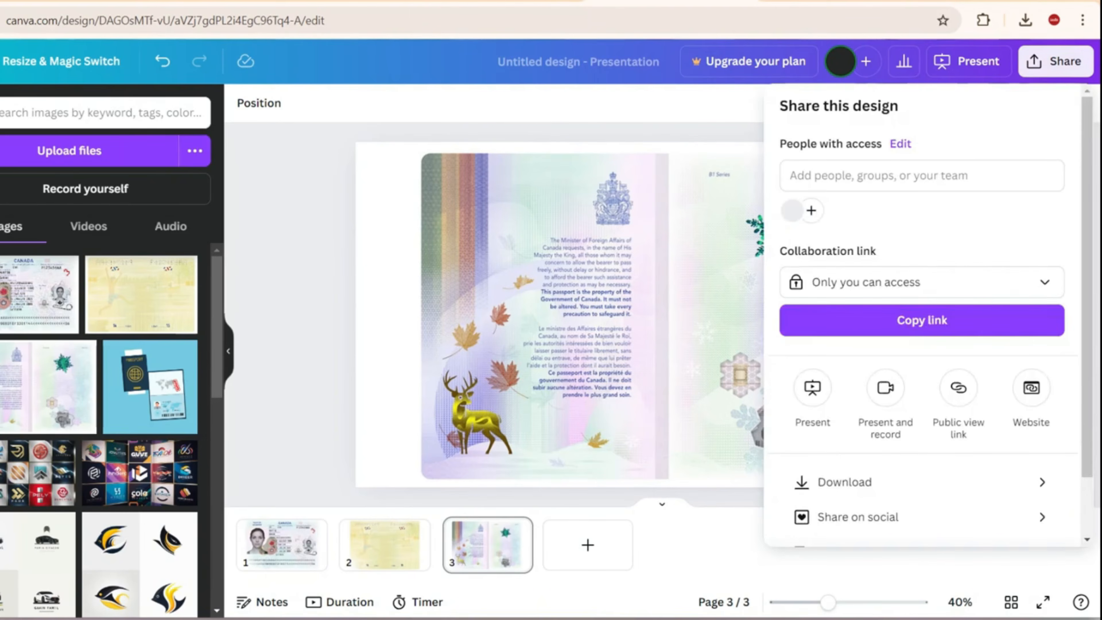
pyautogui.click(844, 482)
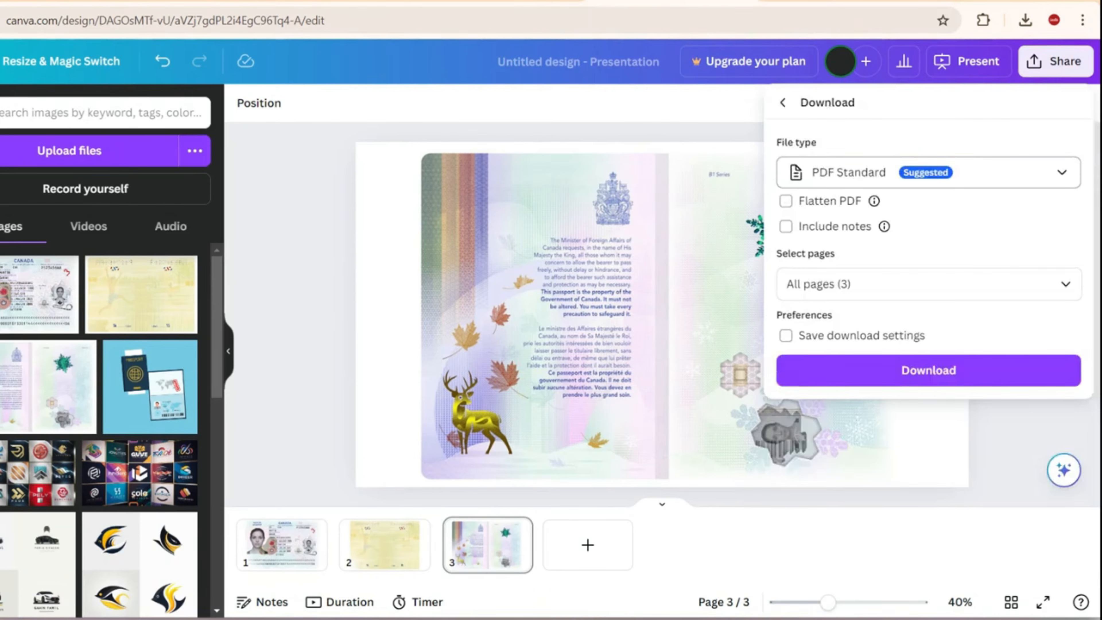
pyautogui.click(928, 172)
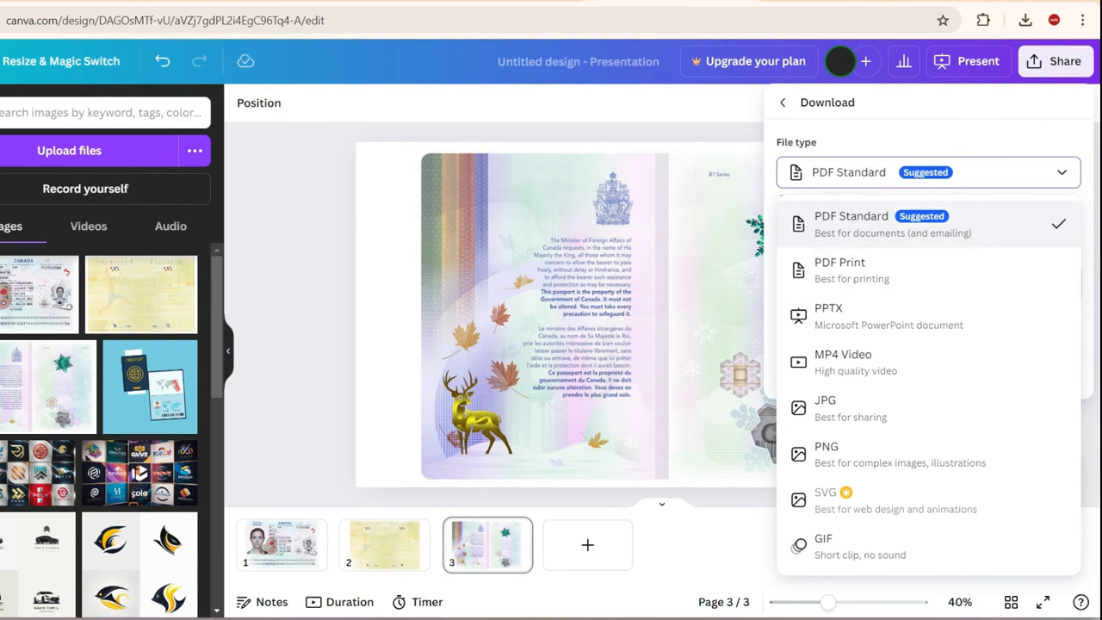
pyautogui.click(928, 224)
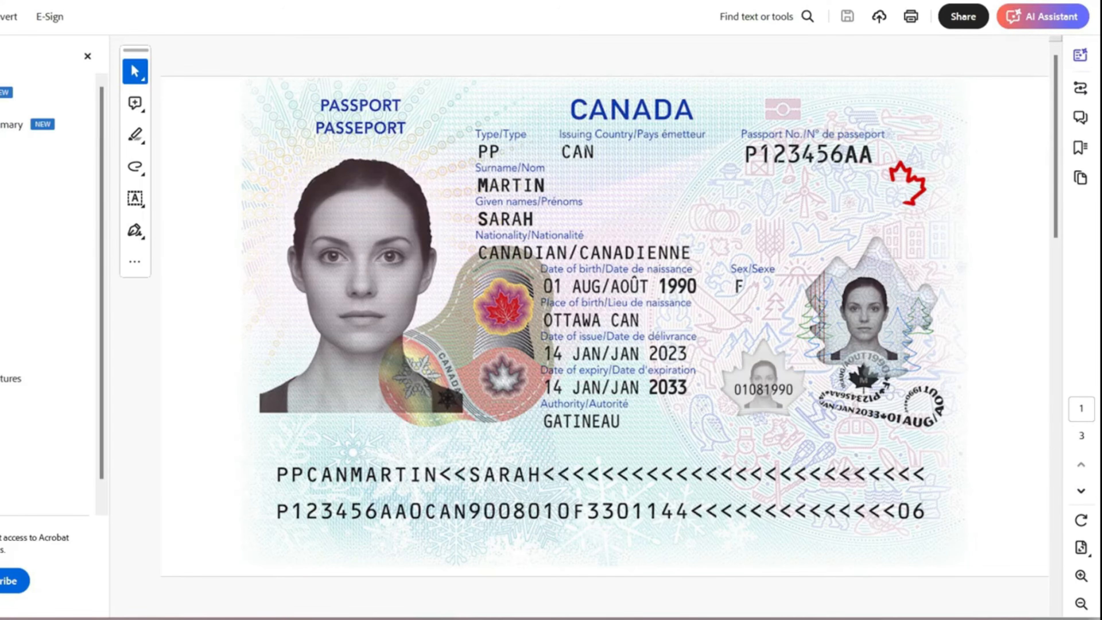
pyautogui.moveTo(1055, 147)
pyautogui.mouseDown()
pyautogui.moveTo(1055, 515)
pyautogui.moveTo(1056, 146)
pyautogui.mouseUp()
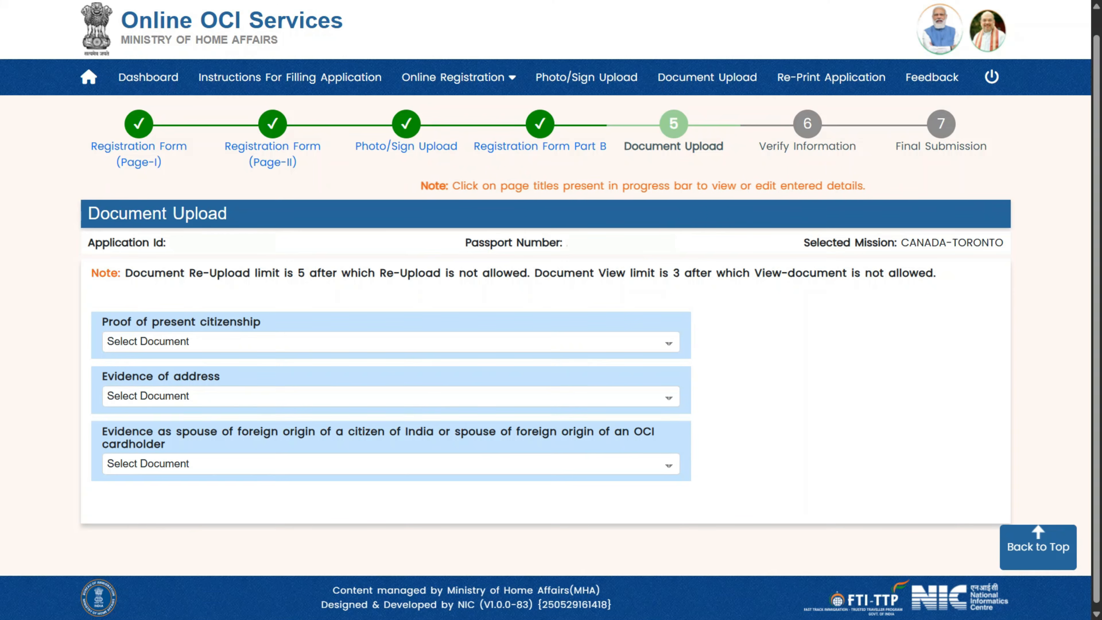
# Upload "3 Surrender Certificate and canclled passport.pdf" as Cancelled/Surrendered Indian Passport under proof of present citizenship, checking the file requirements
pyautogui.click(391, 342)
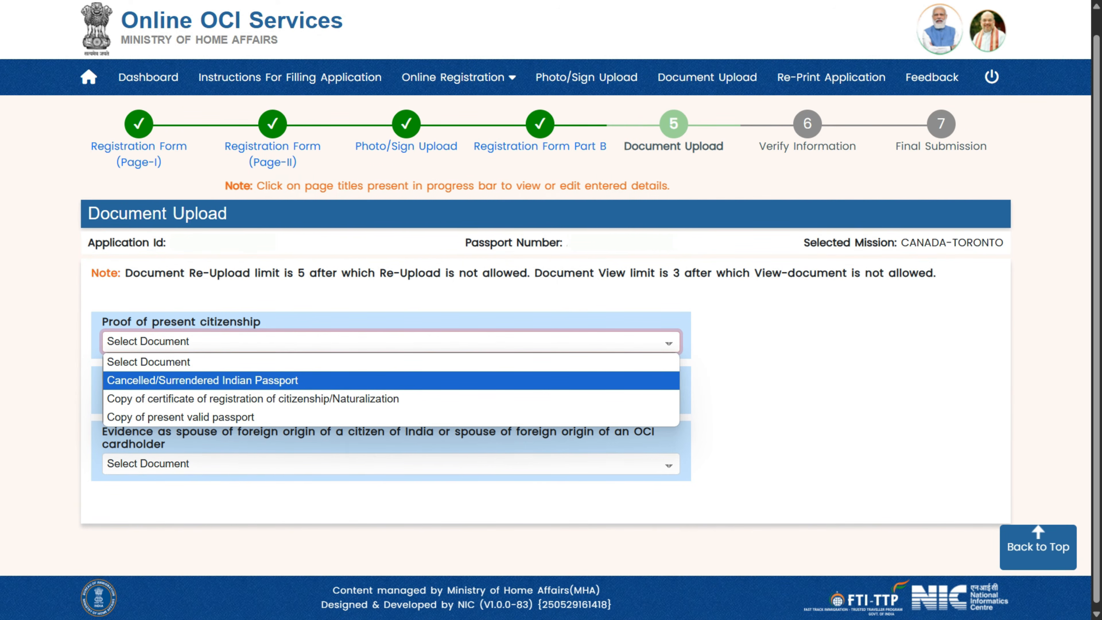
pyautogui.click(202, 380)
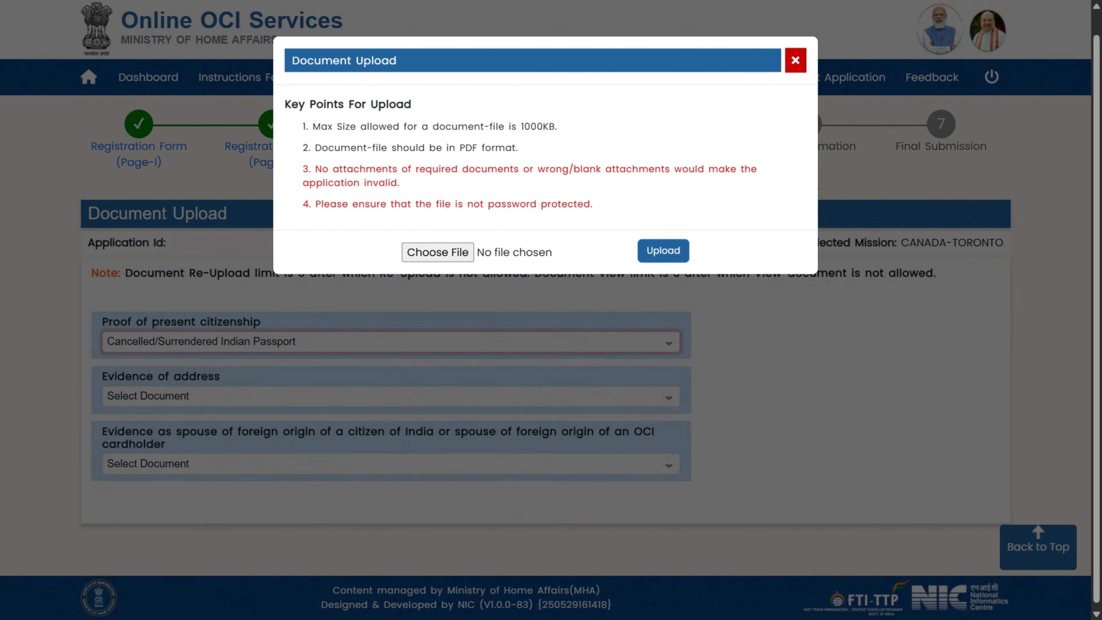
pyautogui.moveTo(327, 127); pyautogui.dragTo(560, 127)
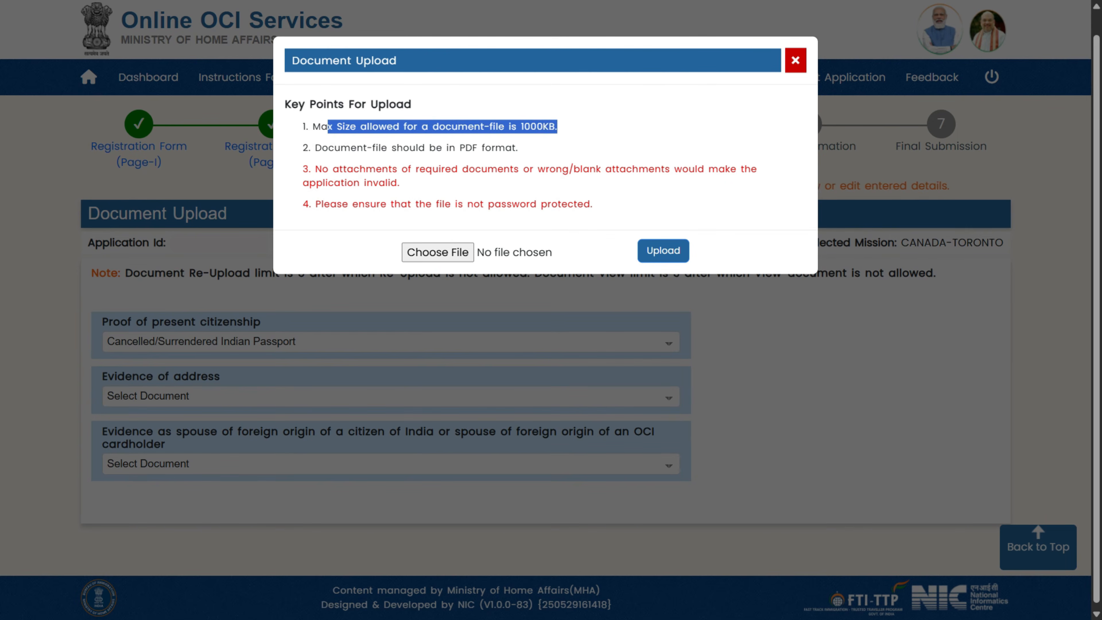
pyautogui.click(561, 128)
pyautogui.moveTo(456, 148); pyautogui.dragTo(518, 148)
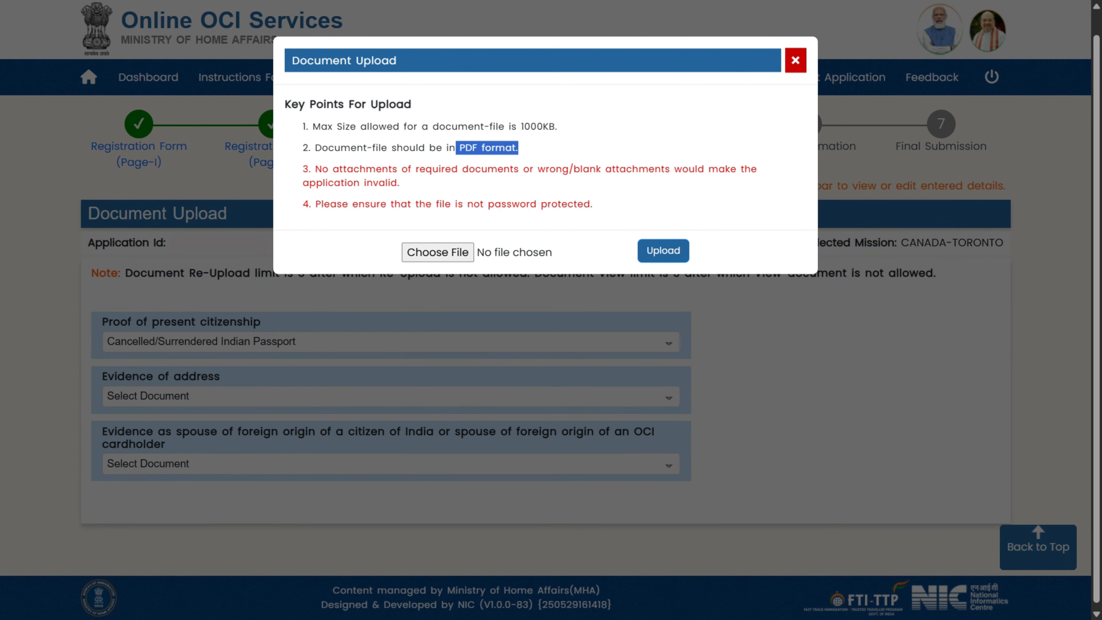
pyautogui.moveTo(316, 204); pyautogui.dragTo(592, 204)
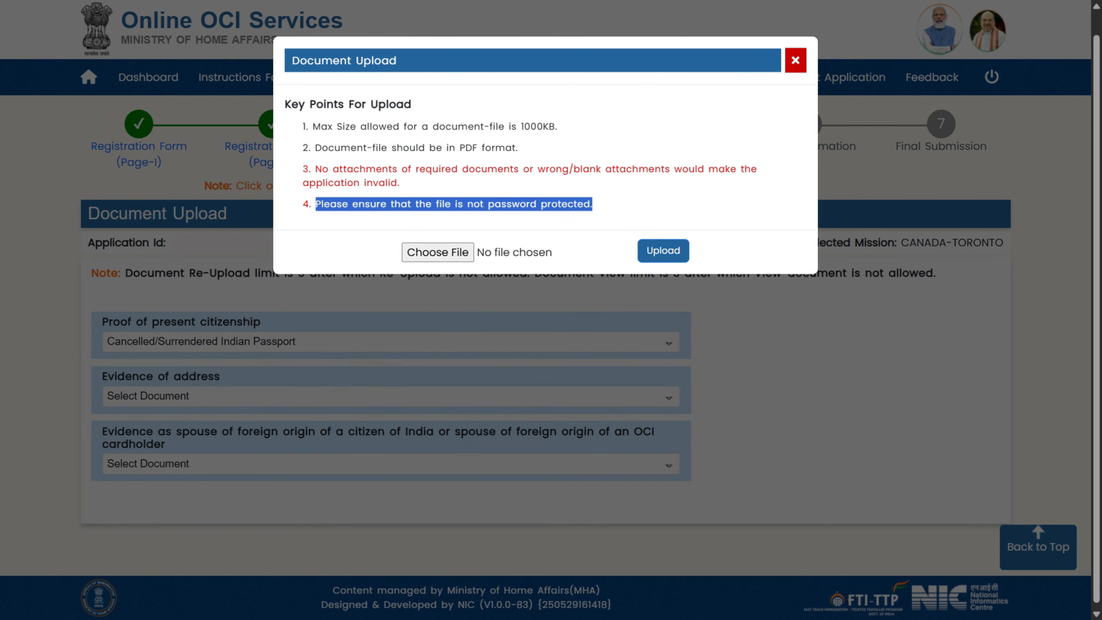
pyautogui.moveTo(529, 169); pyautogui.dragTo(669, 169)
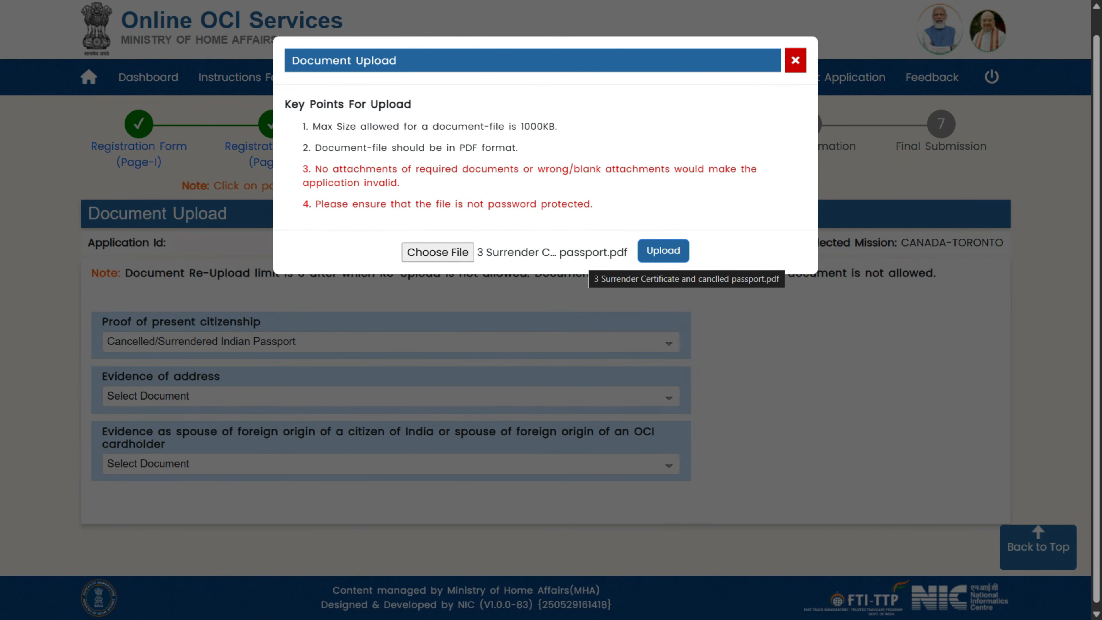
pyautogui.click(663, 250)
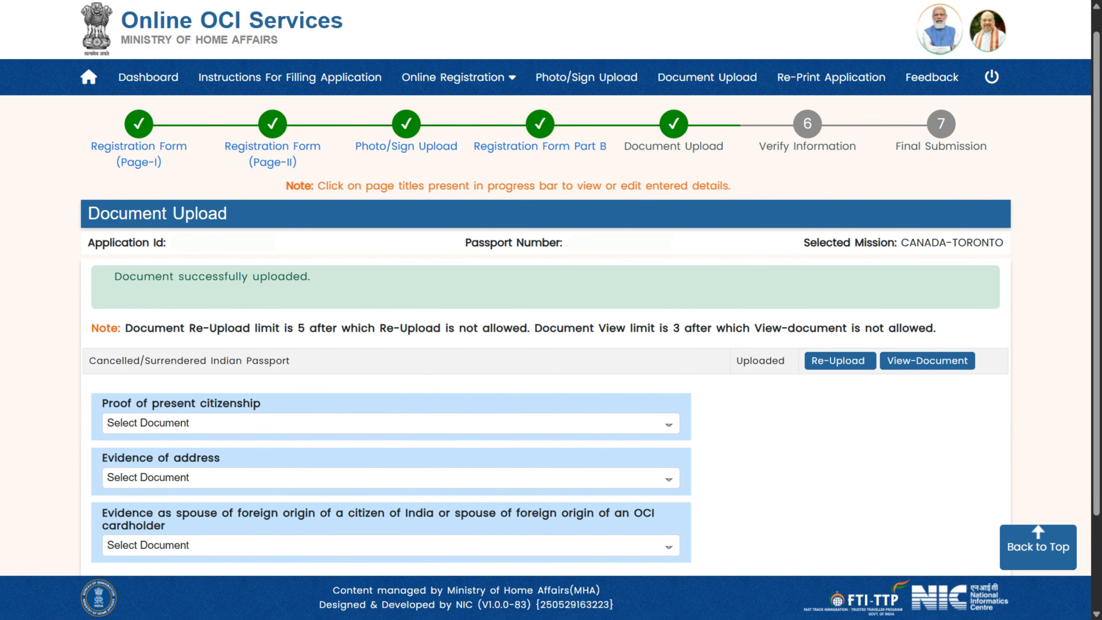
pyautogui.moveTo(114, 277); pyautogui.dragTo(310, 277)
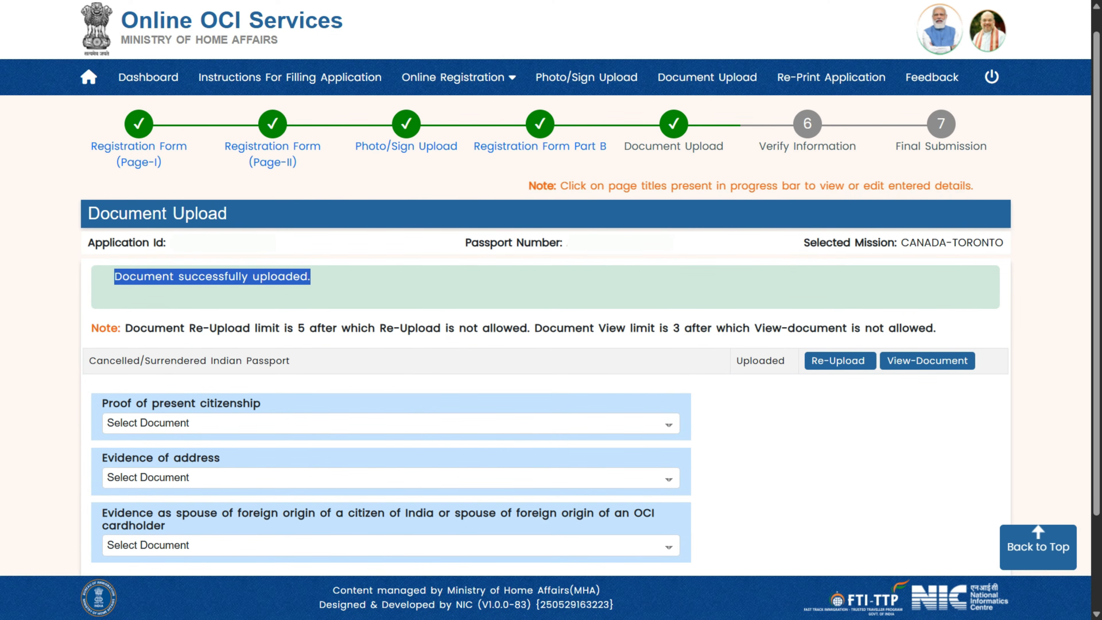
# Set proof of present citizenship to Copy of certificate of registration of citizenship/Naturalization, and switch it to Copy of present valid passport
pyautogui.click(391, 424)
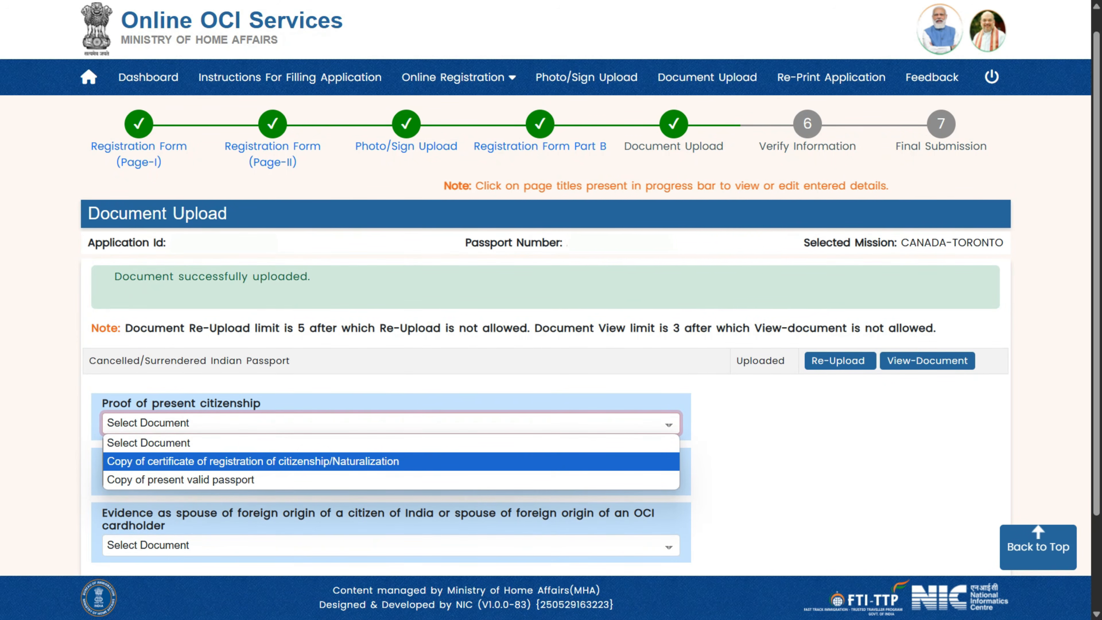
pyautogui.click(253, 461)
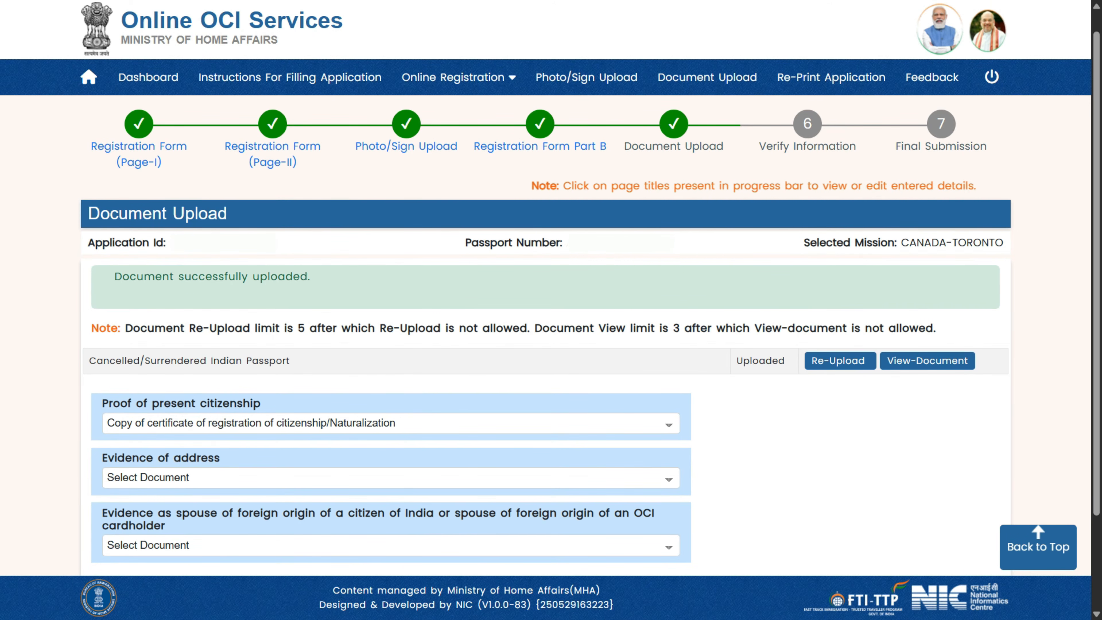
pyautogui.click(391, 423)
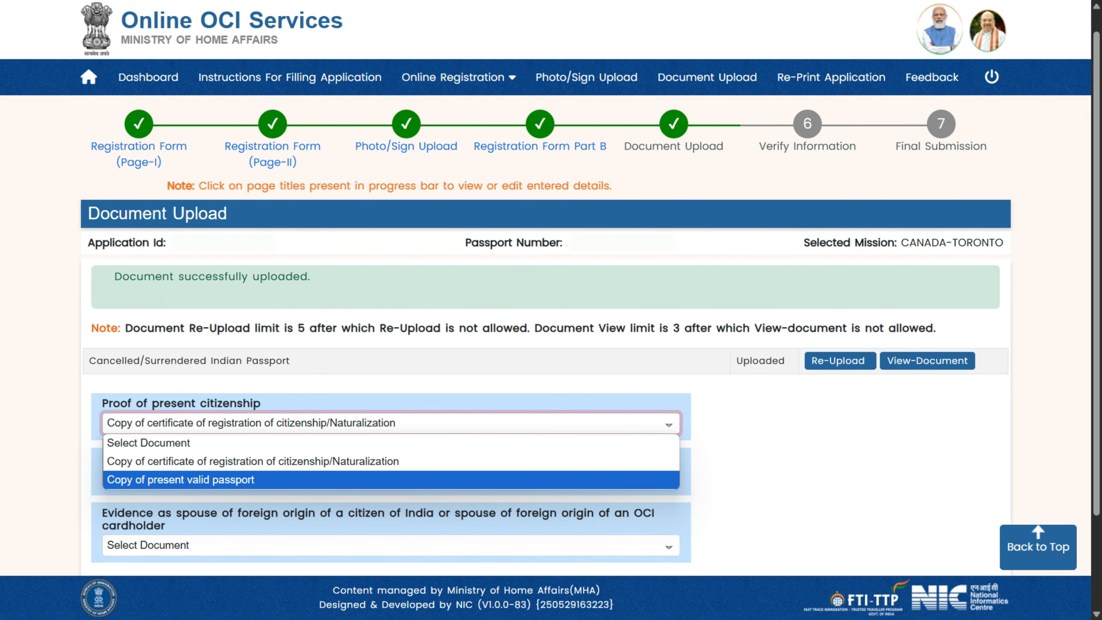
pyautogui.click(180, 480)
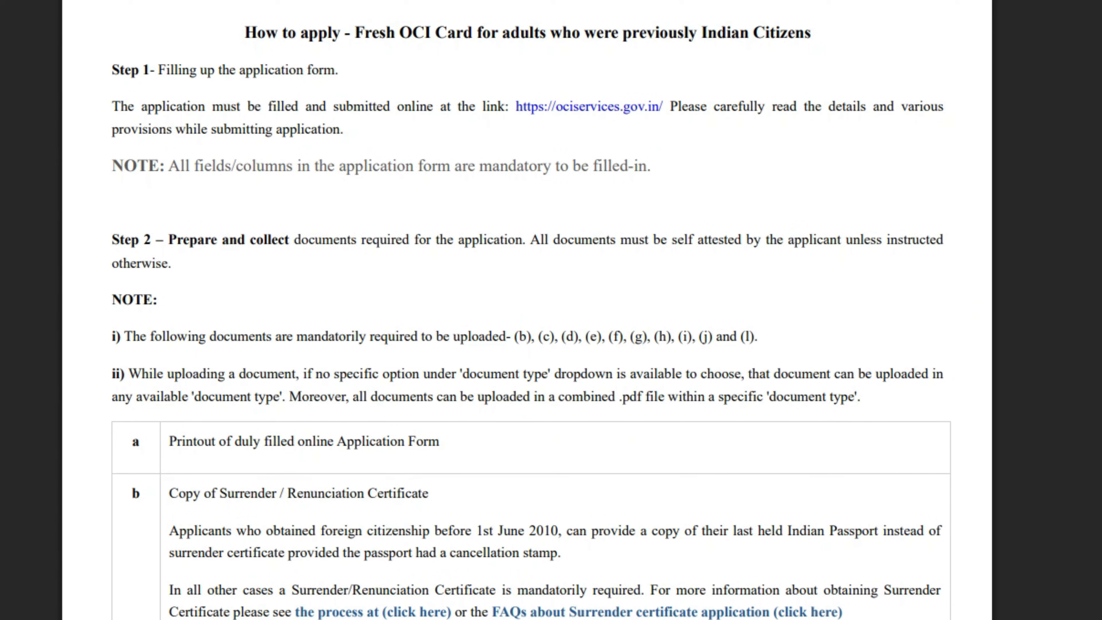
# In the fresh OCI card instructions, highlight note ii about document types without a specific option and combined PDF uploads
pyautogui.moveTo(128, 374); pyautogui.dragTo(855, 395)
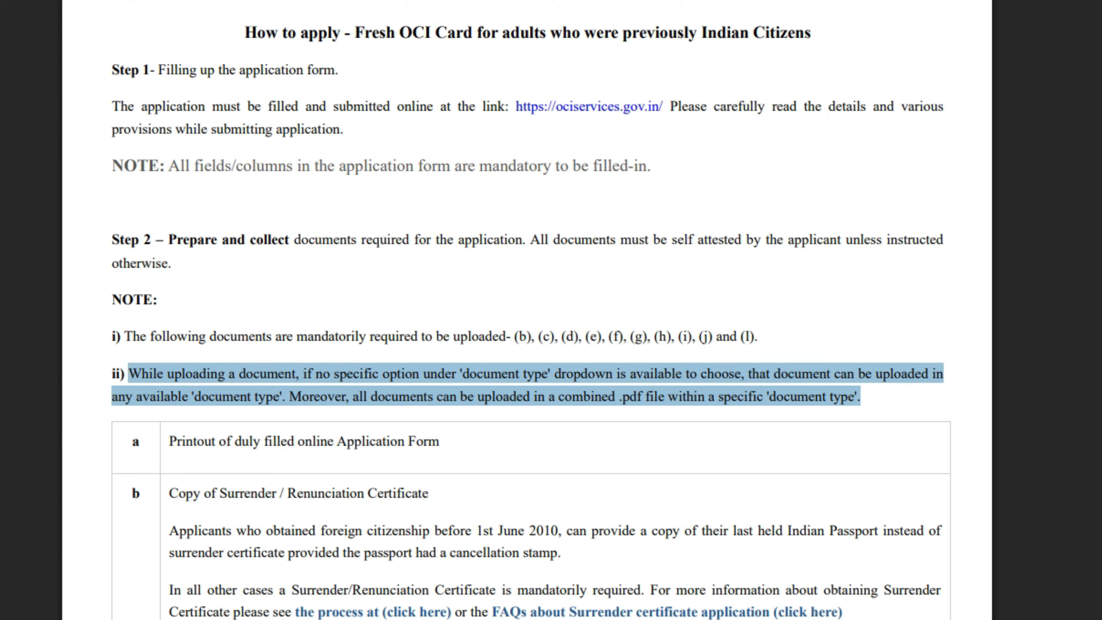